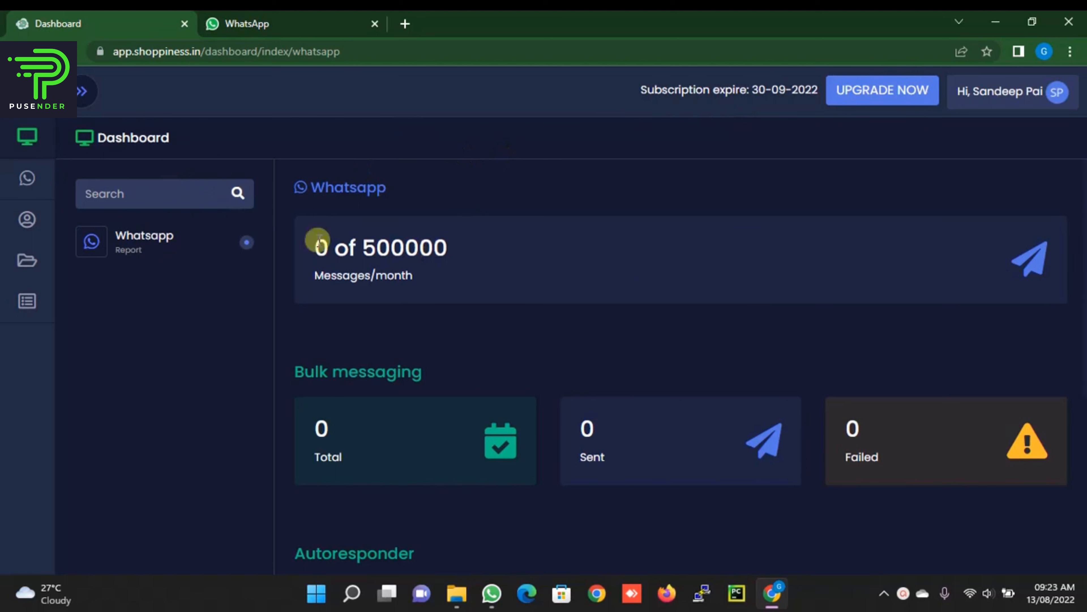
Step: Open the Whatsapp page from the sidebar's expanded Whatsapp section
mouse_move(24, 176)
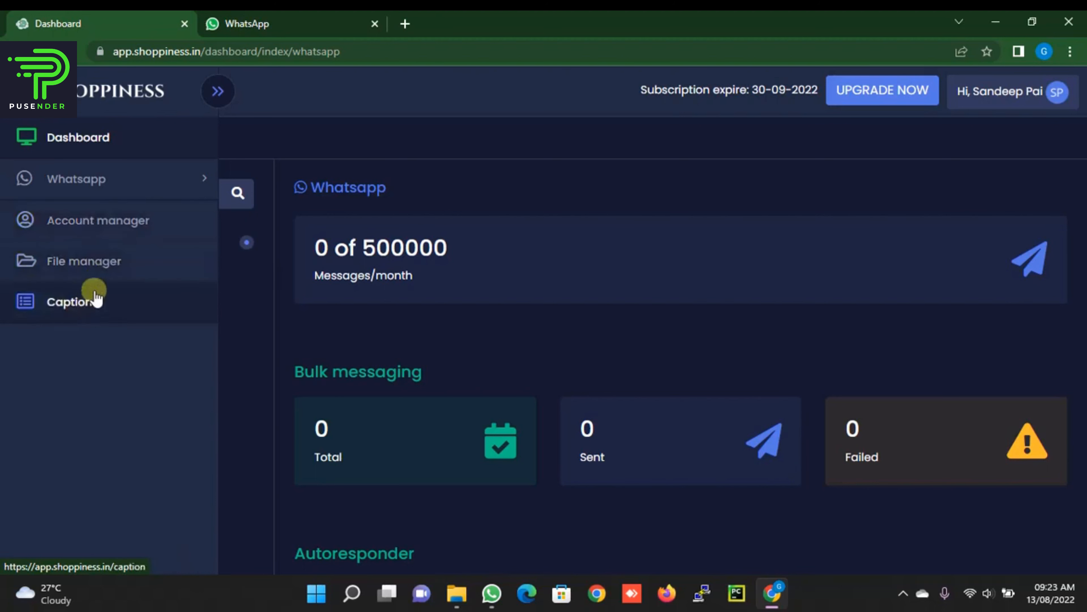
click(136, 183)
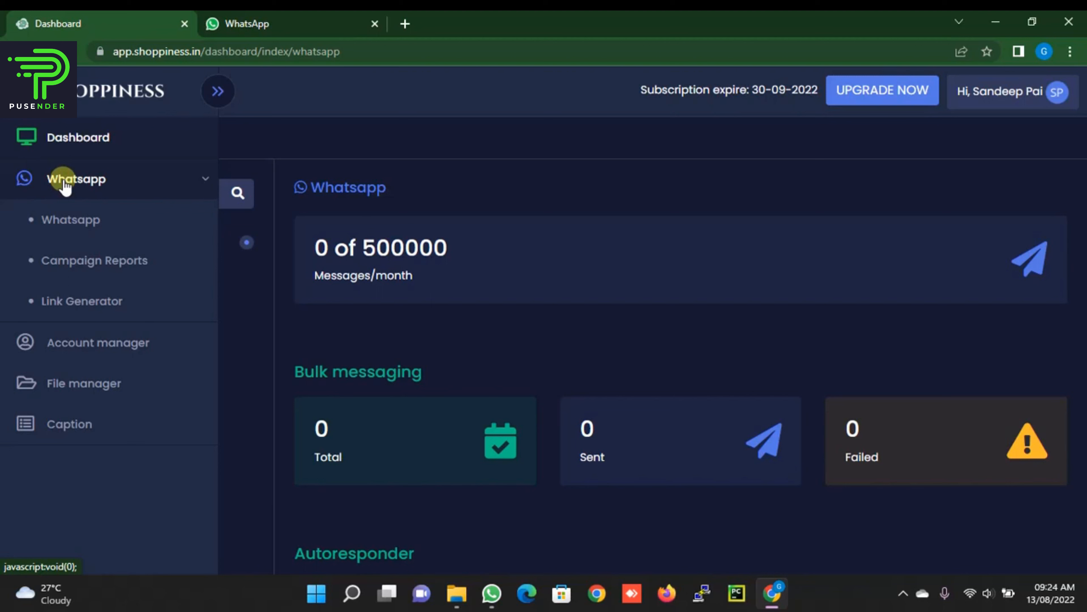
click(77, 227)
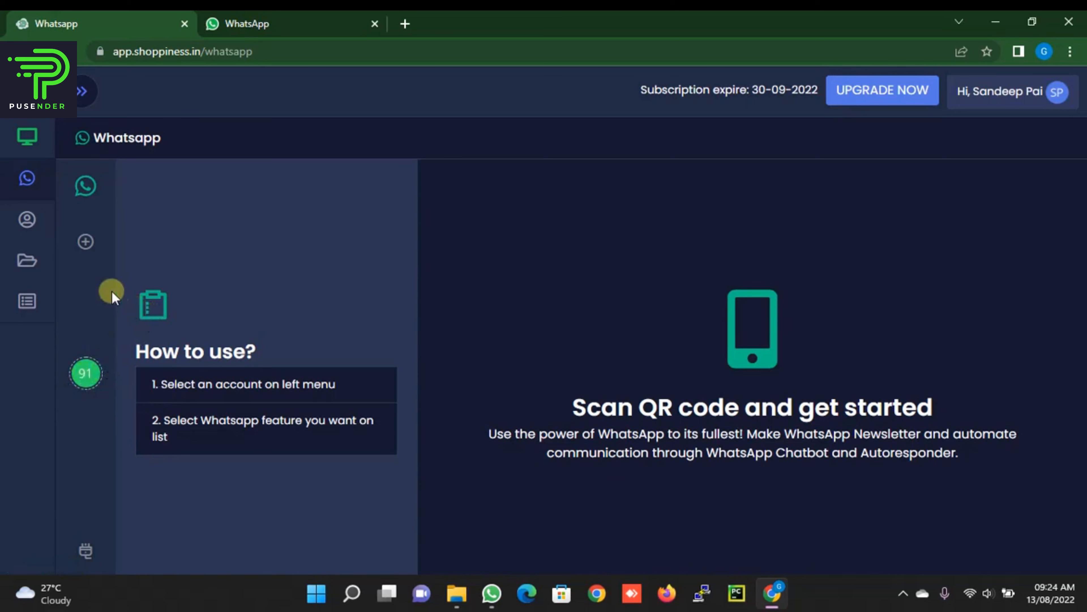
click(86, 243)
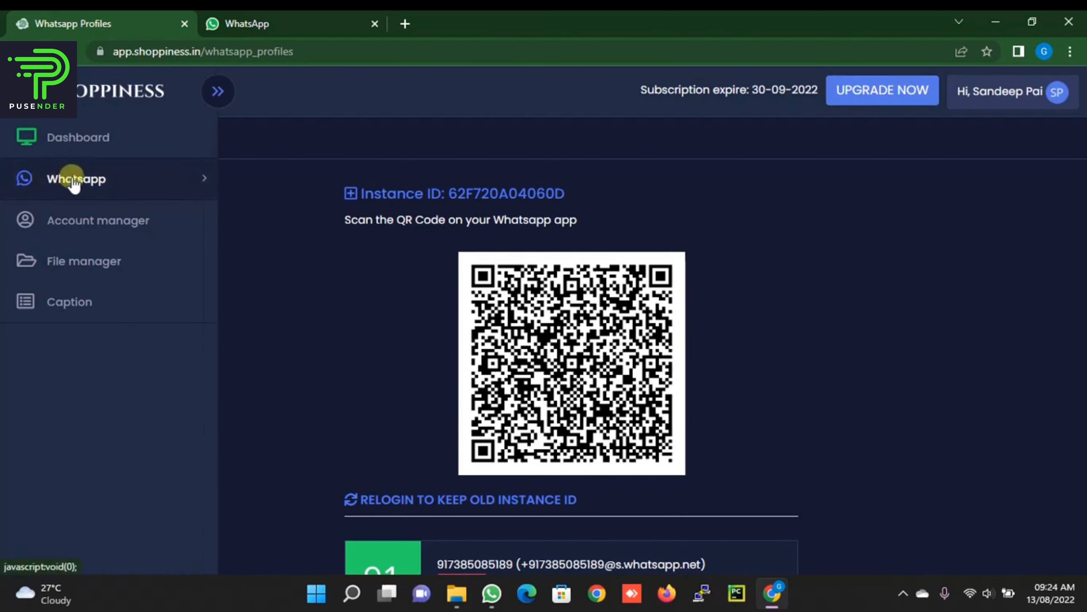
click(75, 179)
click(73, 219)
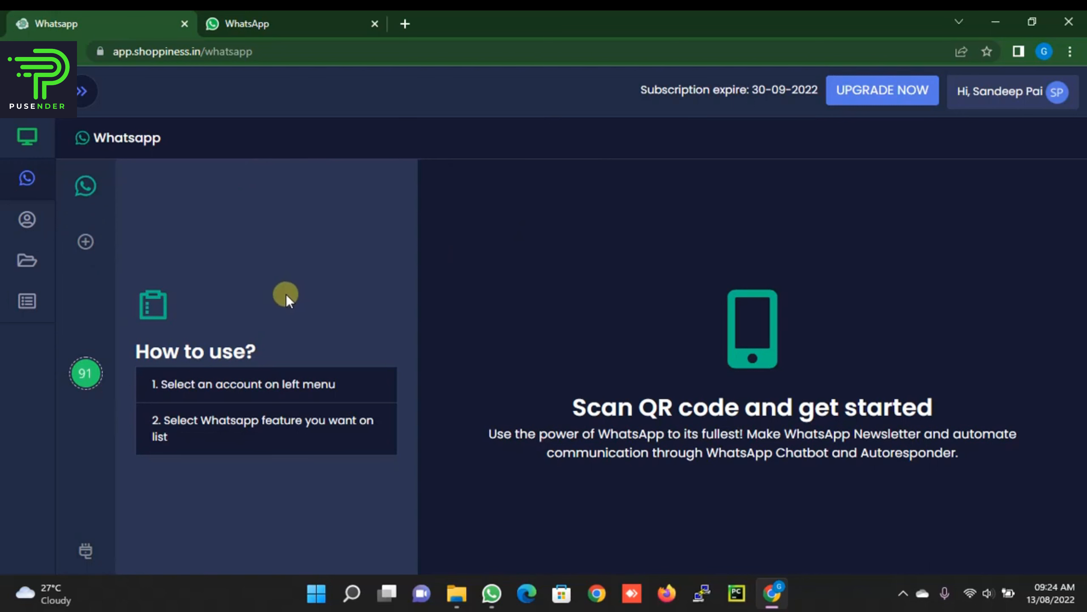
Step: Select the 91 WhatsApp account and show its Profile panel with access token and instance ID
click(85, 376)
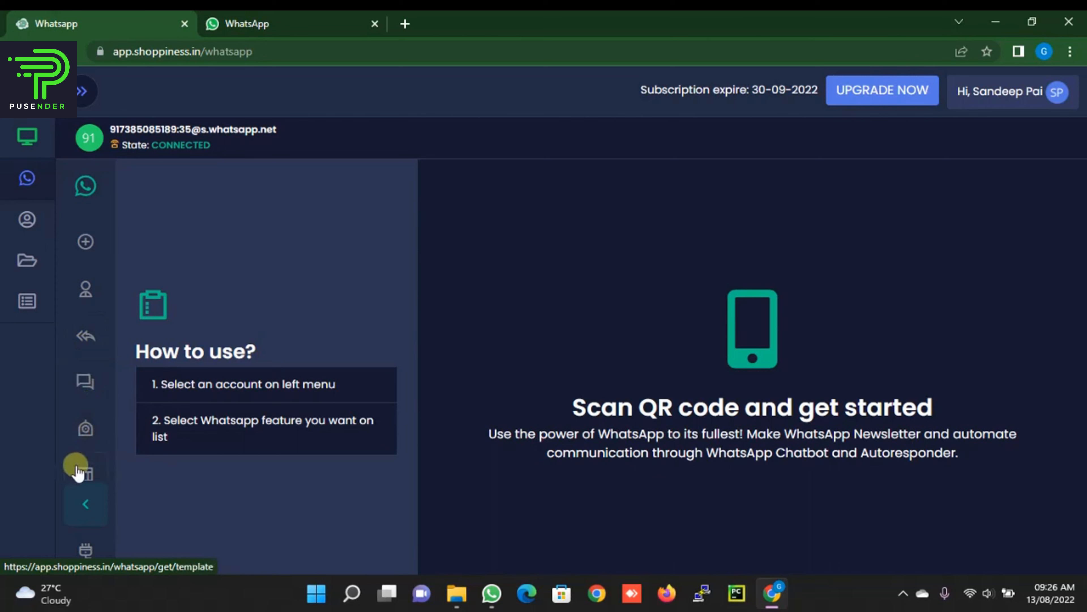
scroll(77, 472, down, 1)
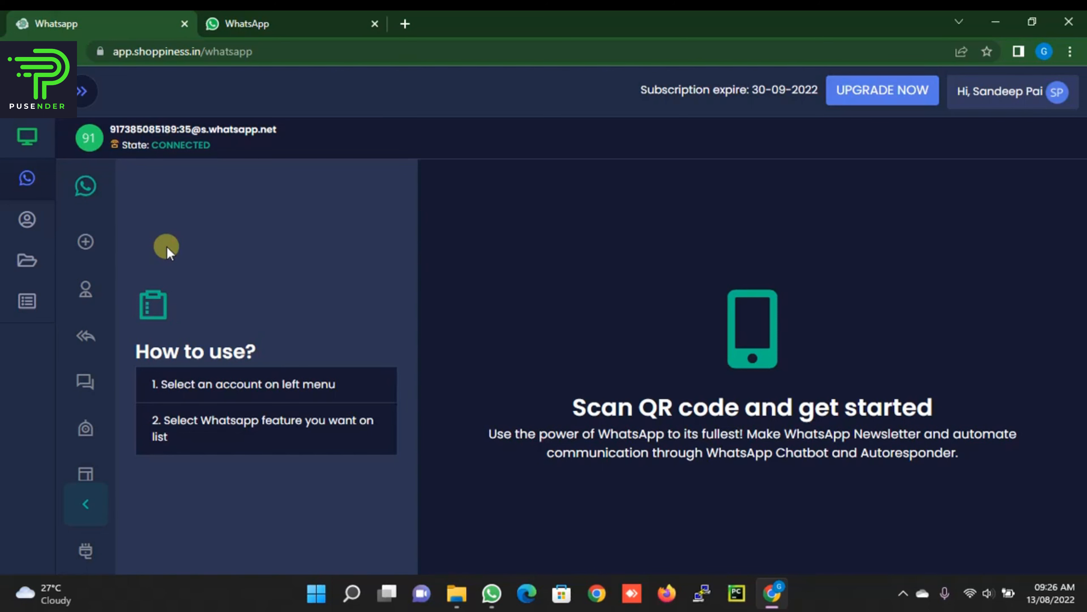
click(82, 289)
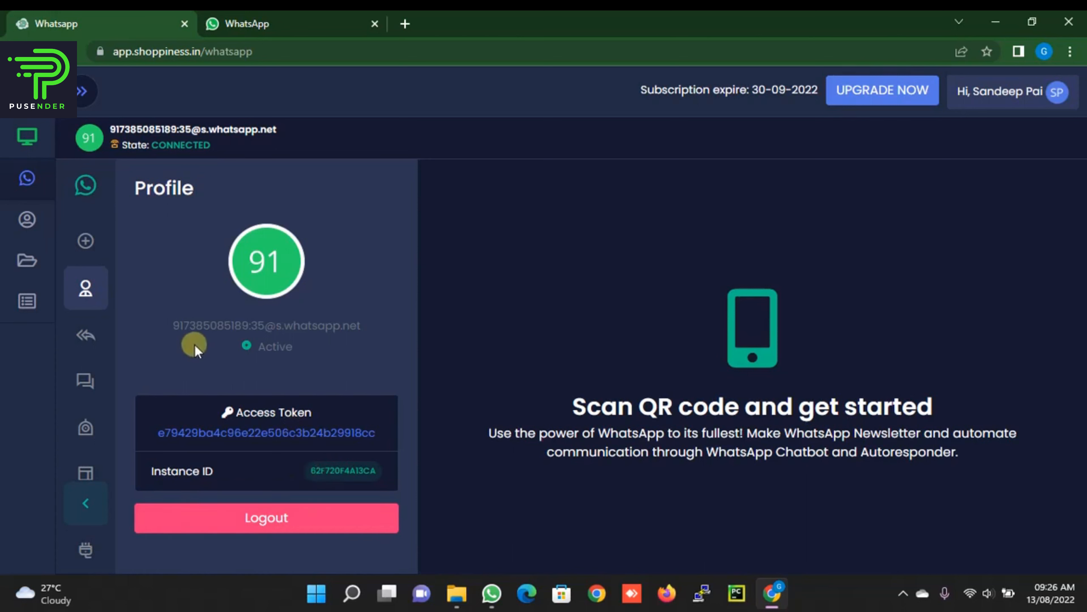
drag(231, 318, 328, 306)
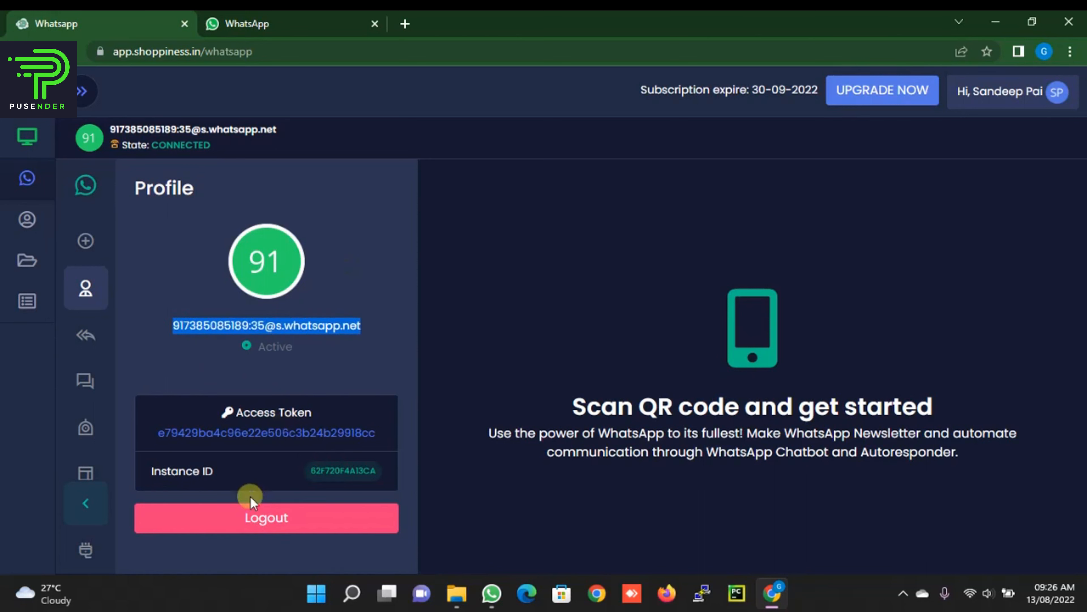
click(360, 267)
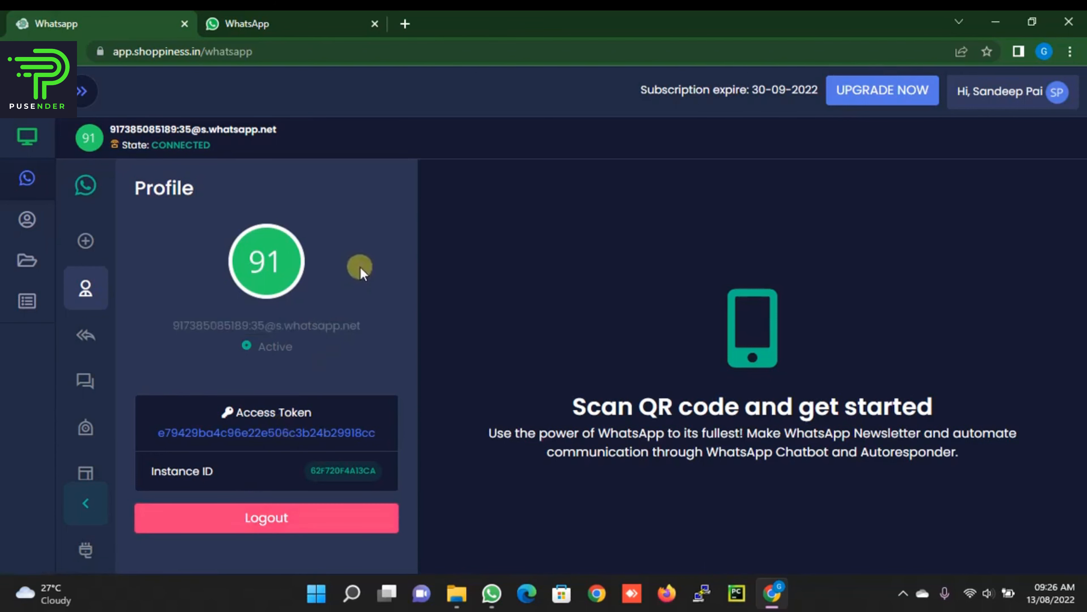
Step: Open the account's Auto responder form (Enable, All, resubmit after 1 minute) and focus its caption box
click(83, 341)
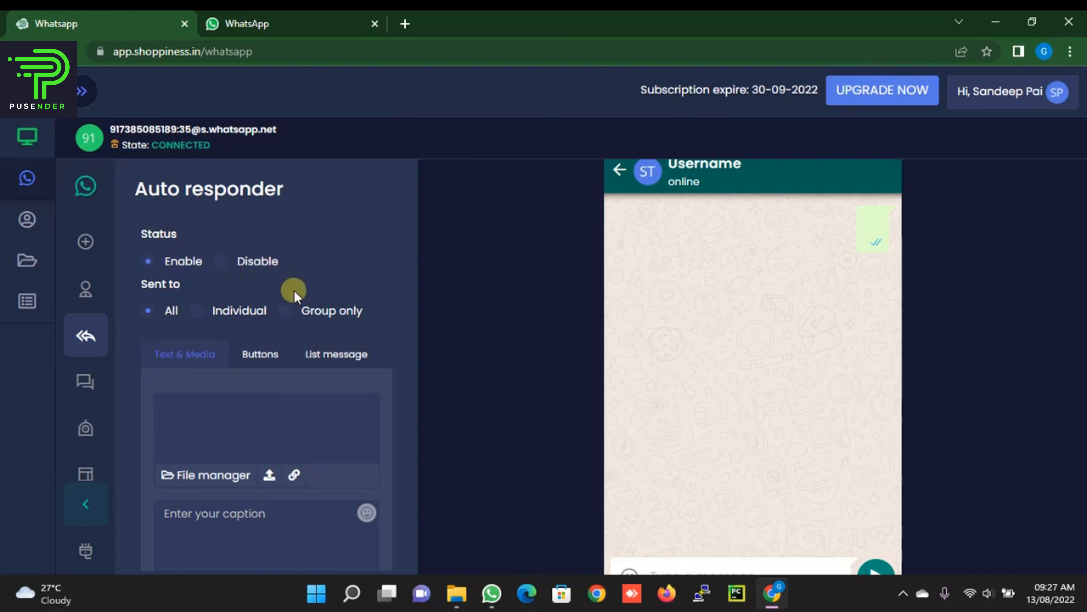
scroll(295, 291, down, 1)
scroll(286, 286, up, 1)
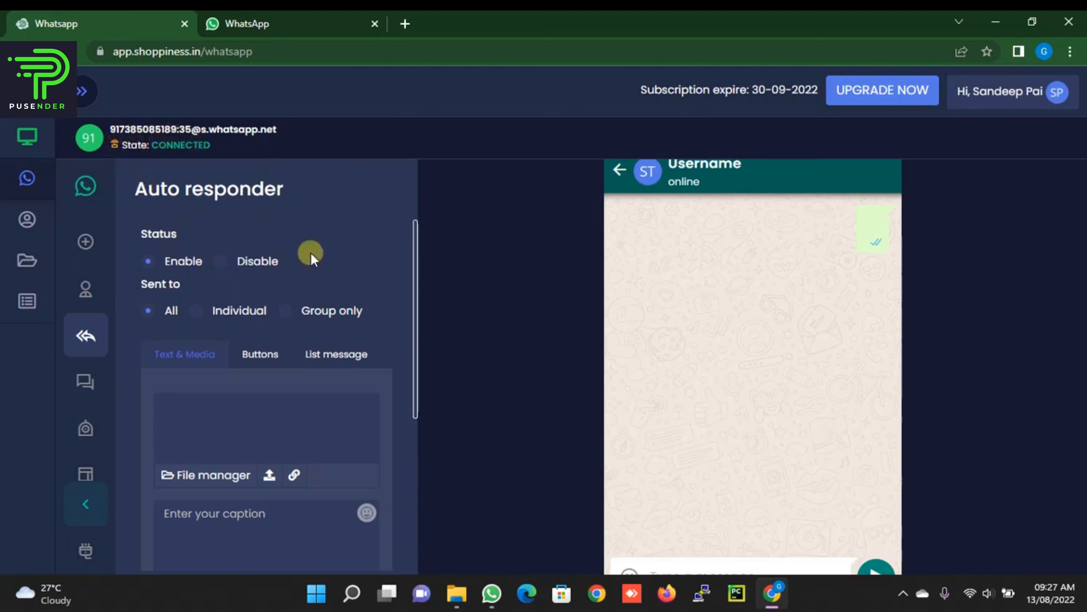
scroll(304, 239, down, 3)
scroll(304, 239, up, 2)
scroll(303, 240, down, 5)
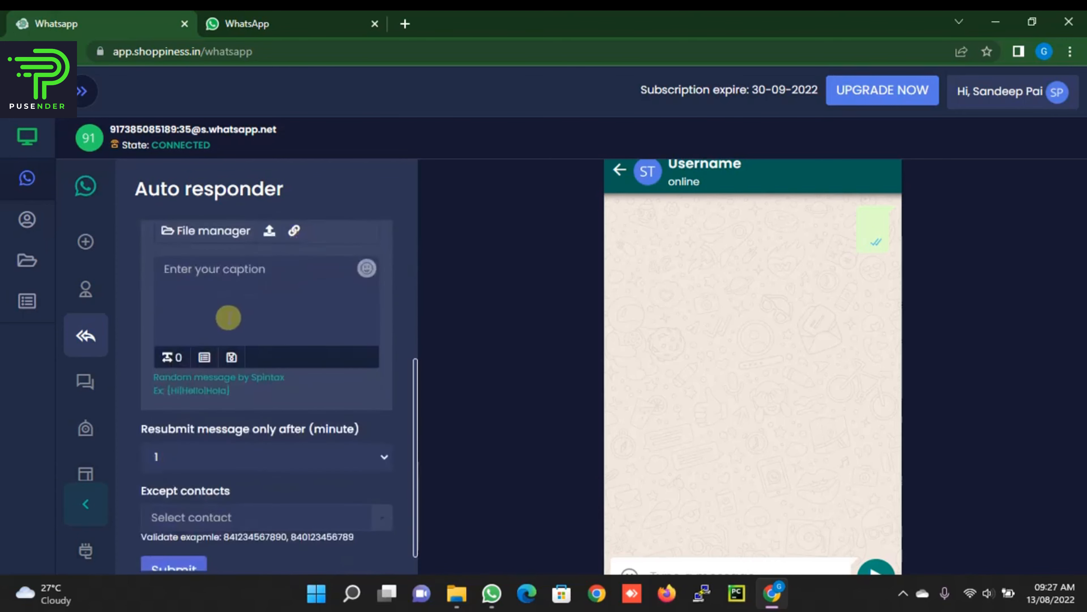
click(221, 294)
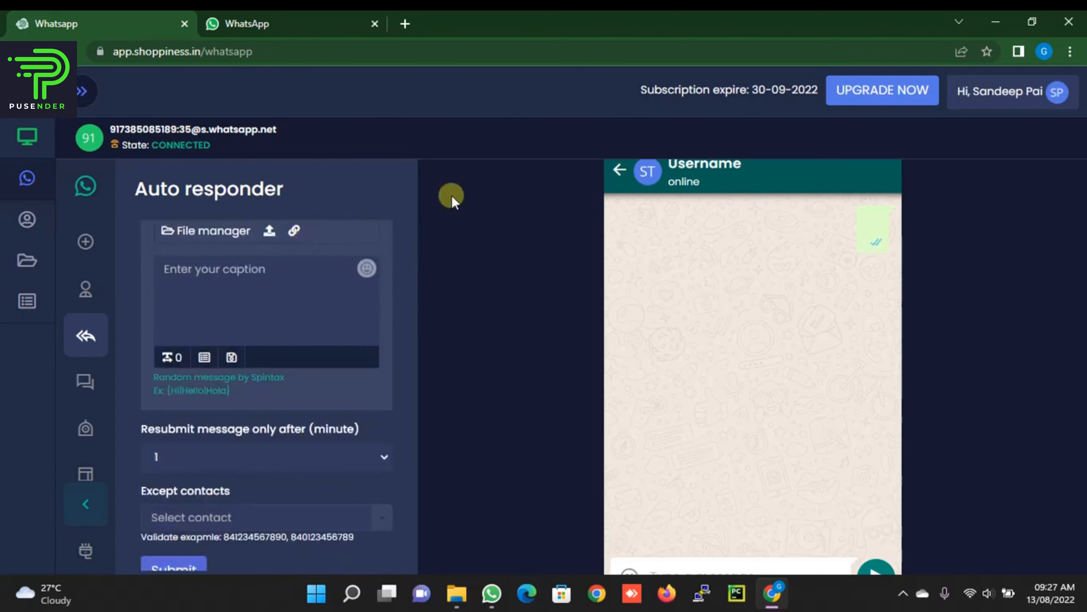
Step: Submit the auto-reply 'Than you for contacting us, we are not working today, we will get back to you.'
scroll(407, 273, up, 3)
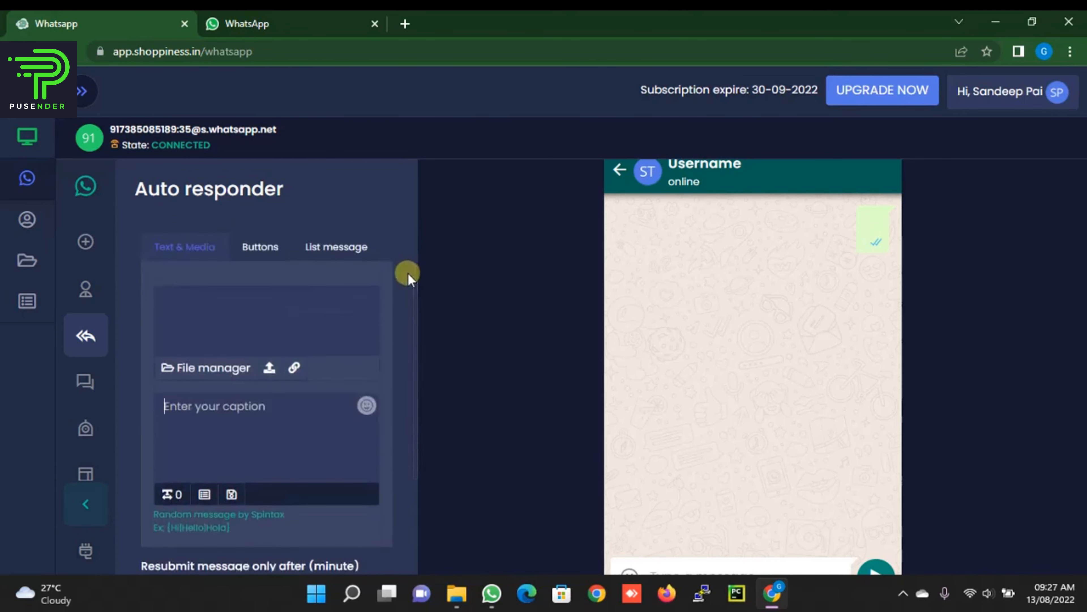
text(Than)
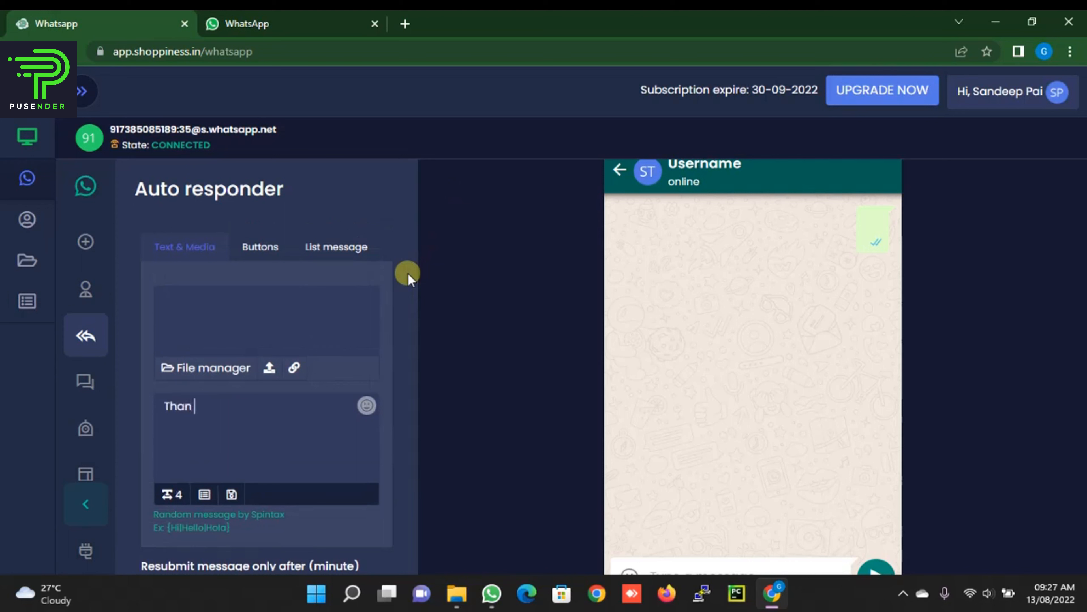
text( you c)
key(BackSpace)
text(fr)
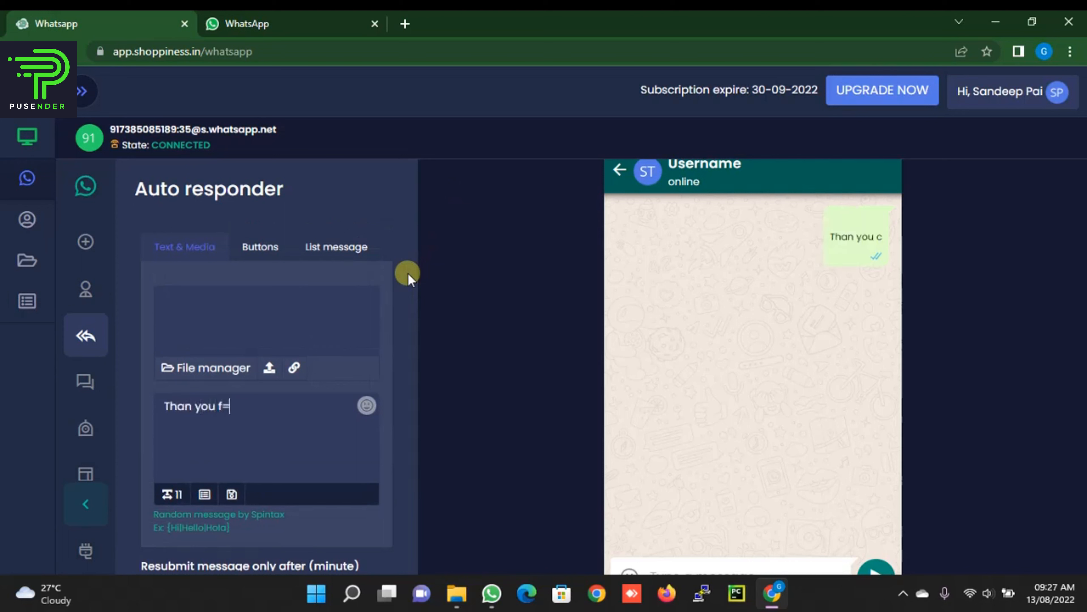
key(BackSpace)
text(or cont)
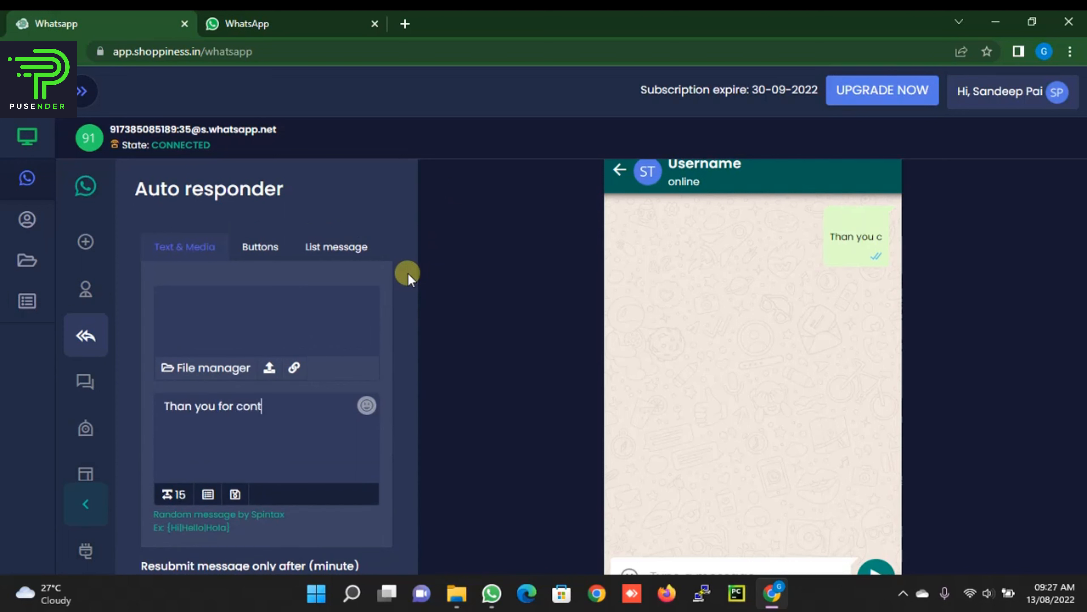
text(acting us, we)
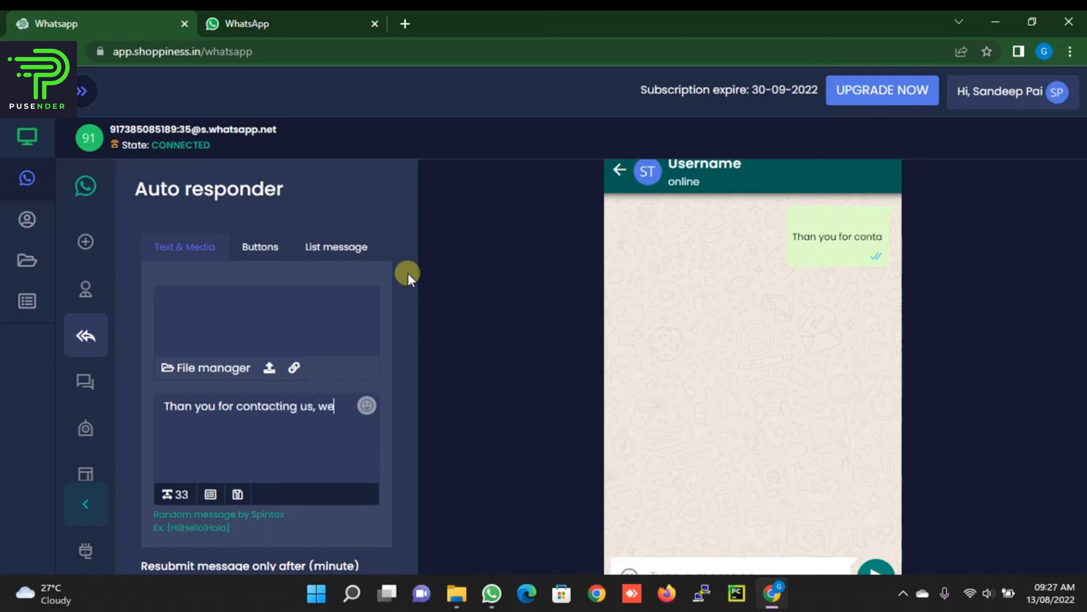
text( are n)
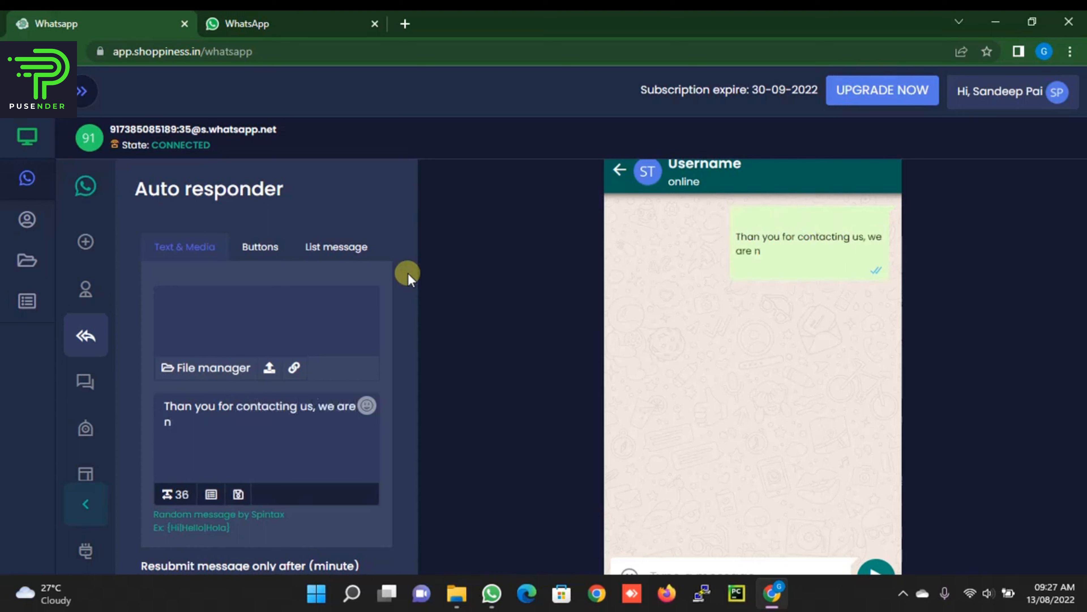
text(ot worki)
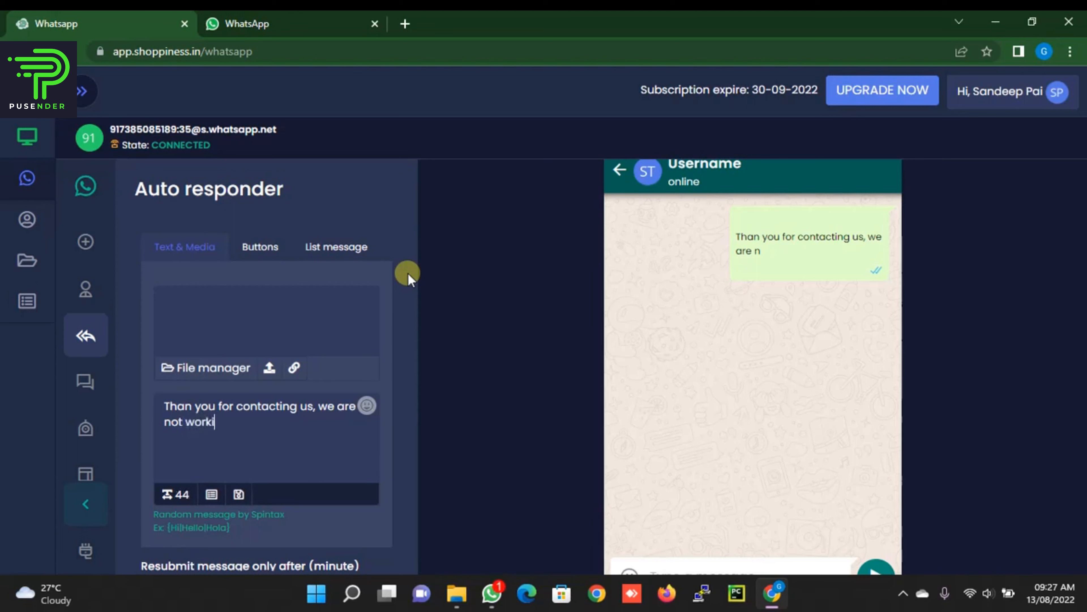
text(ng today, we )
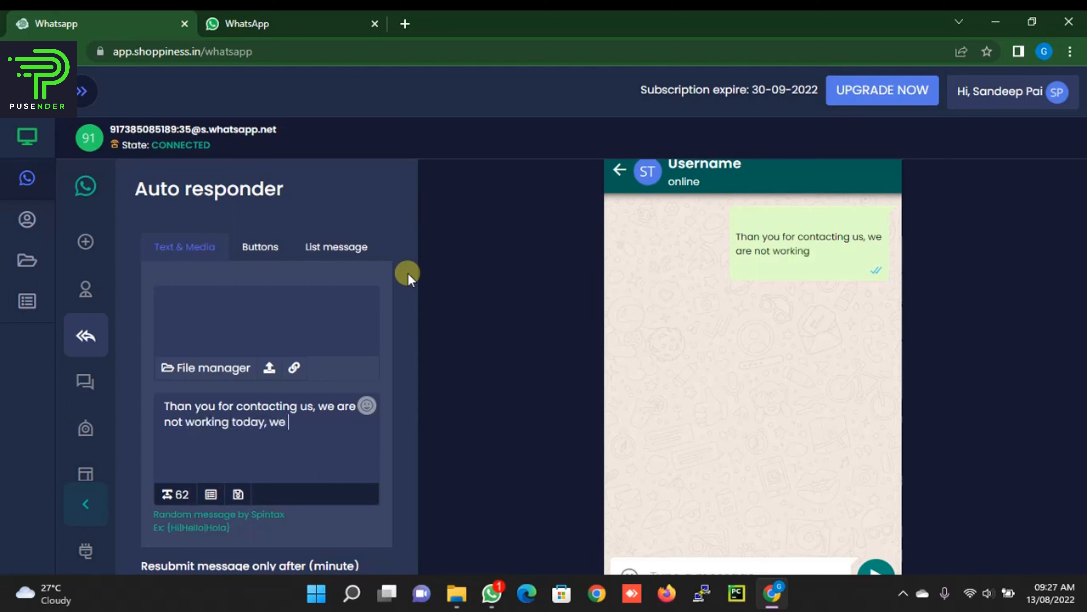
text(will get )
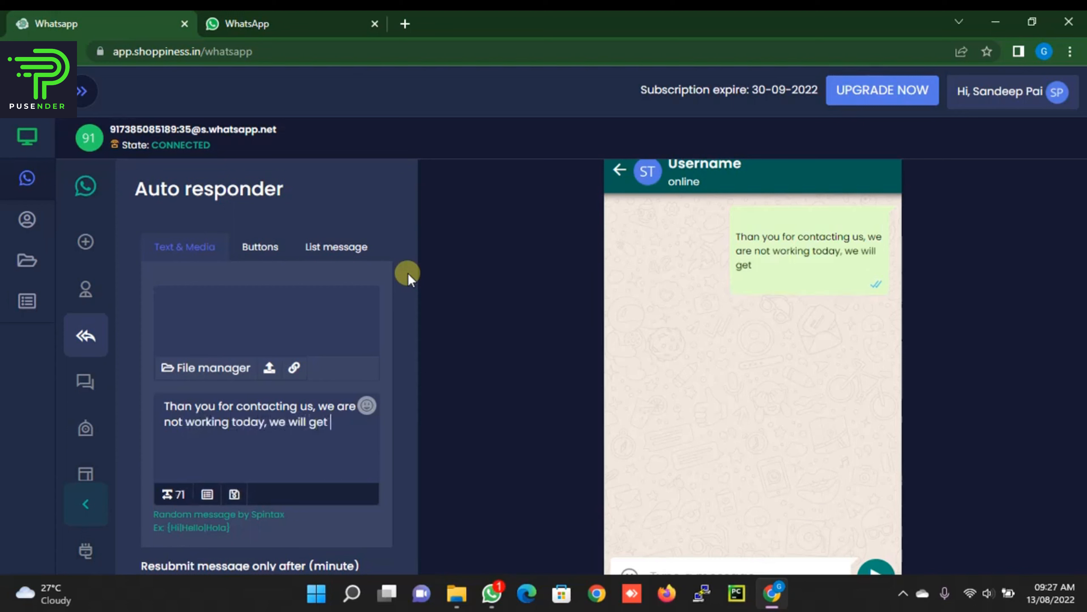
text(back to you.)
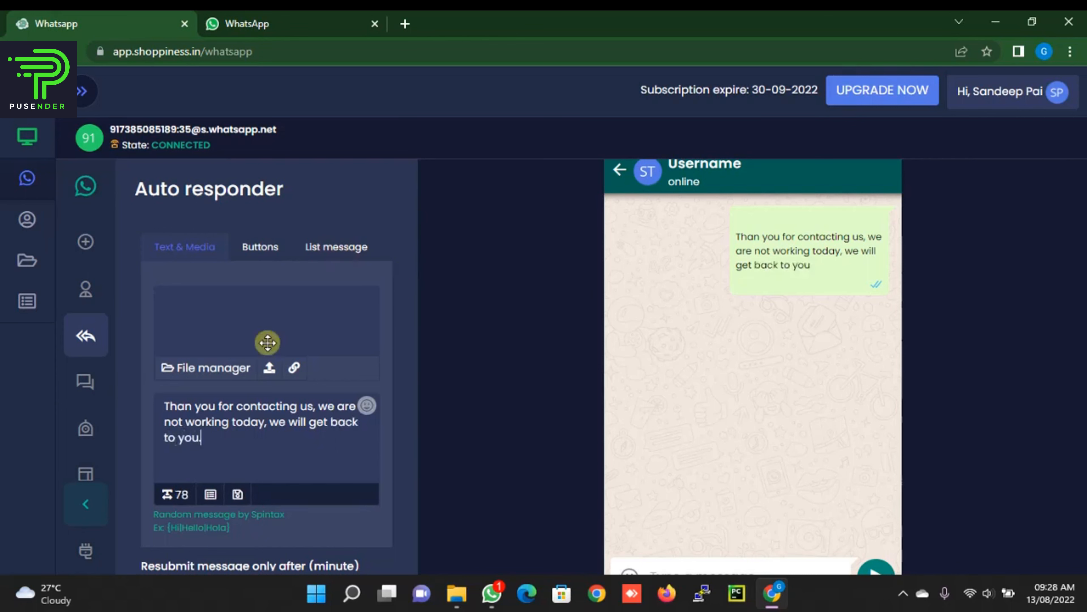
scroll(266, 347, down, 3)
text(.)
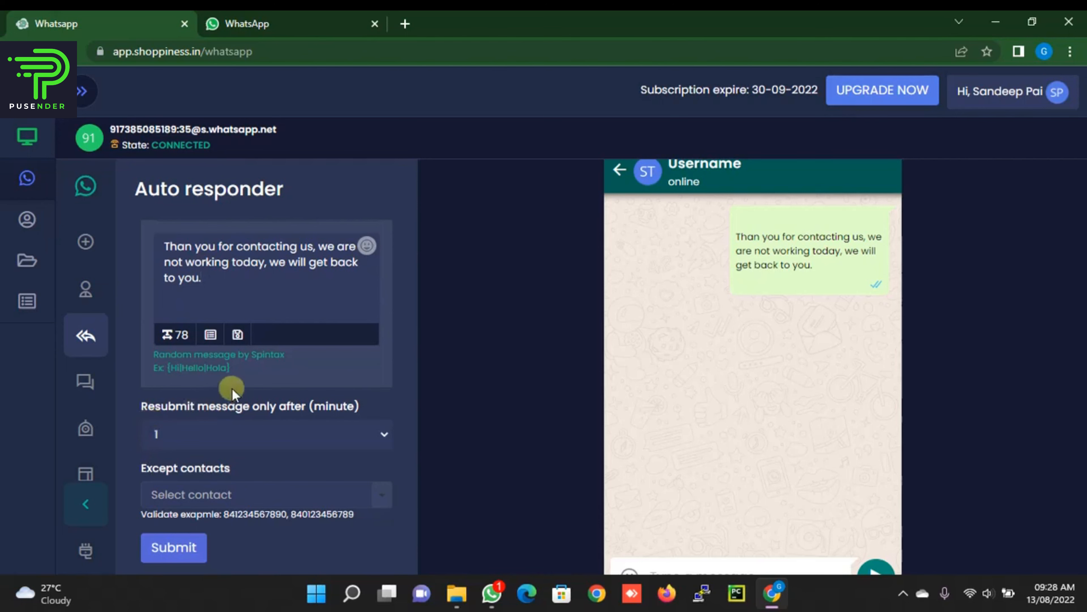
click(160, 545)
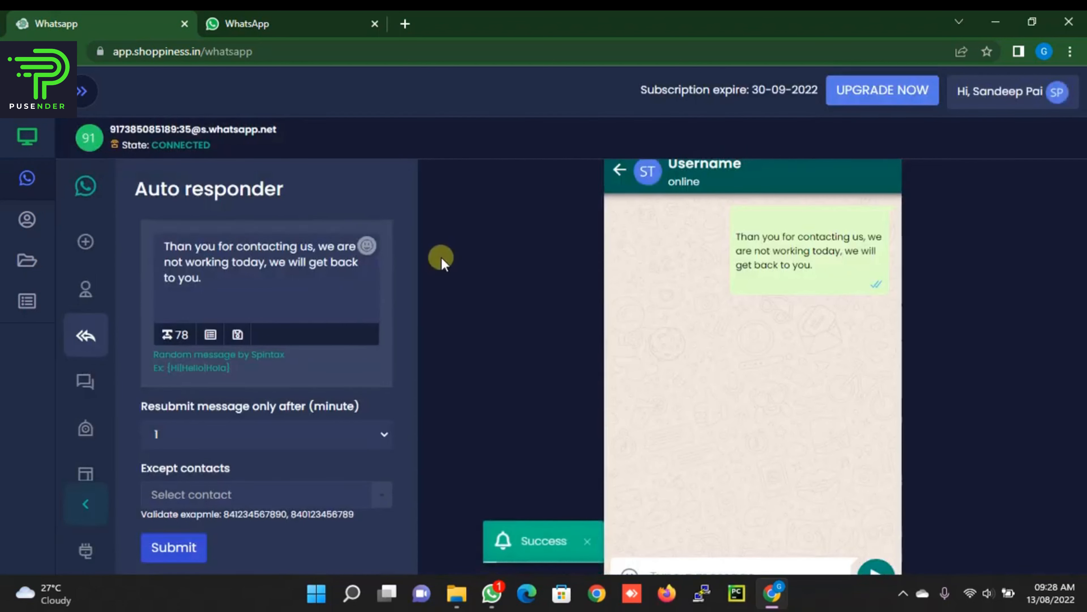
Step: Send 'hello' in the WhatsApp Web test chat and confirm the not-working-today auto-reply arrives
click(294, 22)
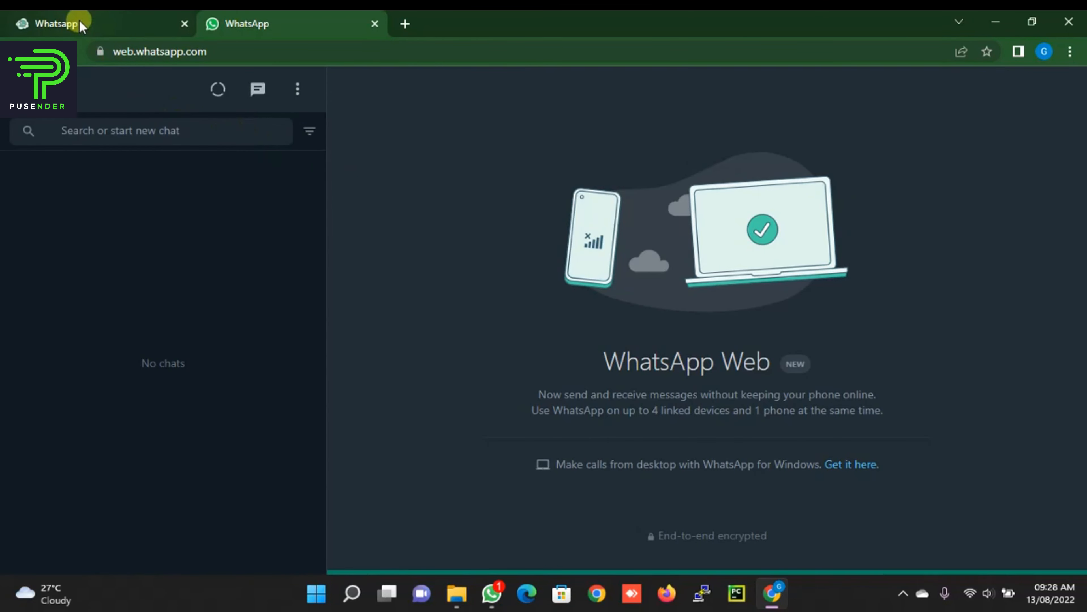
click(109, 18)
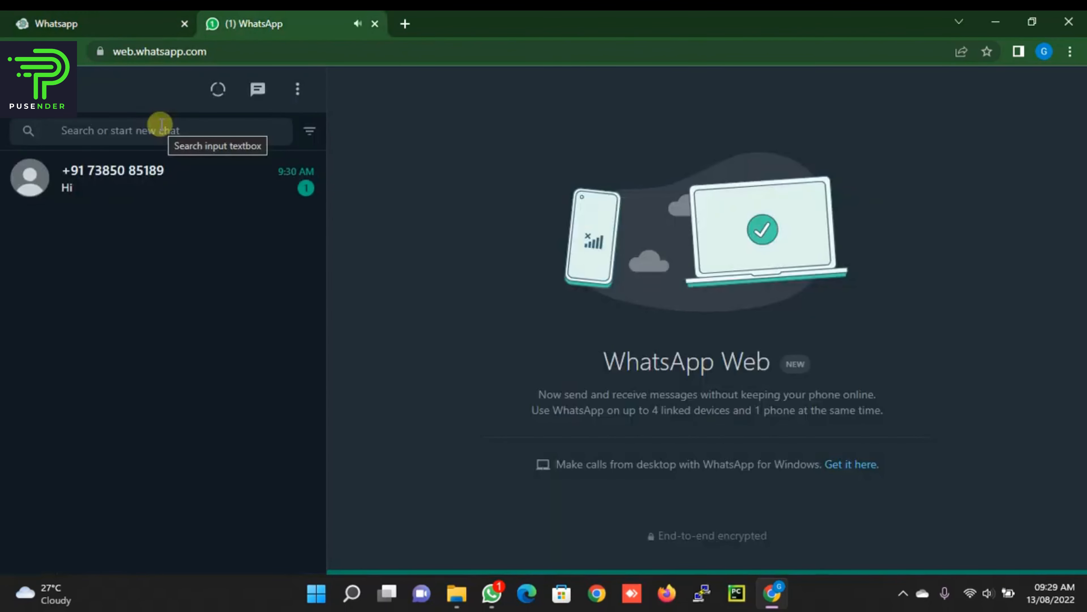
click(197, 180)
click(802, 489)
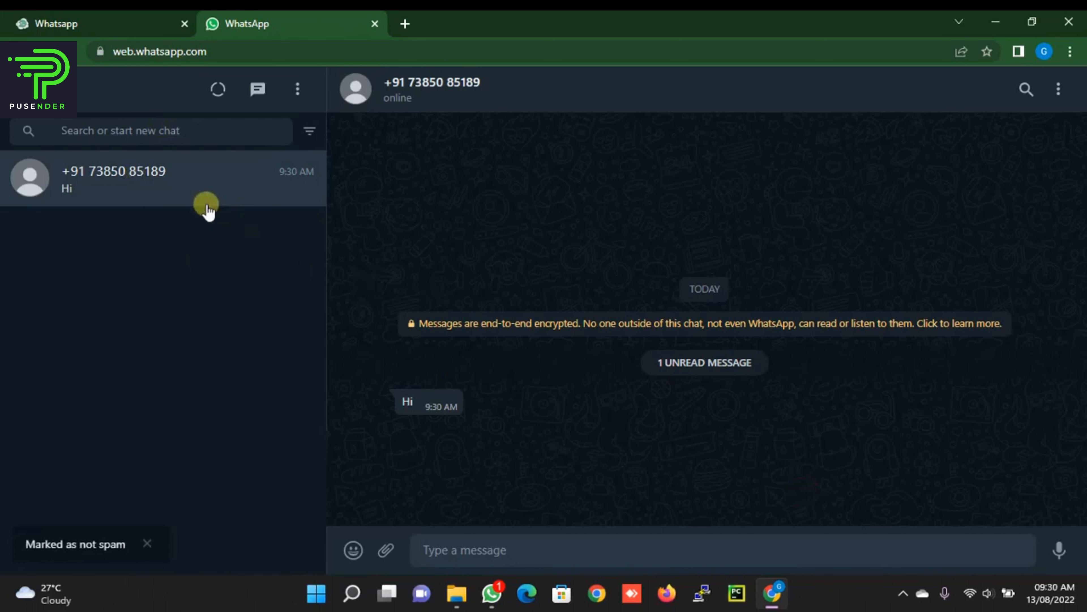
click(484, 549)
text(hel)
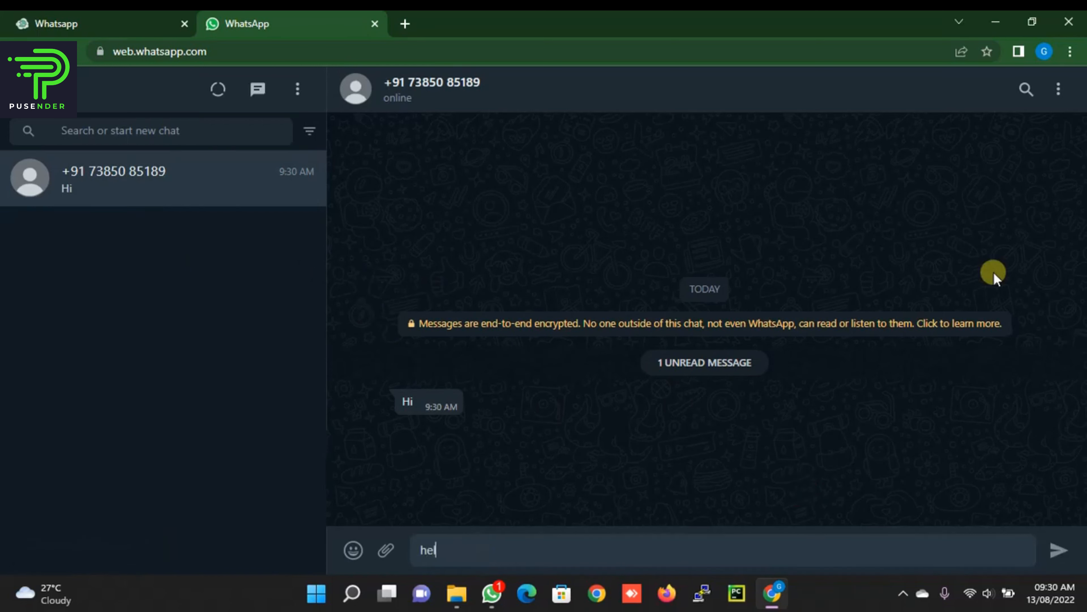
text(lo)
key(Return)
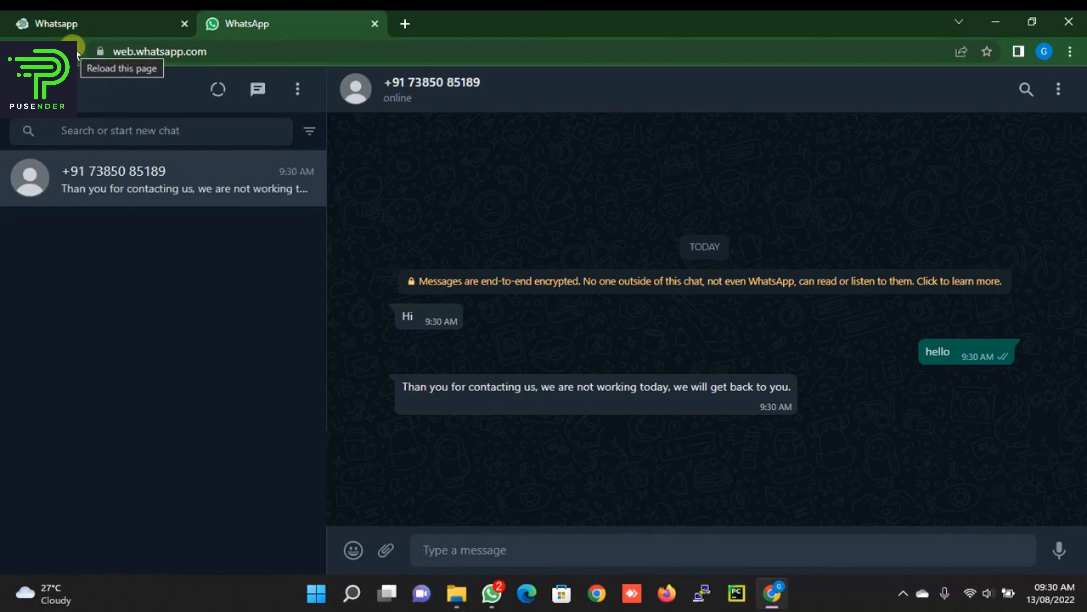
click(85, 16)
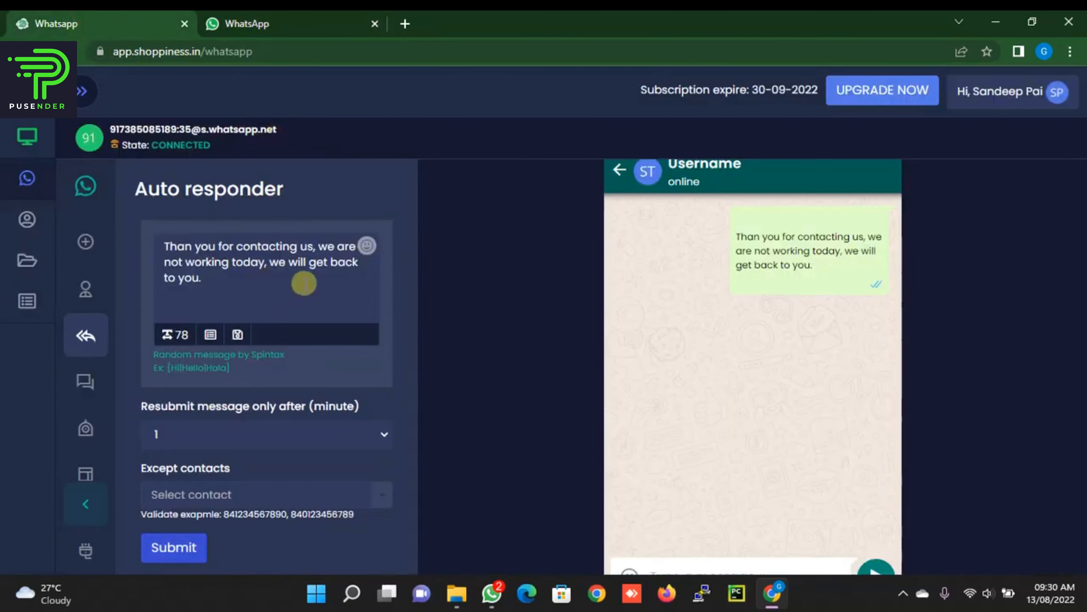
Step: Save the auto responder with Status set to Disable, keeping the same reply text
scroll(304, 285, up, 5)
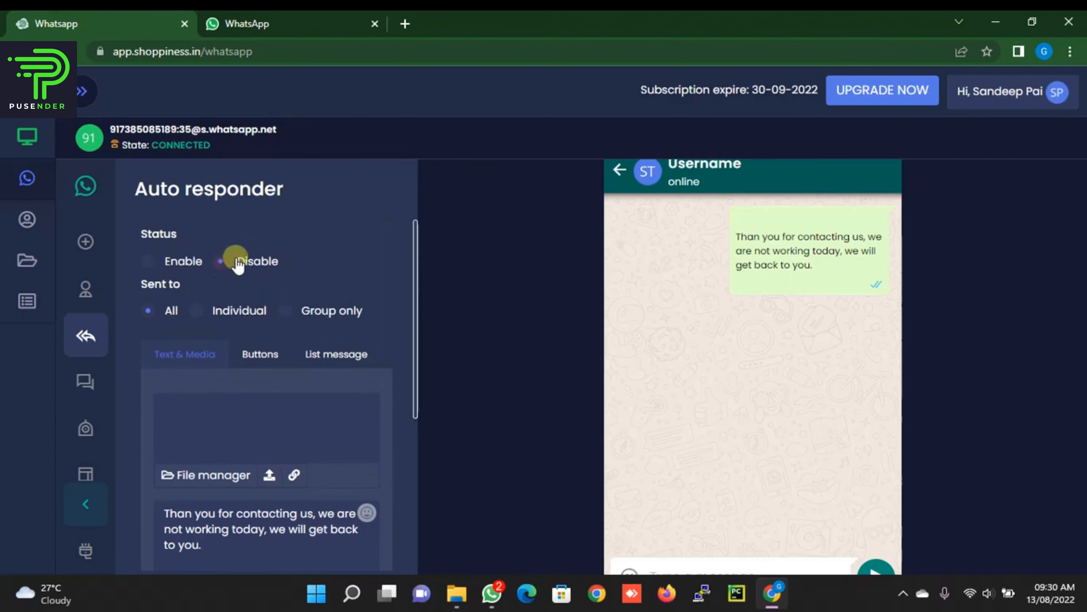
scroll(272, 244, down, 5)
click(171, 546)
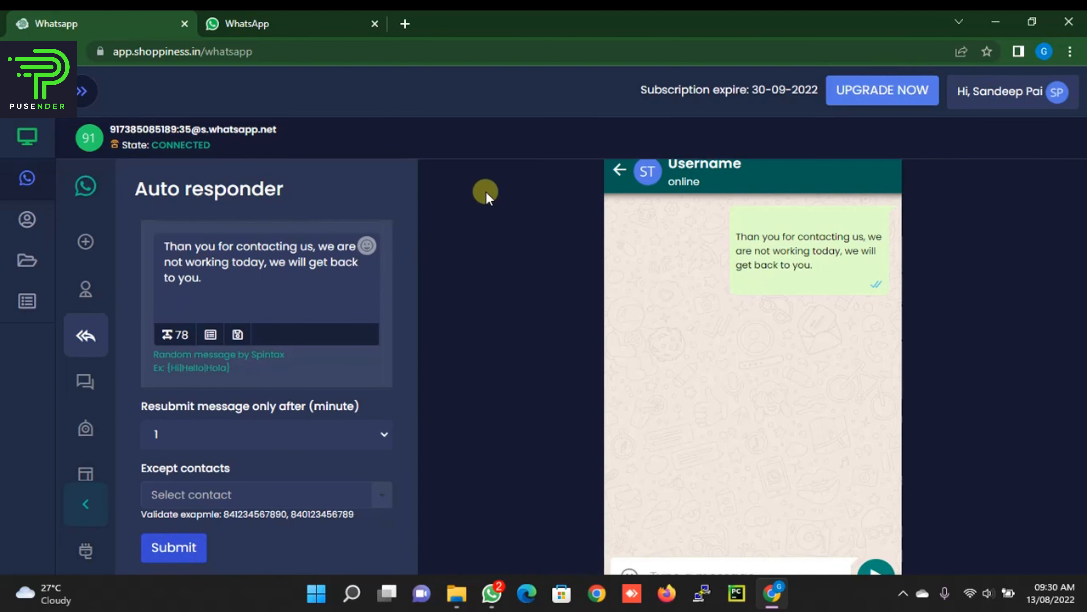
scroll(296, 319, up, 5)
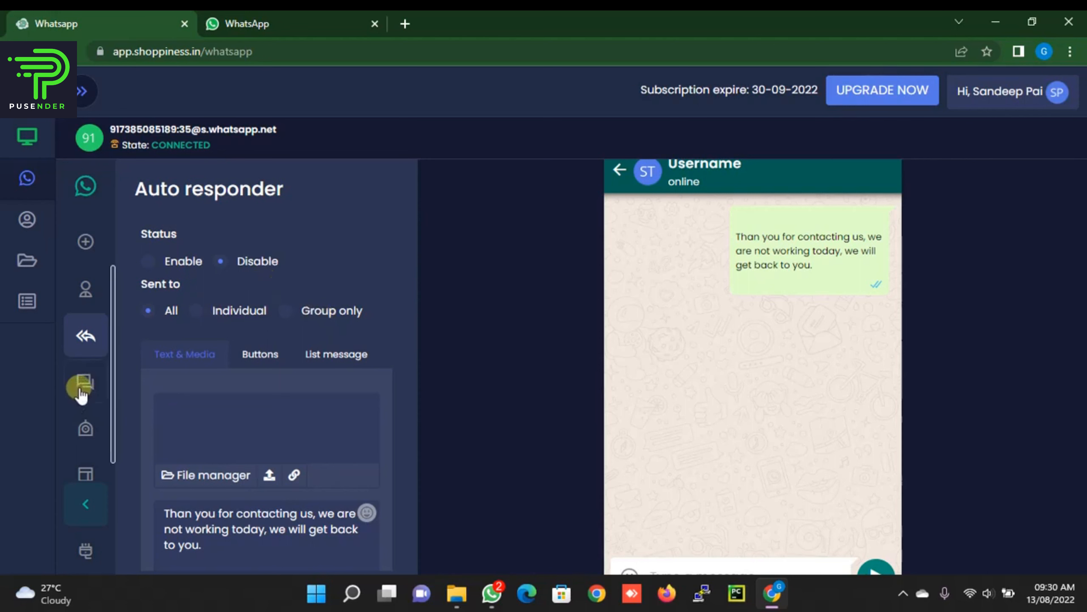
Step: Go to Bulk messaging and show the contact group list
click(91, 386)
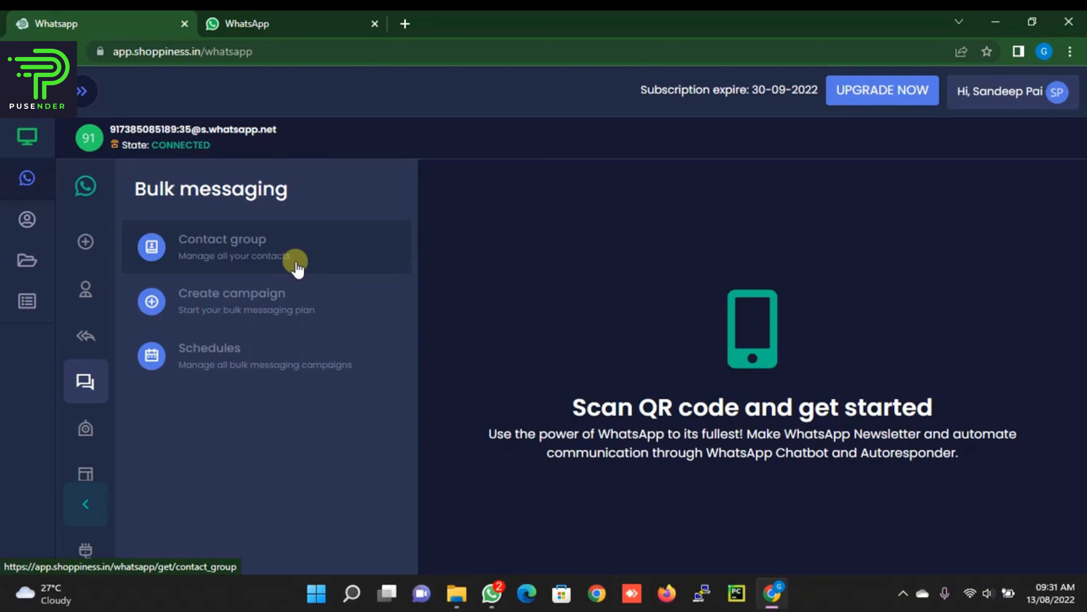
click(274, 243)
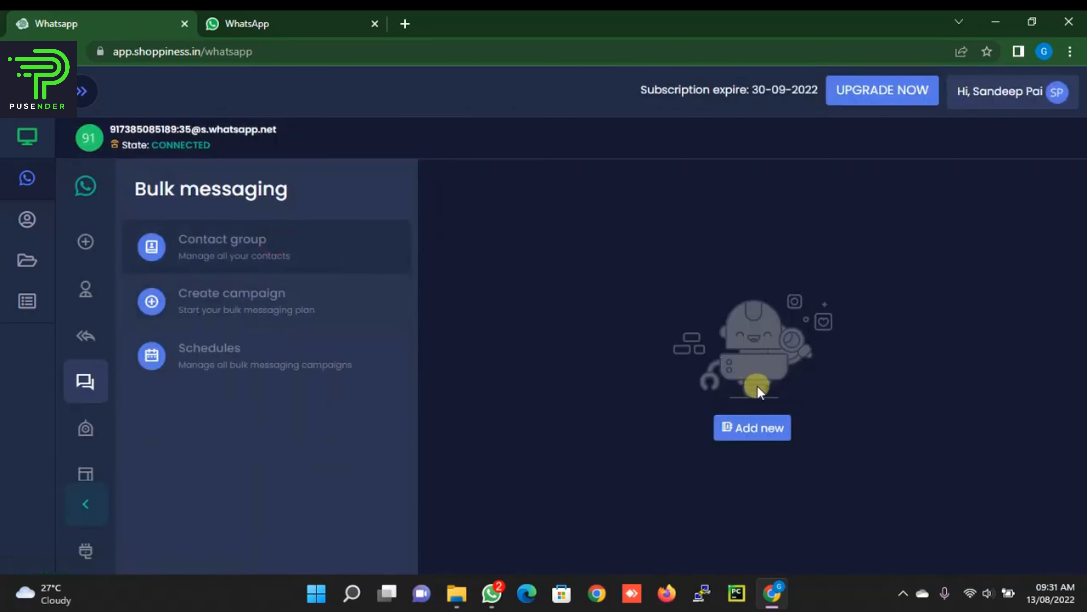
click(225, 244)
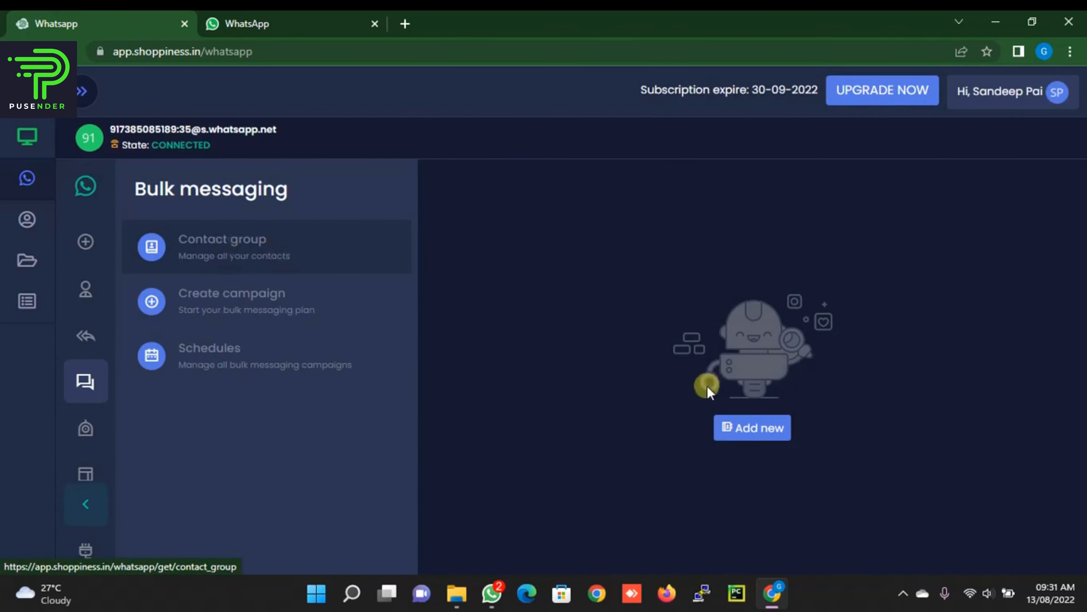
Step: Create the 'Test Button' contact group and open its Import contact dialog
click(752, 427)
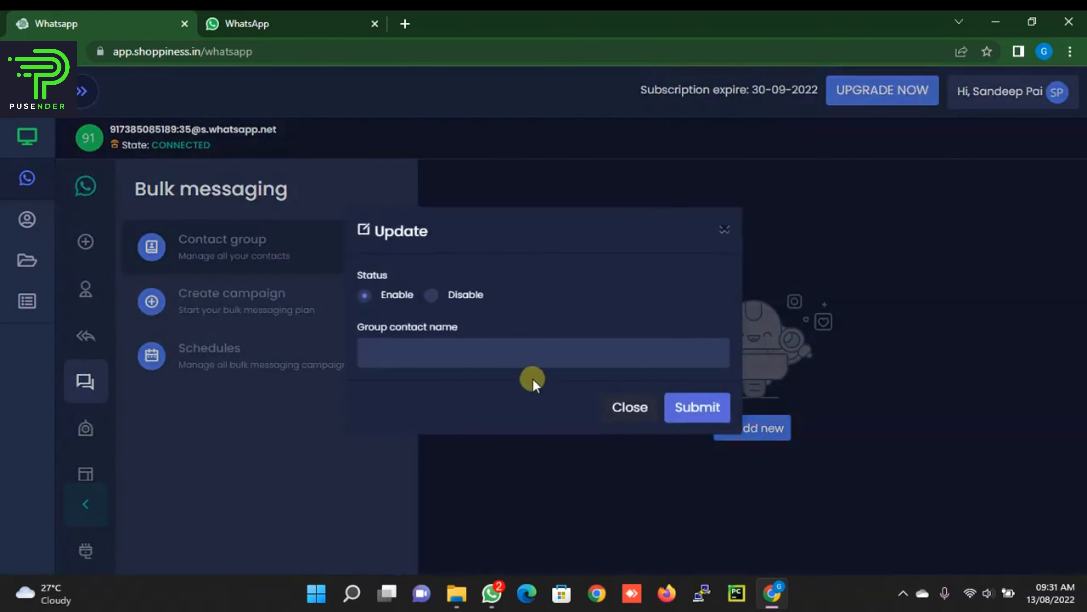
click(525, 359)
click(509, 391)
click(698, 407)
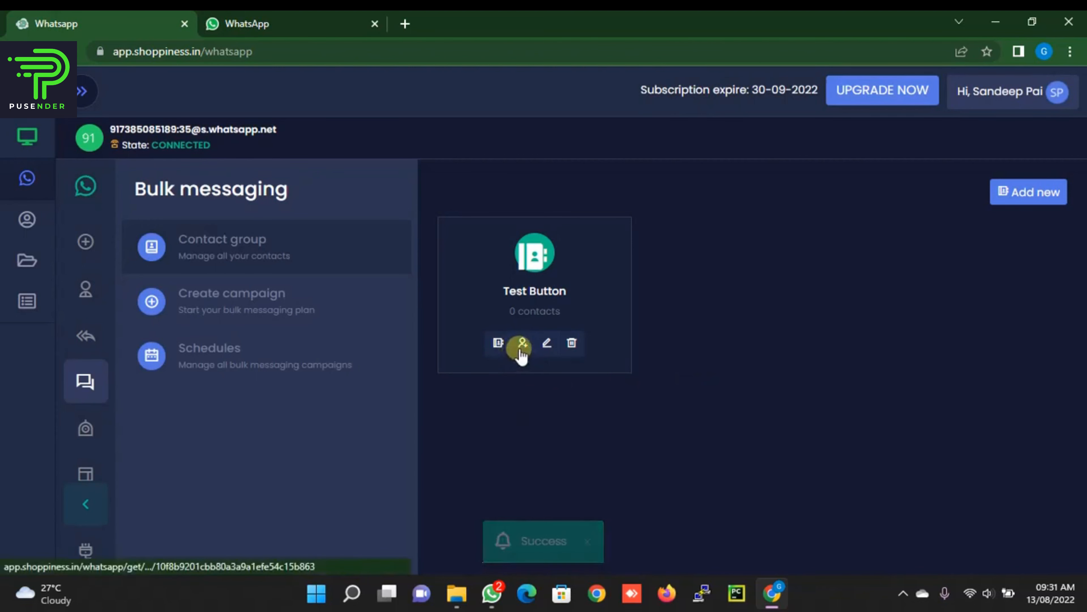
click(522, 348)
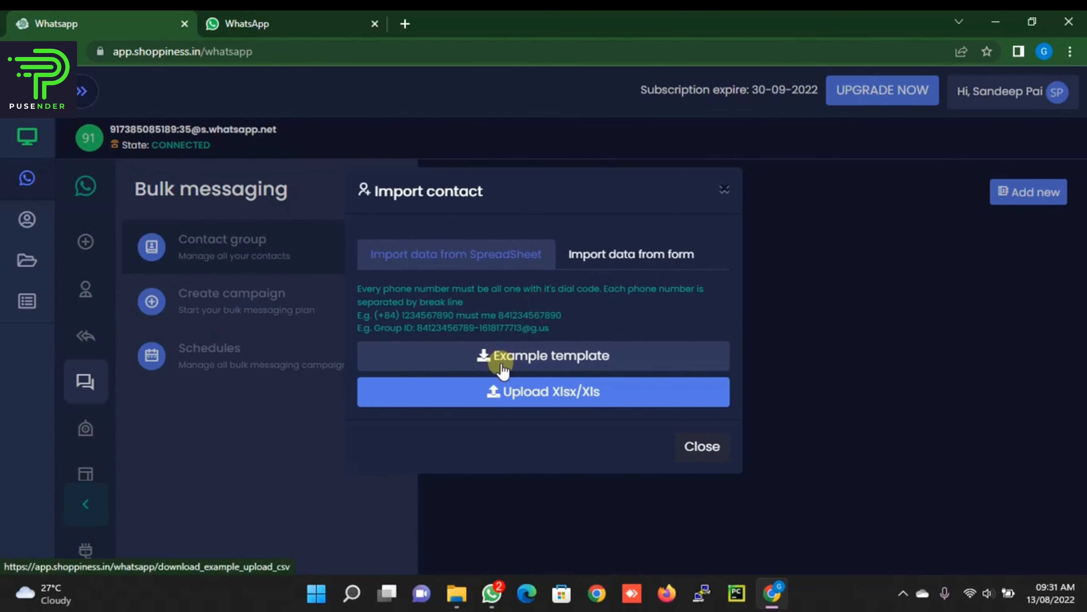
Step: Import one phone number into Test Button via 'Import data from form', then start a new campaign
click(602, 257)
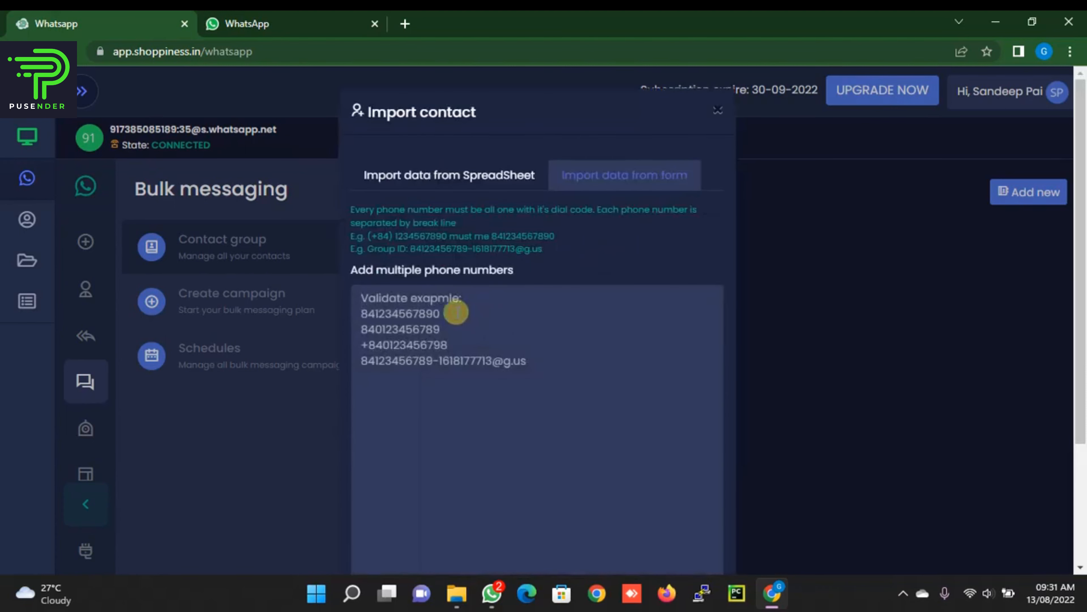
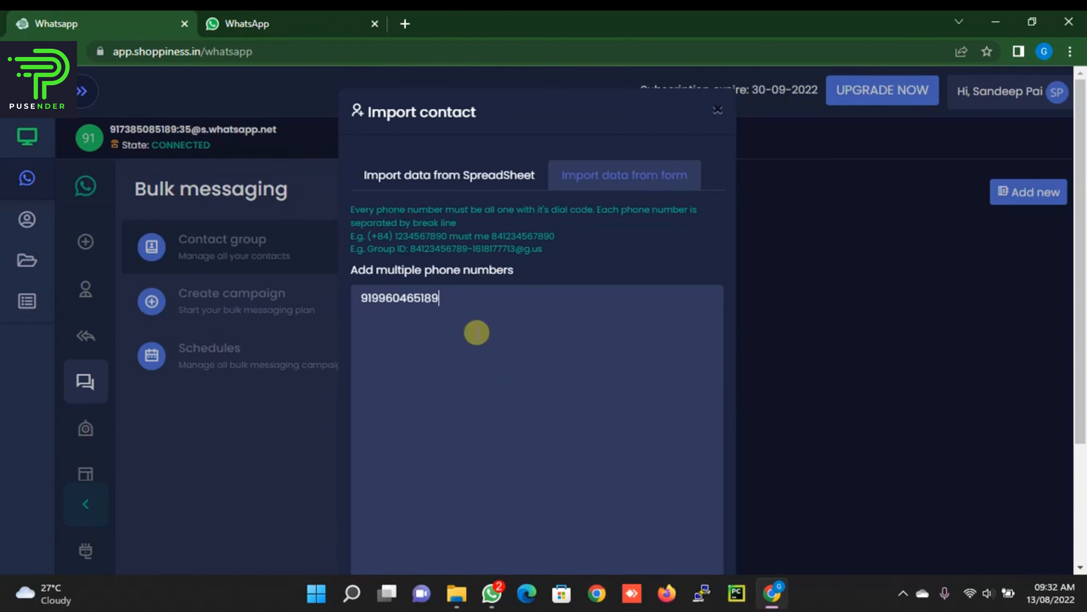
scroll(568, 319, down, 4)
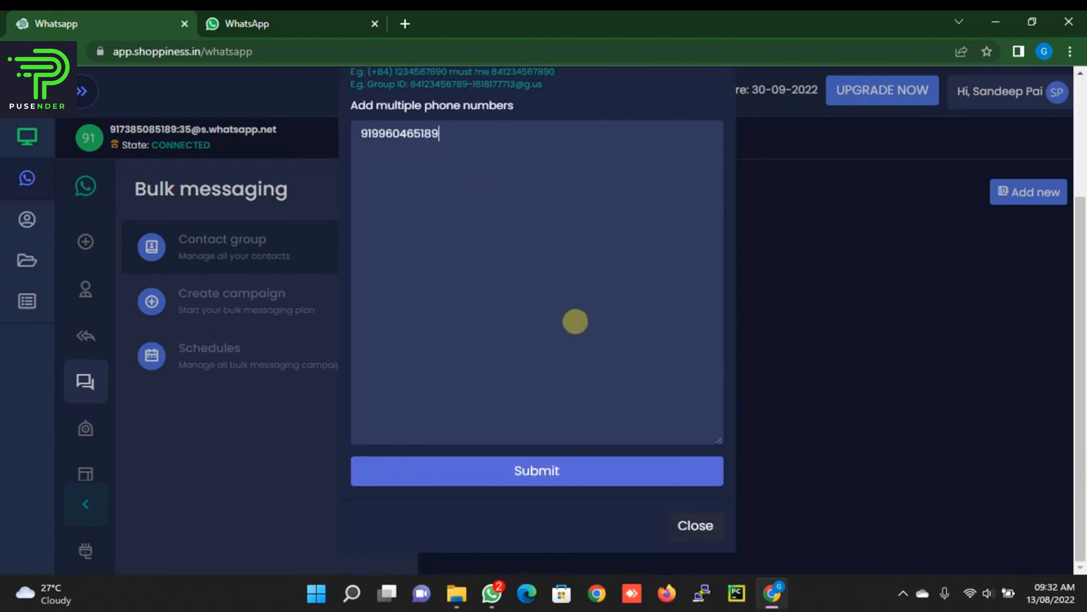
click(552, 462)
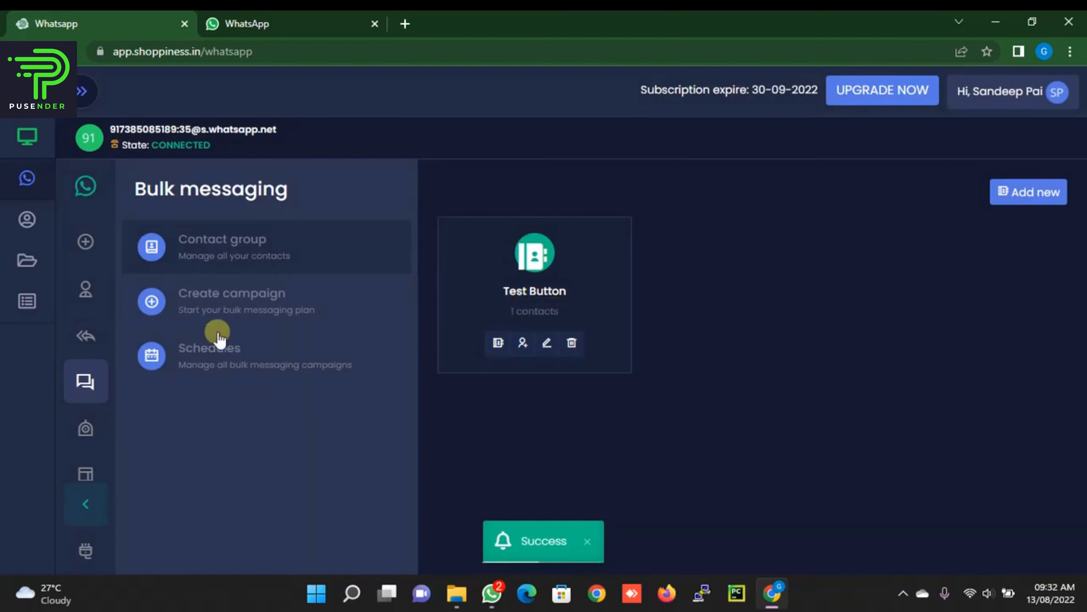
click(236, 319)
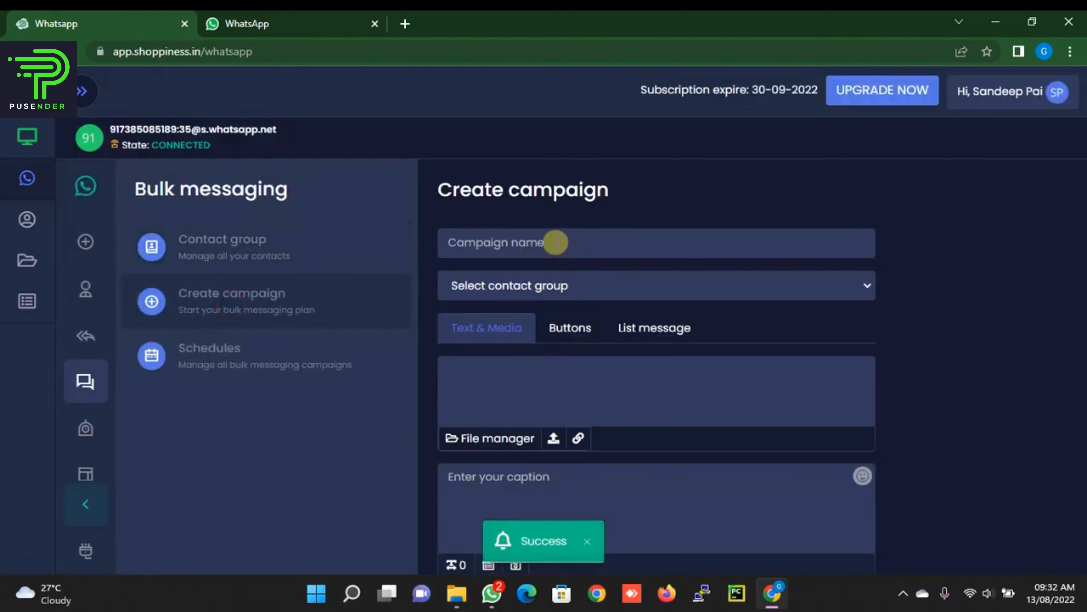
Step: Name the campaign 'Test', target the Test Button group, with caption 'Hi, this is First campaign test'
click(555, 242)
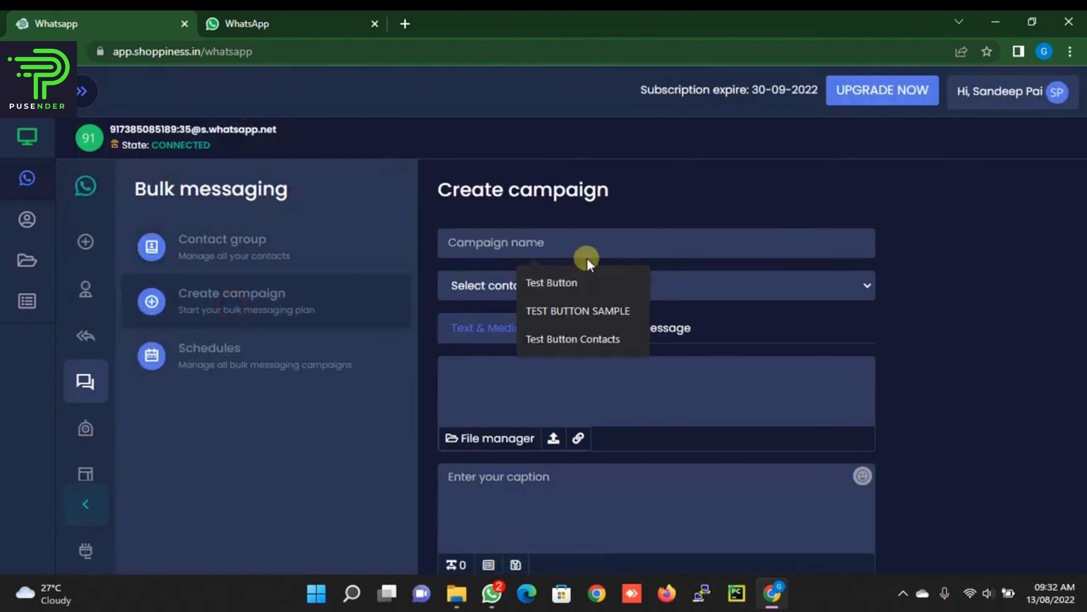
text(Res)
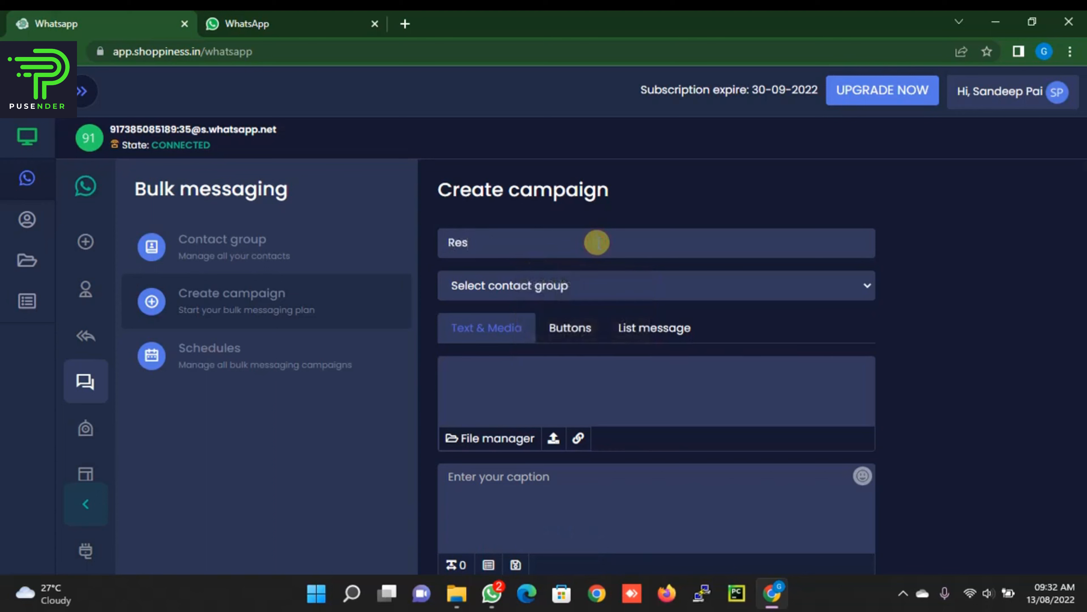
key(BackSpace)
key(BackSpace)
key(BackSpace)
text(Test)
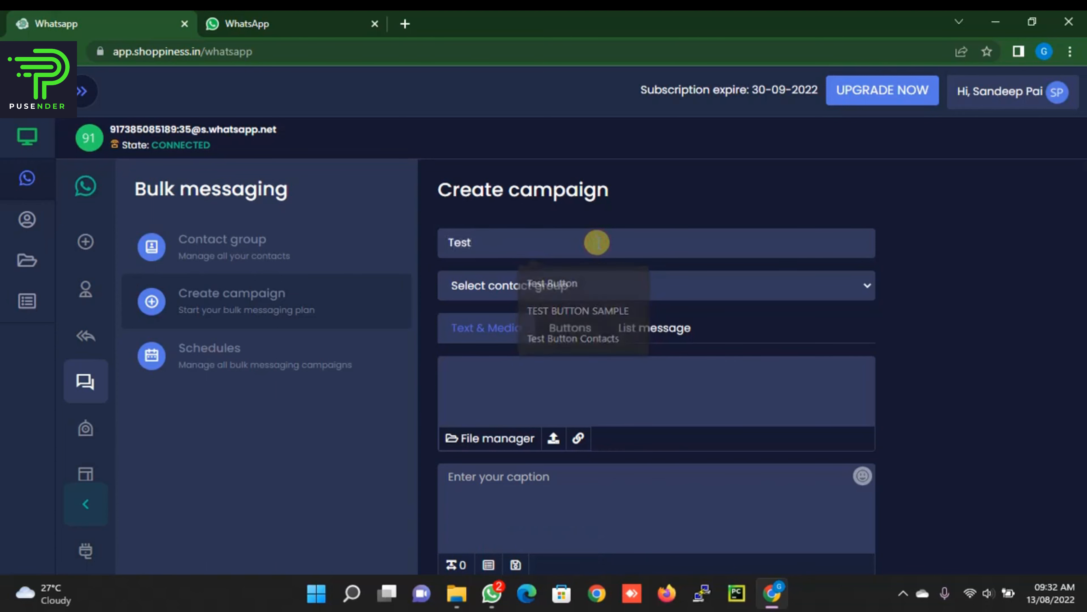
click(563, 284)
click(517, 325)
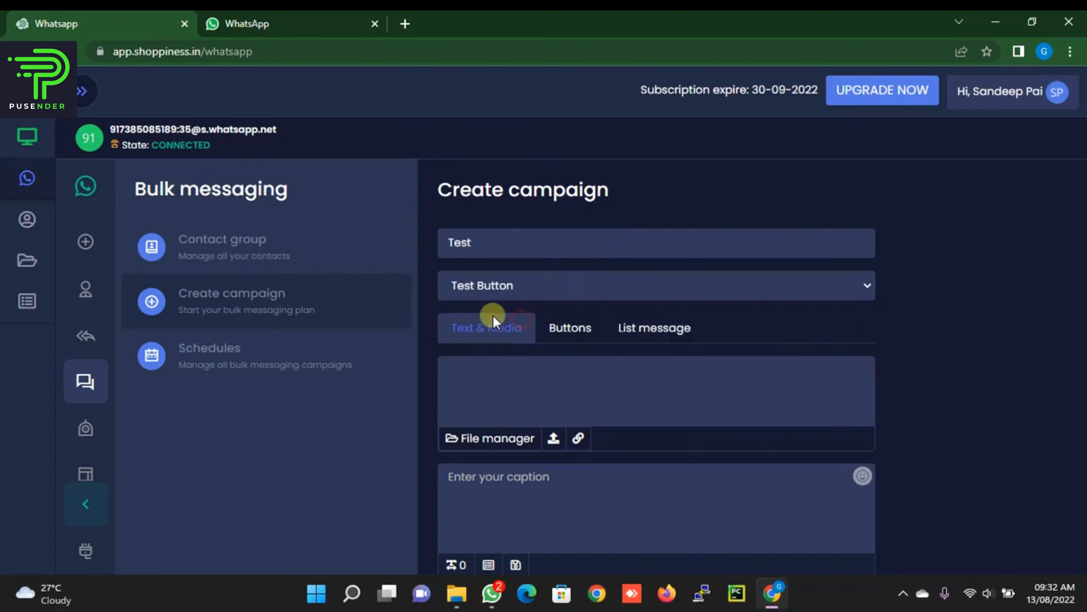
scroll(479, 299, down, 2)
click(515, 392)
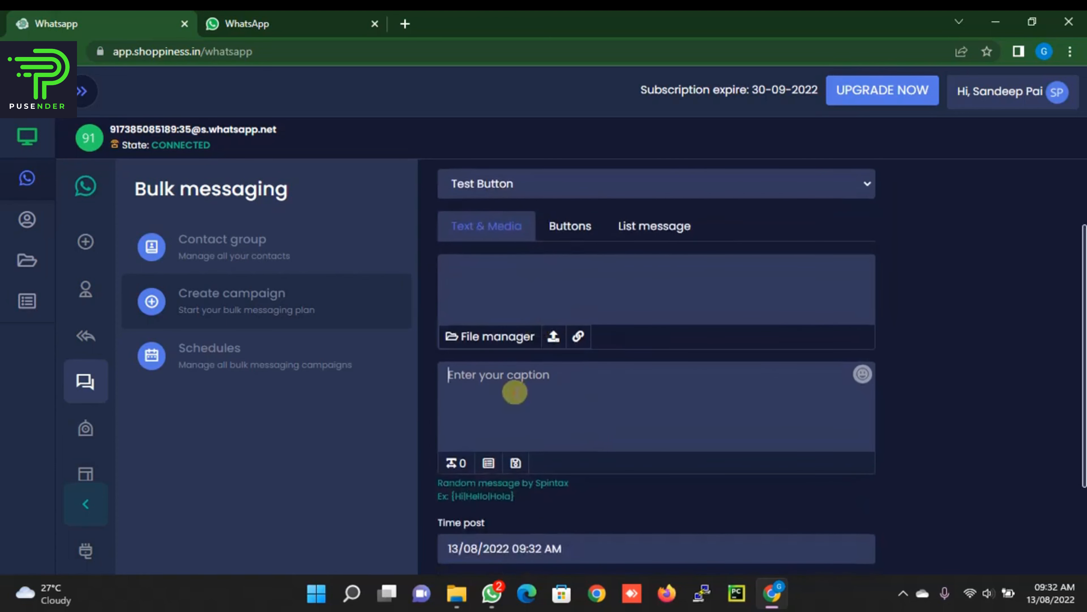
text(Hi, this is)
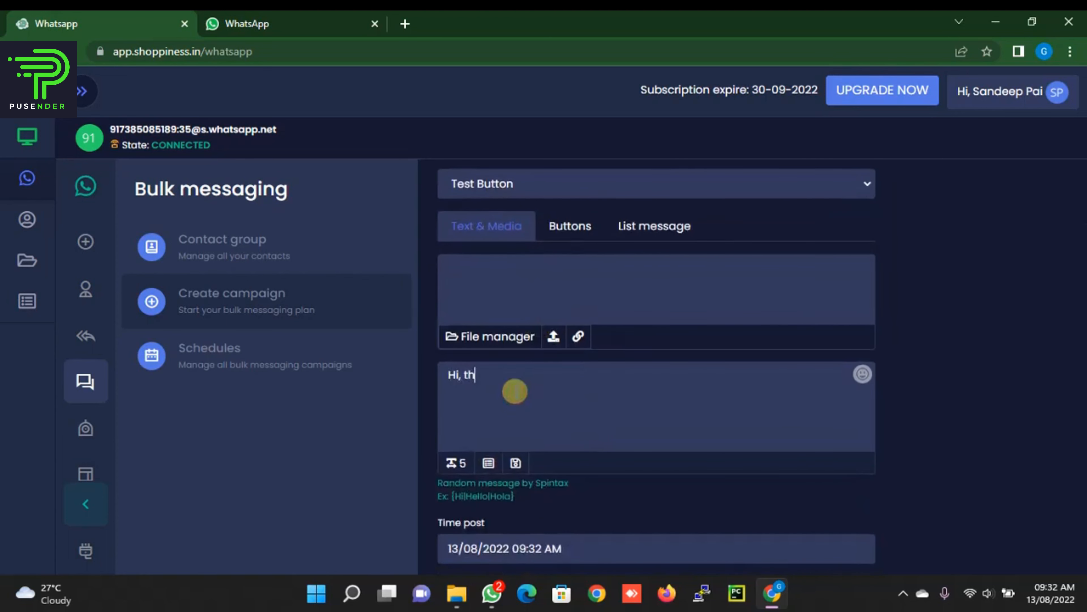
text(st)
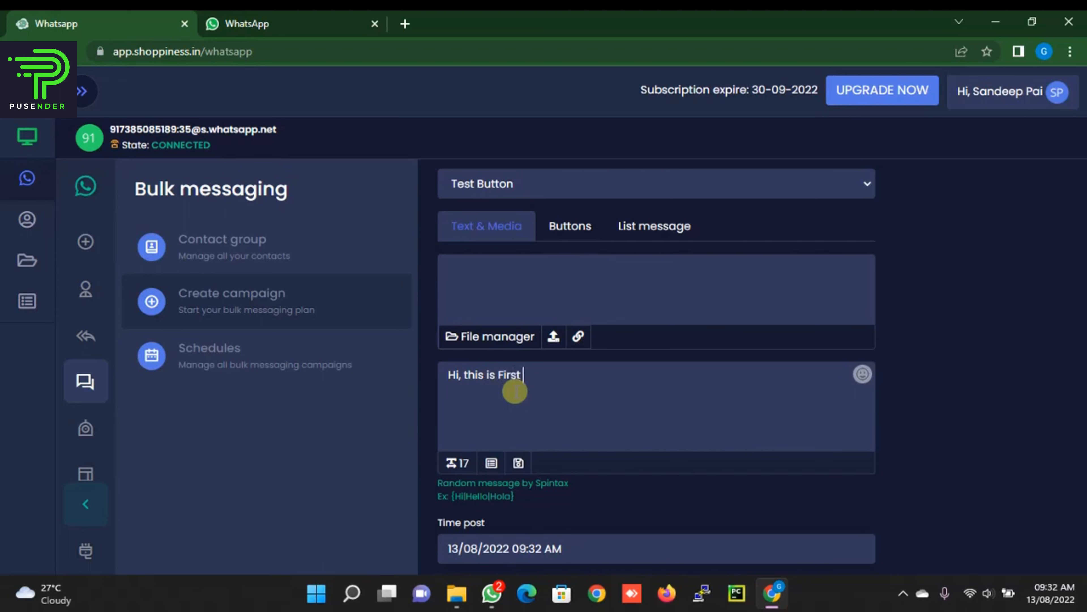
text( campaign test)
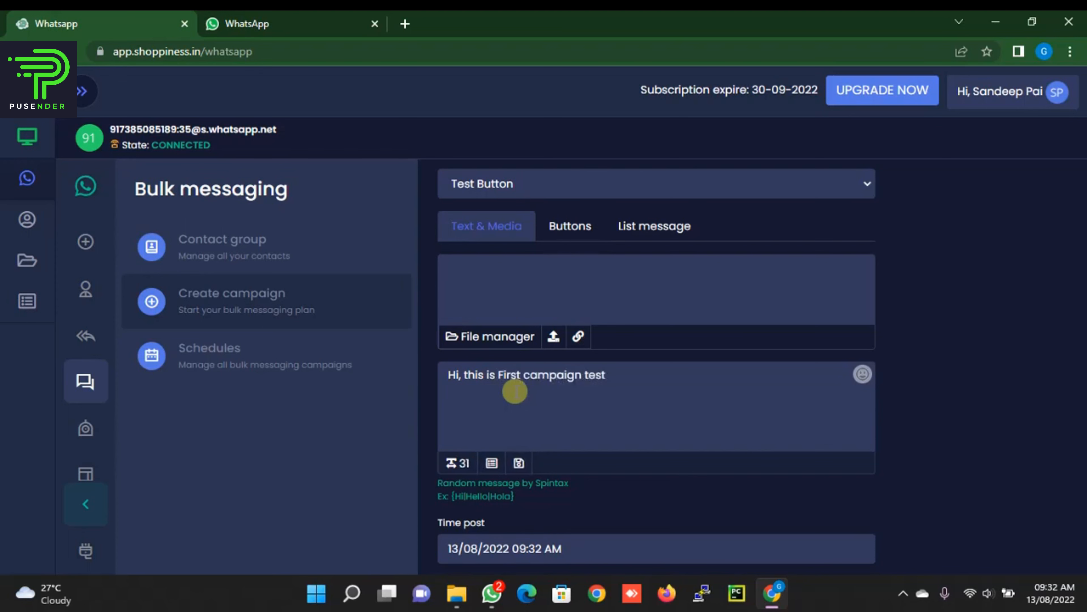
Step: Schedule it for now (13/08/2022 09:32 AM) with min and max interval 5, and confirm 1 sent
scroll(515, 391, down, 3)
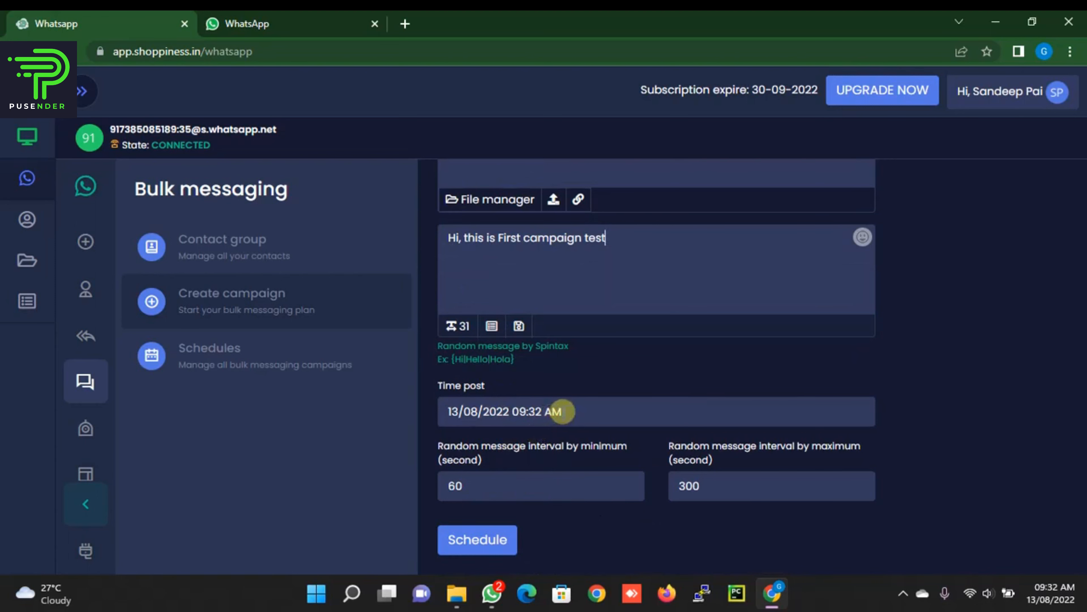
click(562, 411)
click(444, 466)
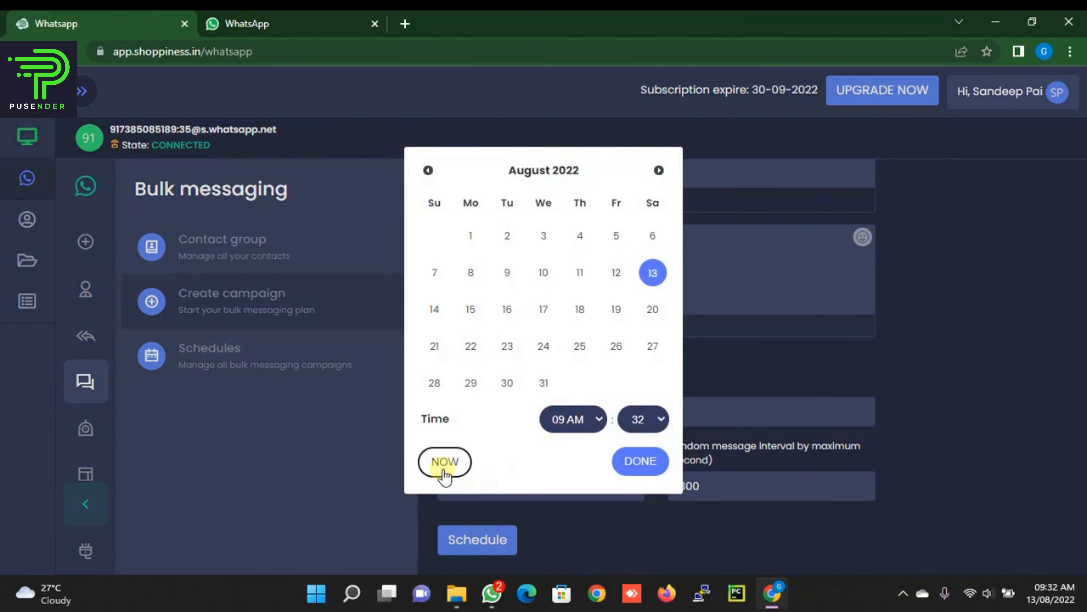
click(639, 461)
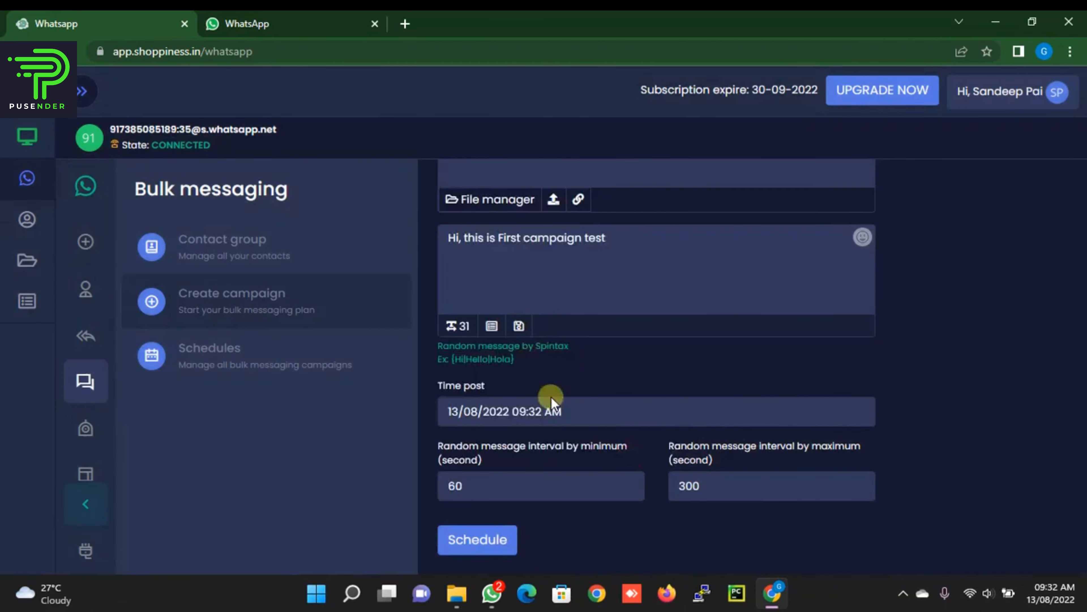
drag(471, 486, 394, 487)
text(5)
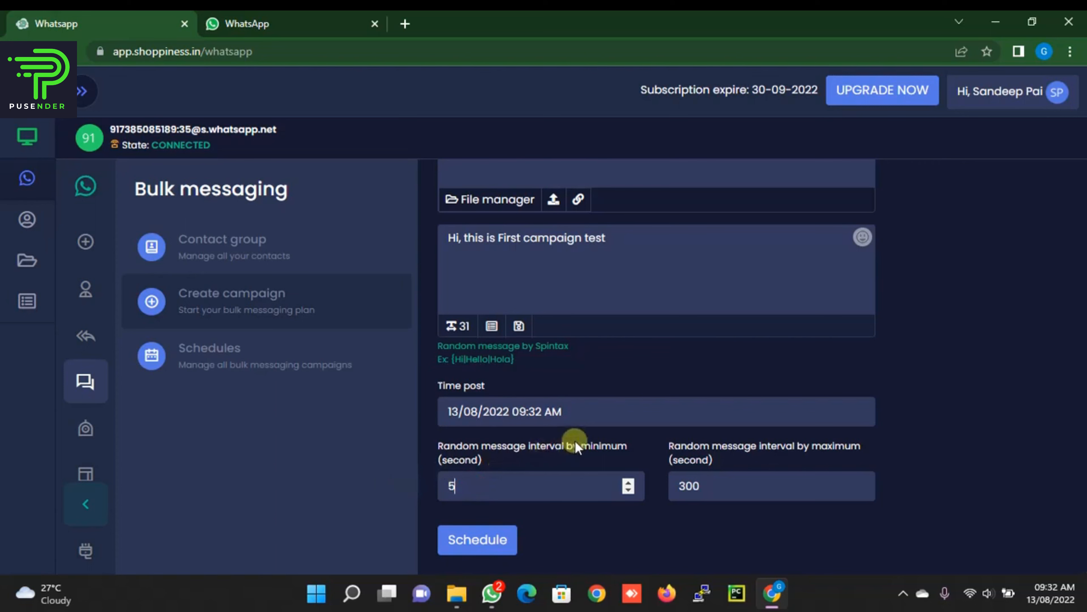
drag(723, 483, 617, 507)
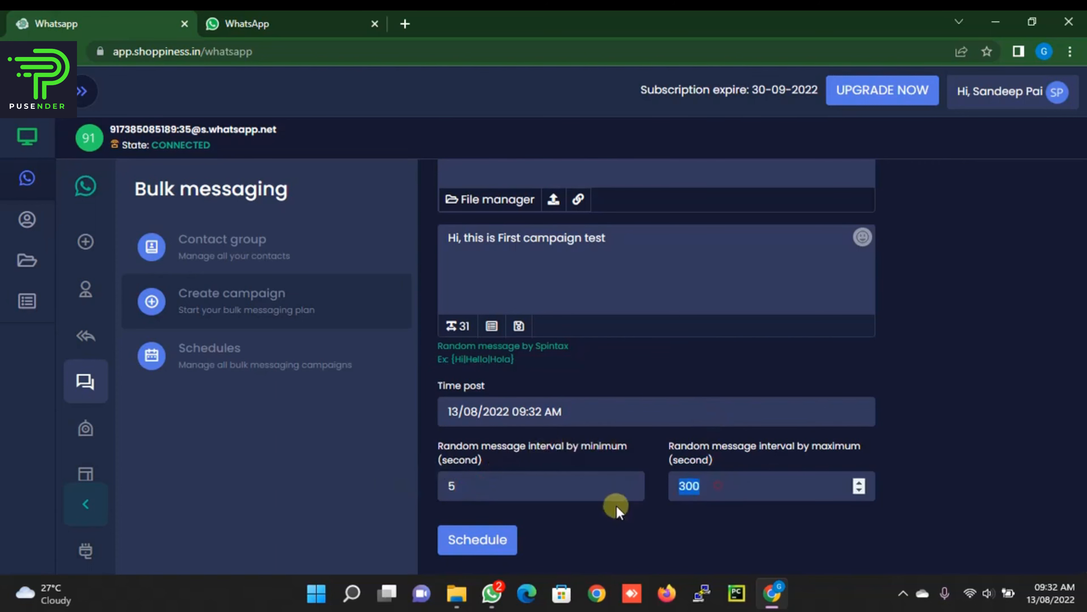
text(5)
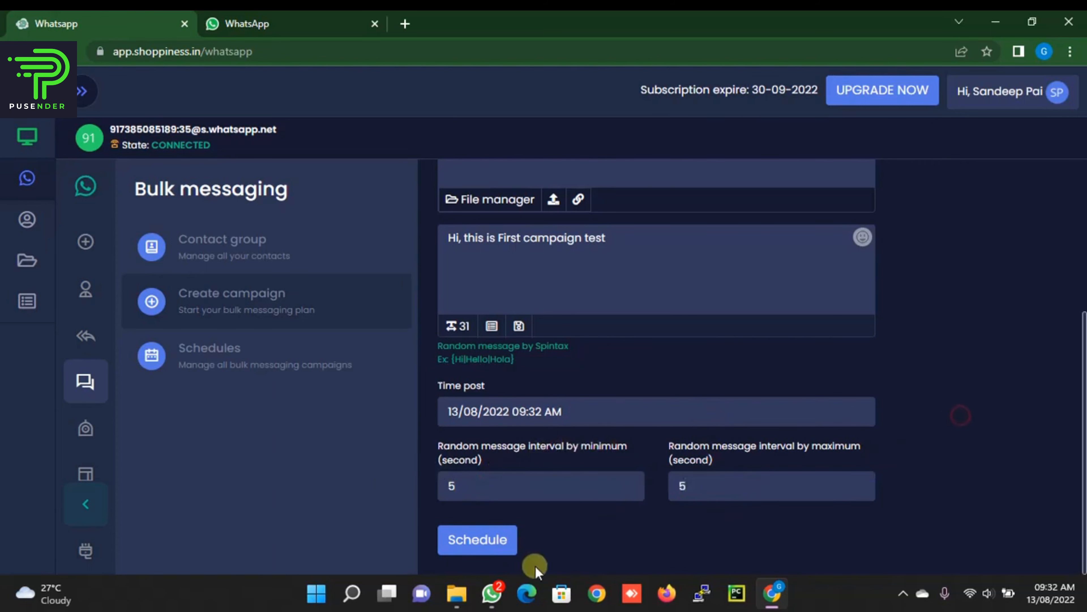
click(493, 547)
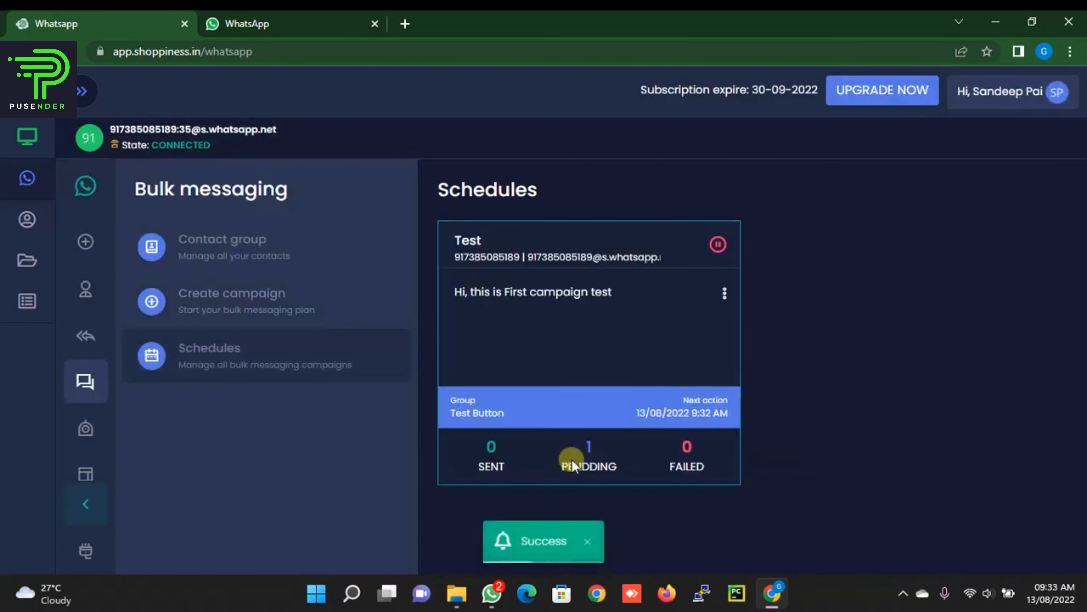
click(285, 376)
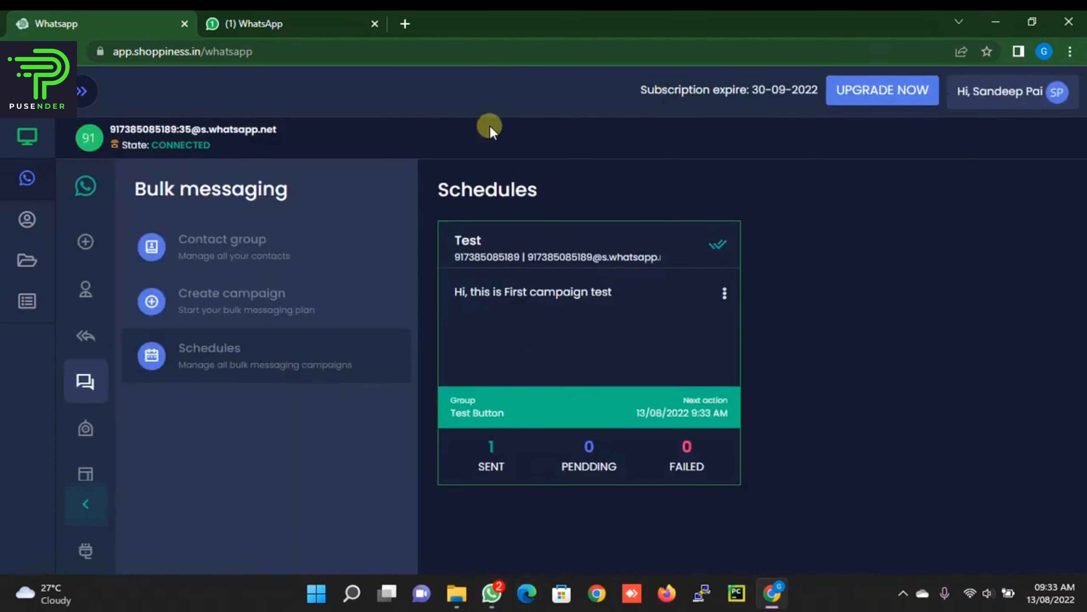
click(326, 36)
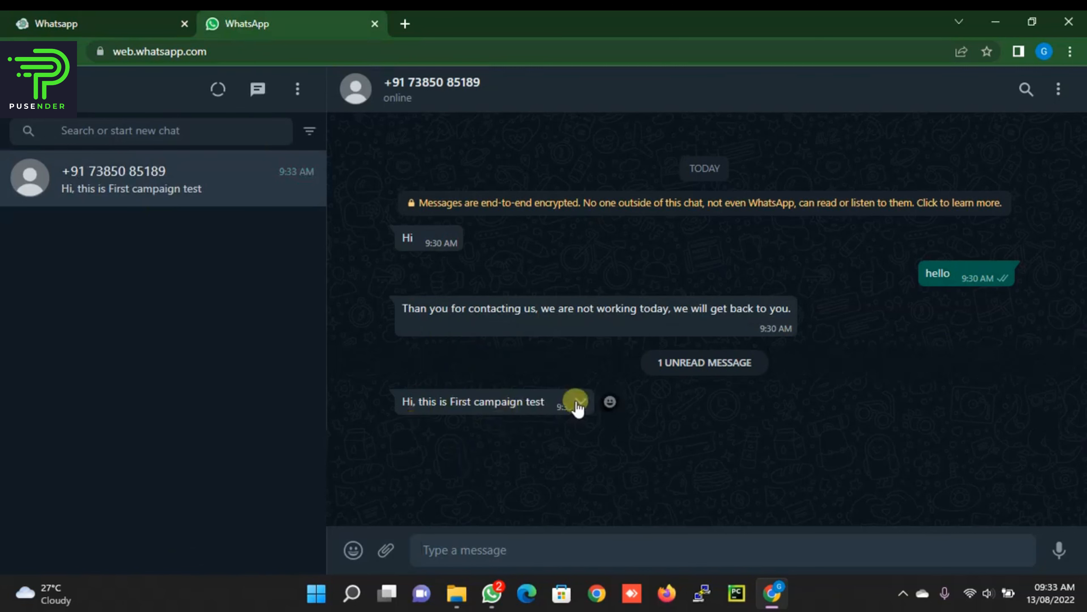
Step: Return to the Shoppiness Schedules page showing campaign Test at 1 sent, 0 pending, 0 failed
click(129, 22)
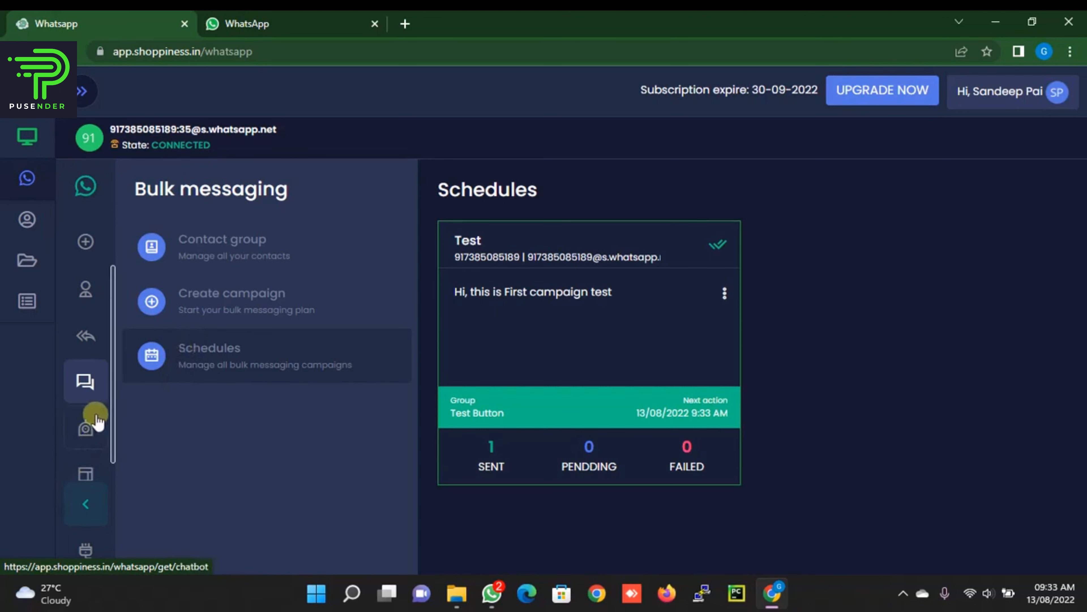
Step: Start a new button message template named Test Button
scroll(98, 422, down, 1)
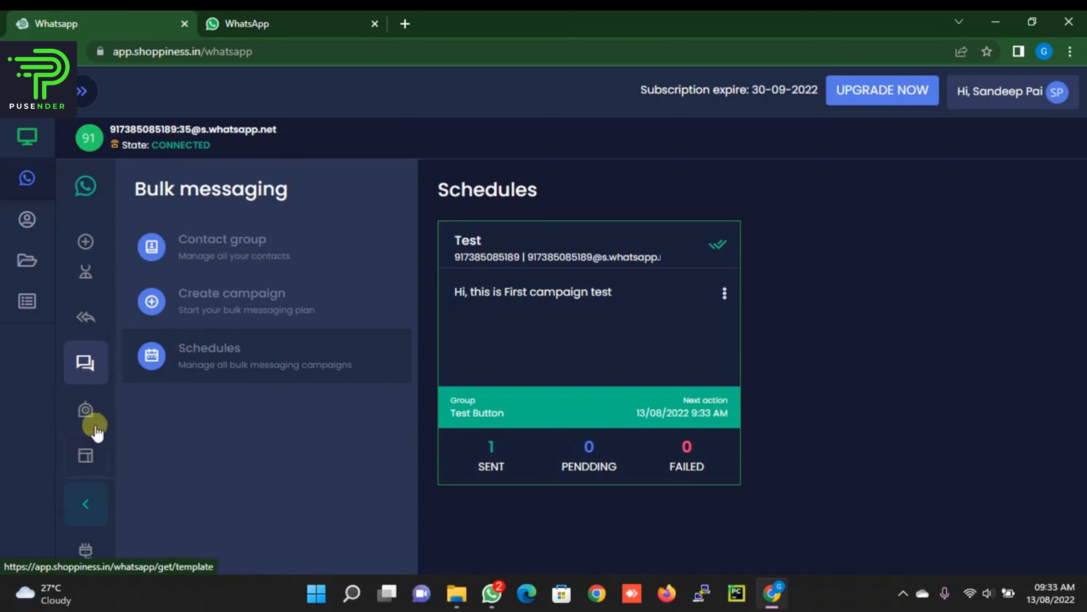
click(85, 454)
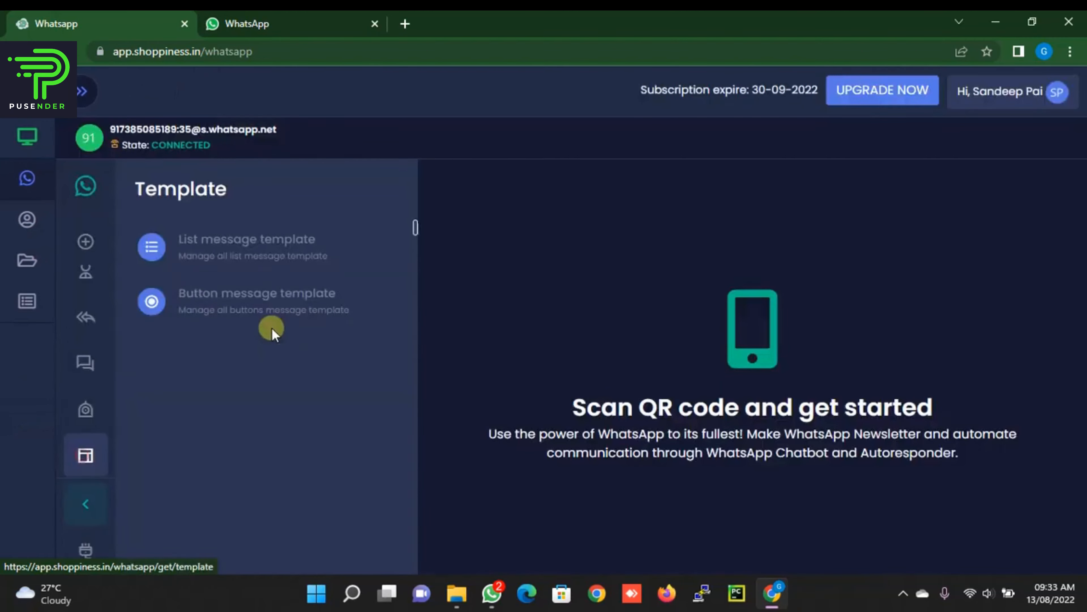
click(262, 305)
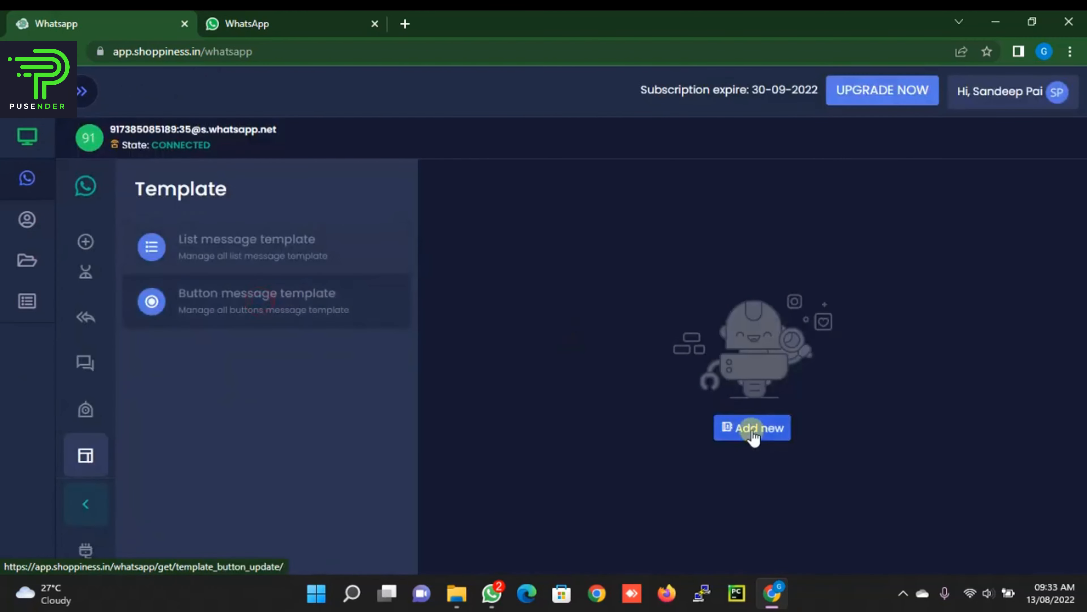
click(753, 425)
click(591, 277)
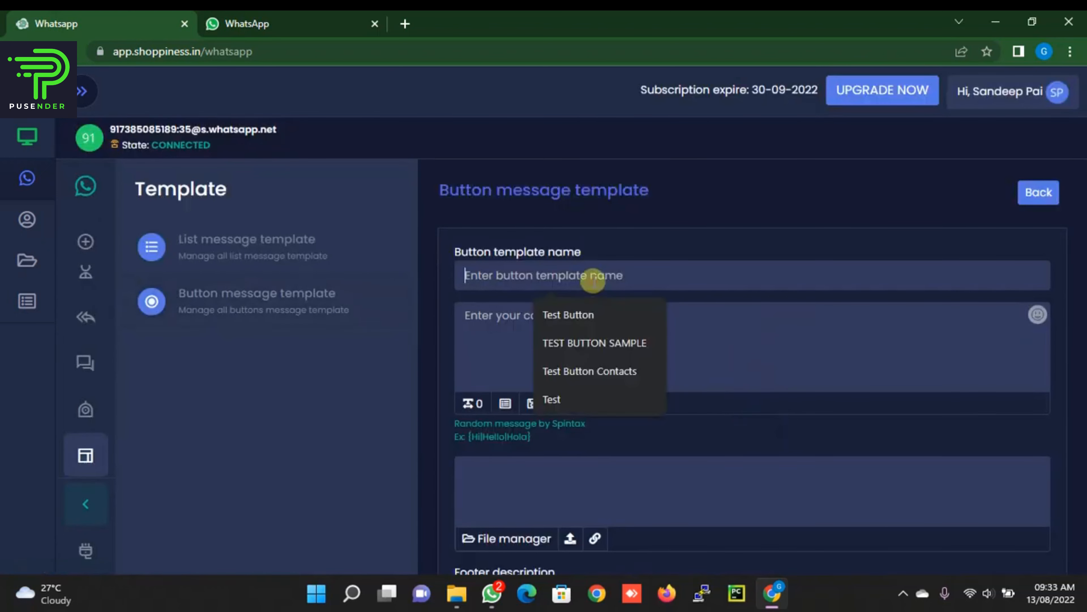
click(604, 316)
Step: Add the caption 'Hi, this is test campaign for buttons', attach the WhatsApp image, and add a button option
click(615, 335)
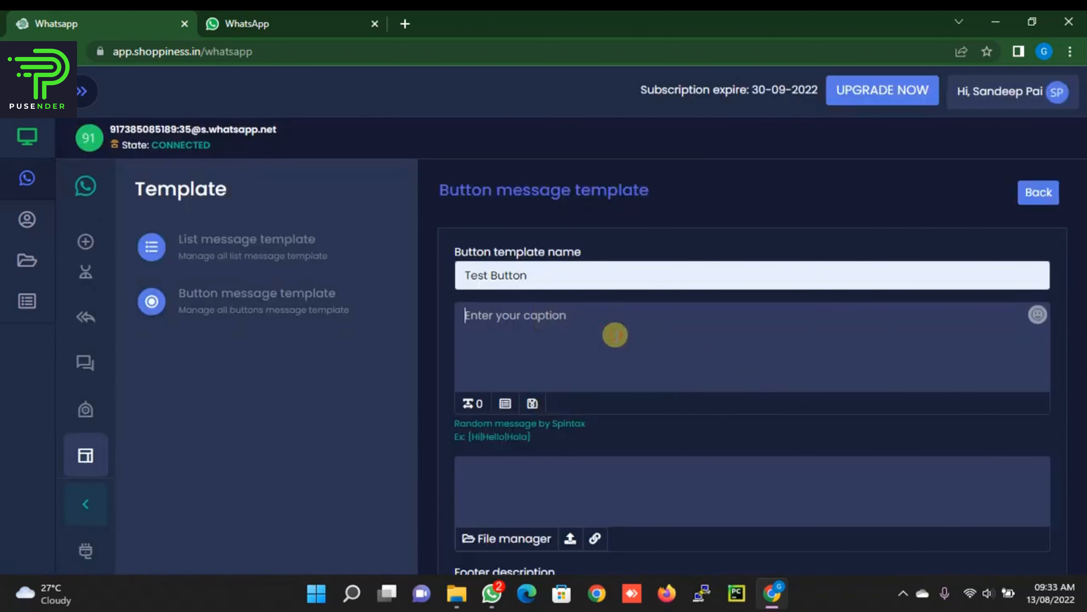
text(Hi, this is )
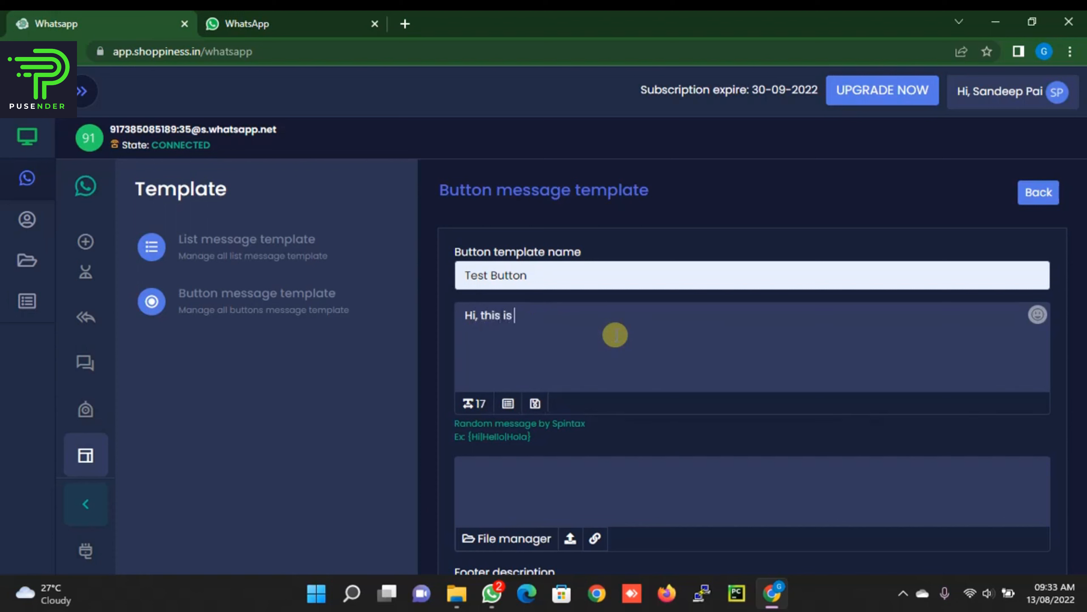
text(test campai)
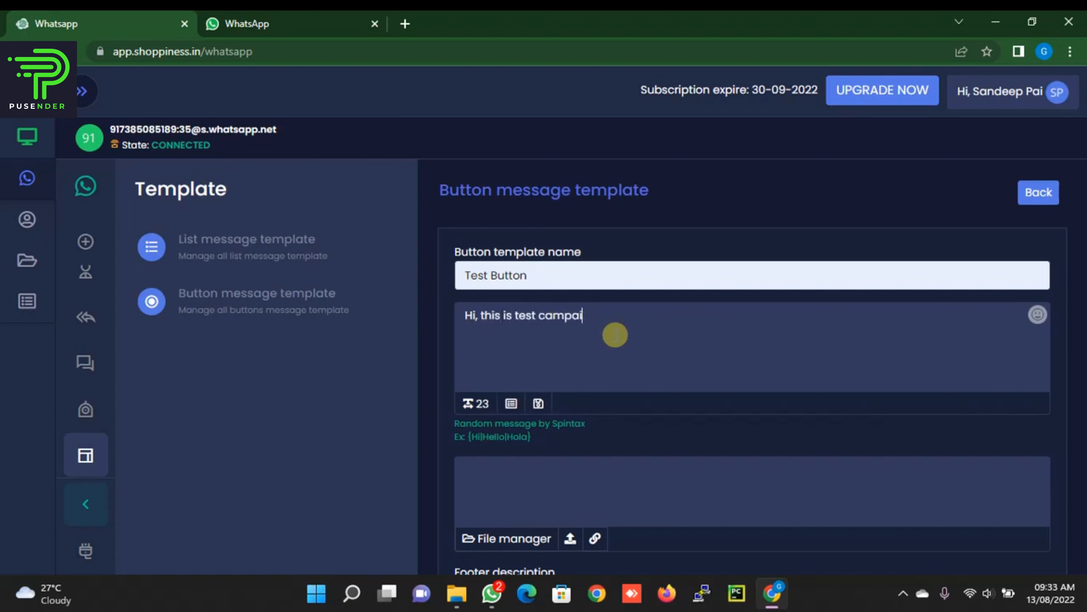
text(gn for butto)
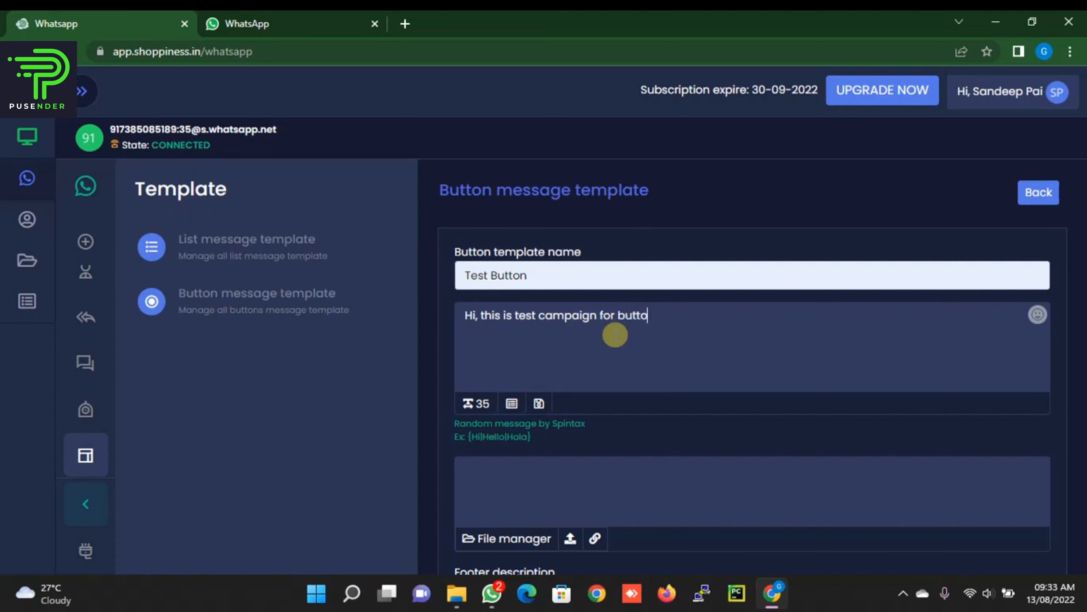
text(ns)
scroll(615, 335, down, 3)
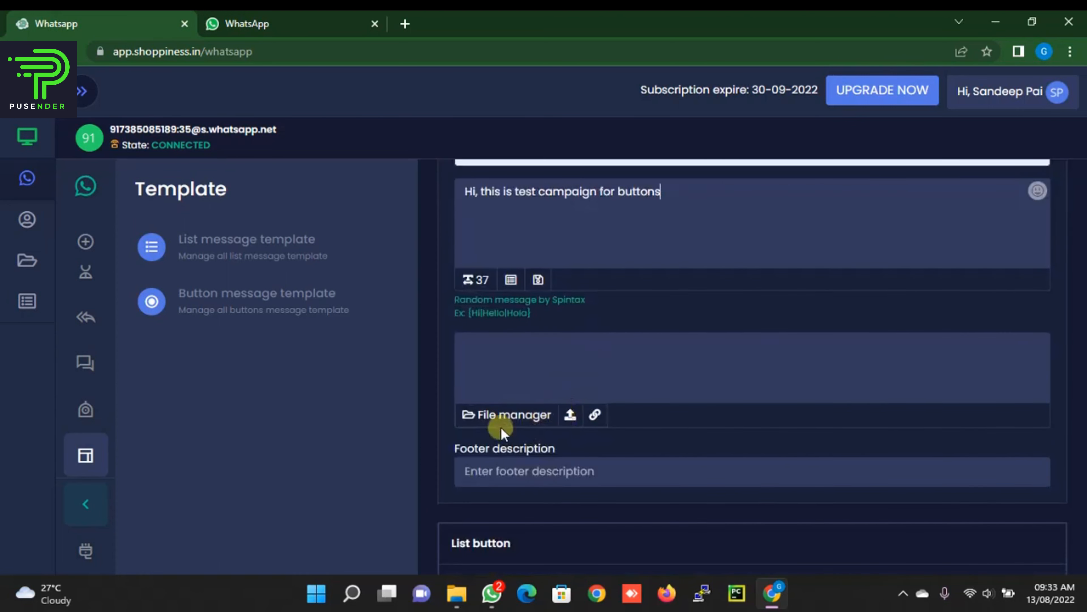
click(504, 414)
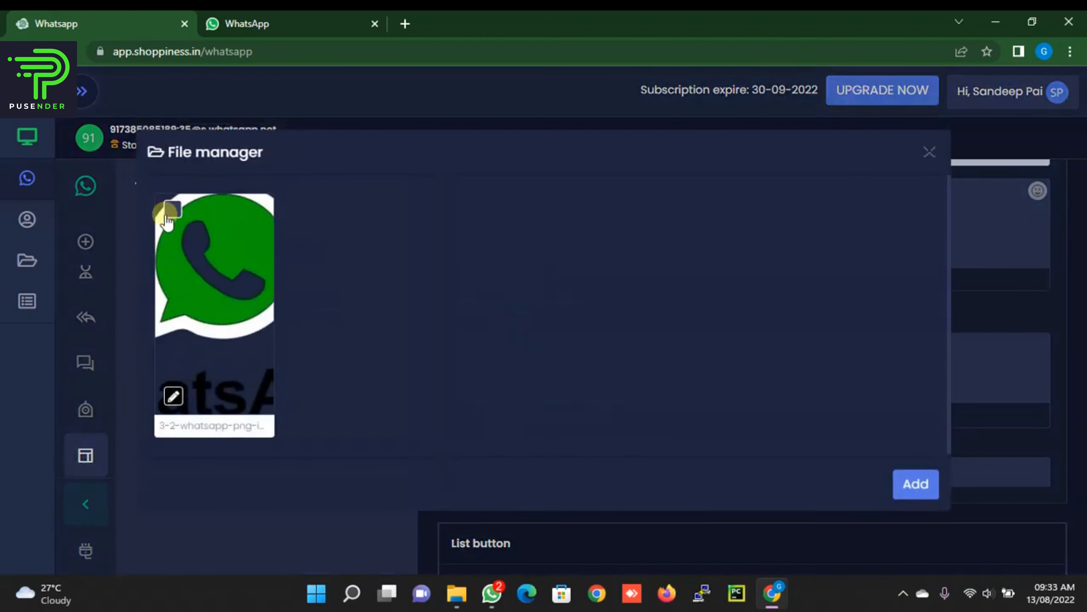
click(172, 209)
click(916, 484)
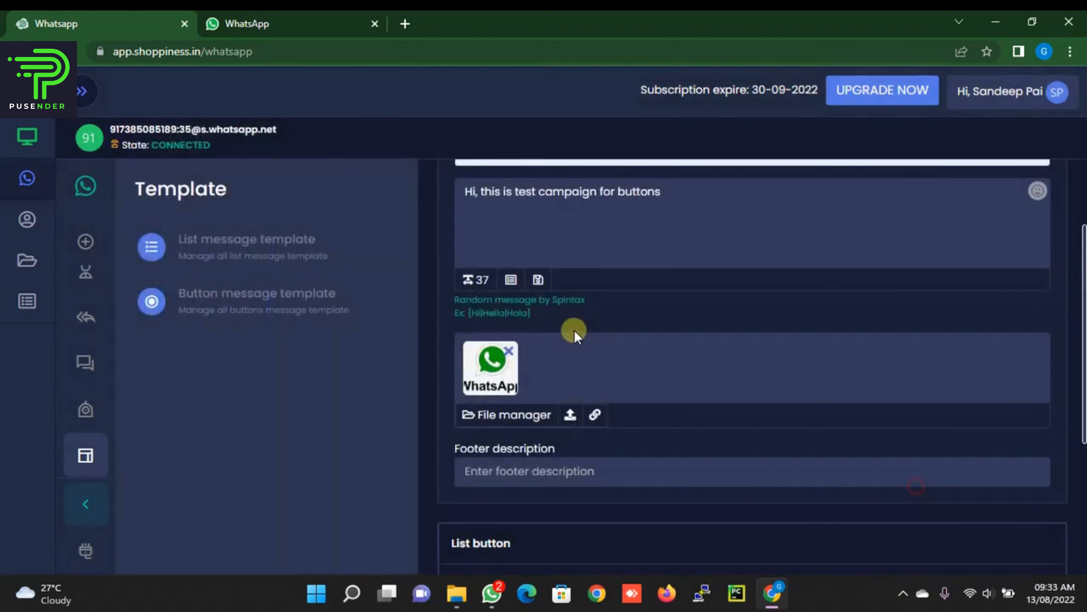
scroll(575, 335, down, 5)
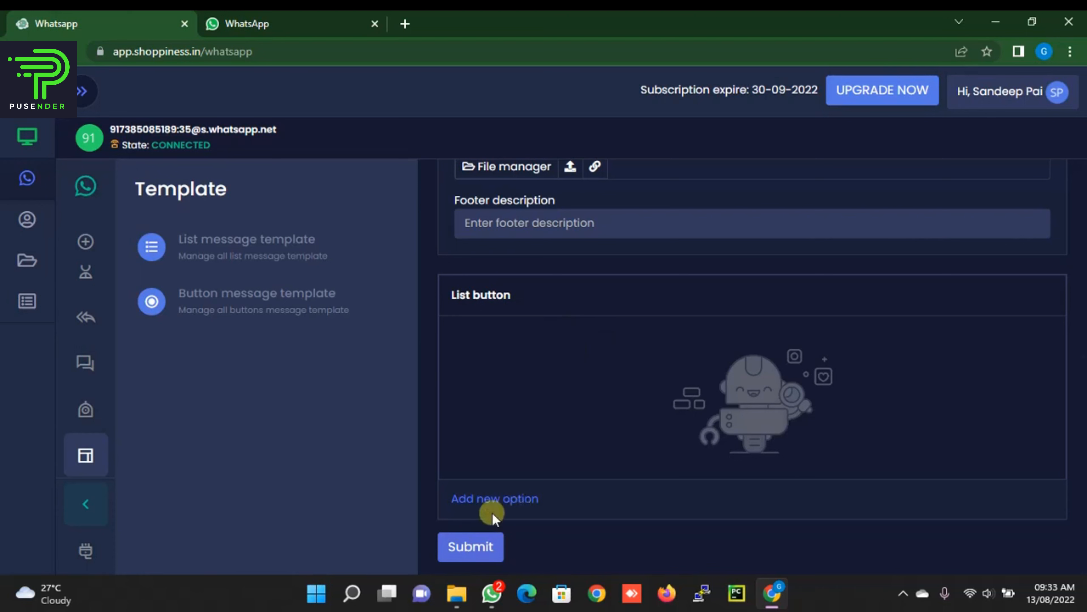
click(484, 506)
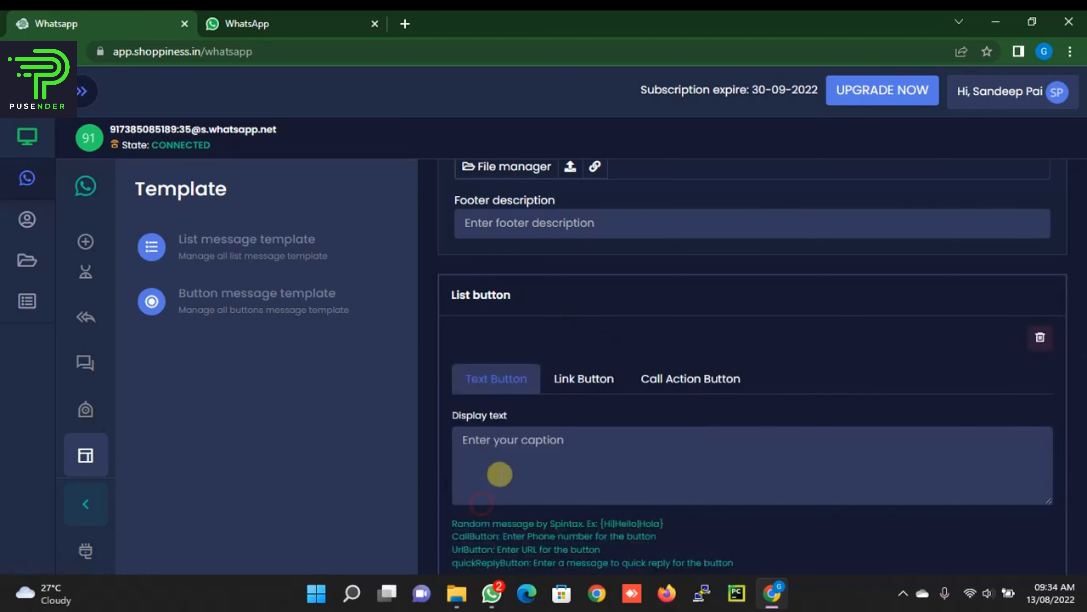
Step: Label the first button 'Yes' and preview the Link Button and Call Action Button types
click(516, 450)
text(Yes)
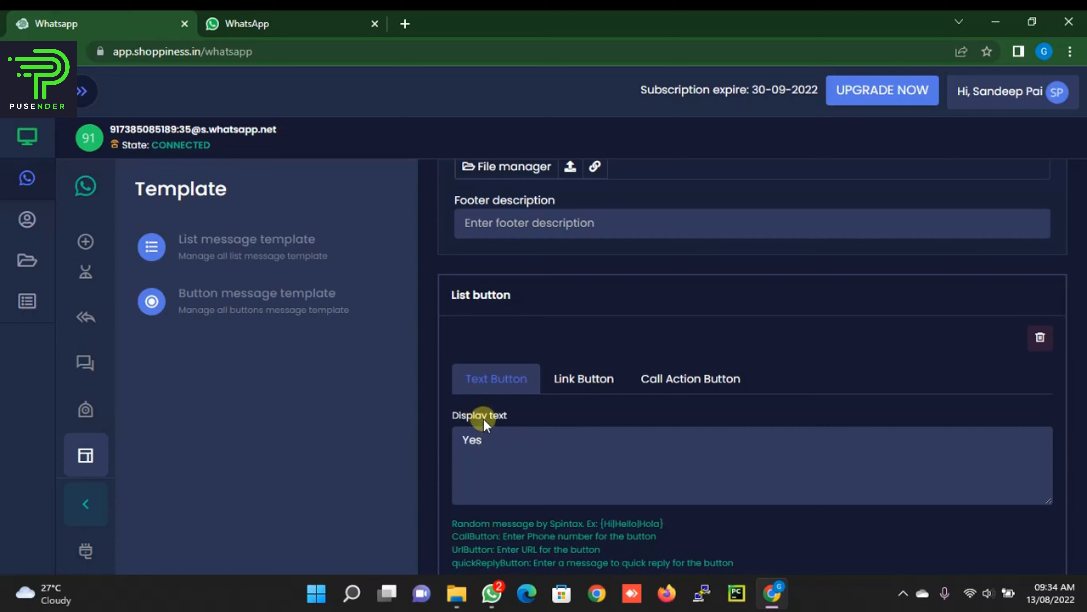
click(564, 377)
scroll(564, 375, down, 3)
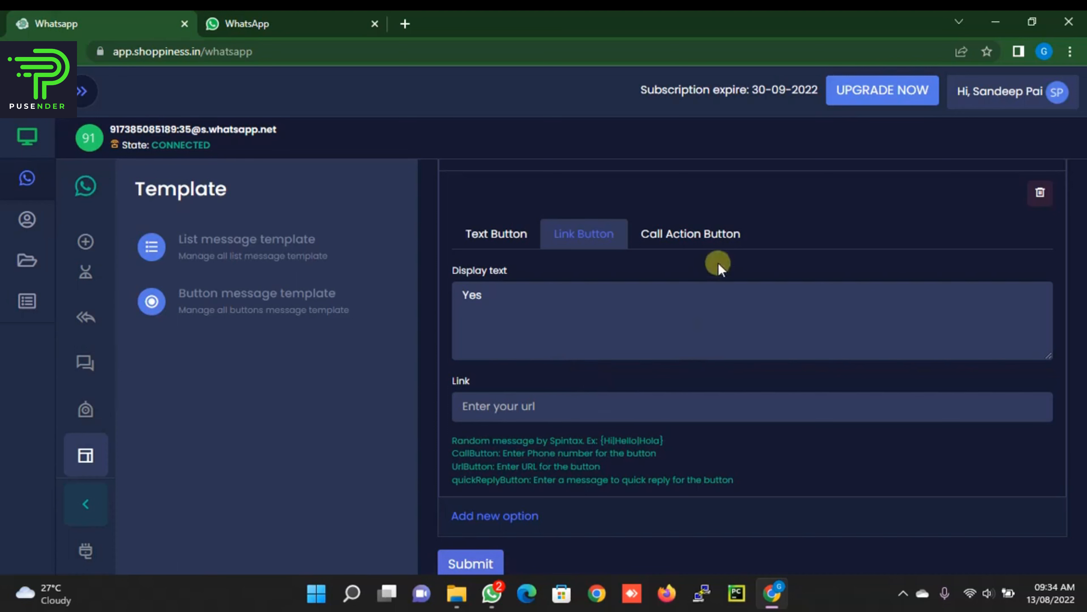
click(717, 240)
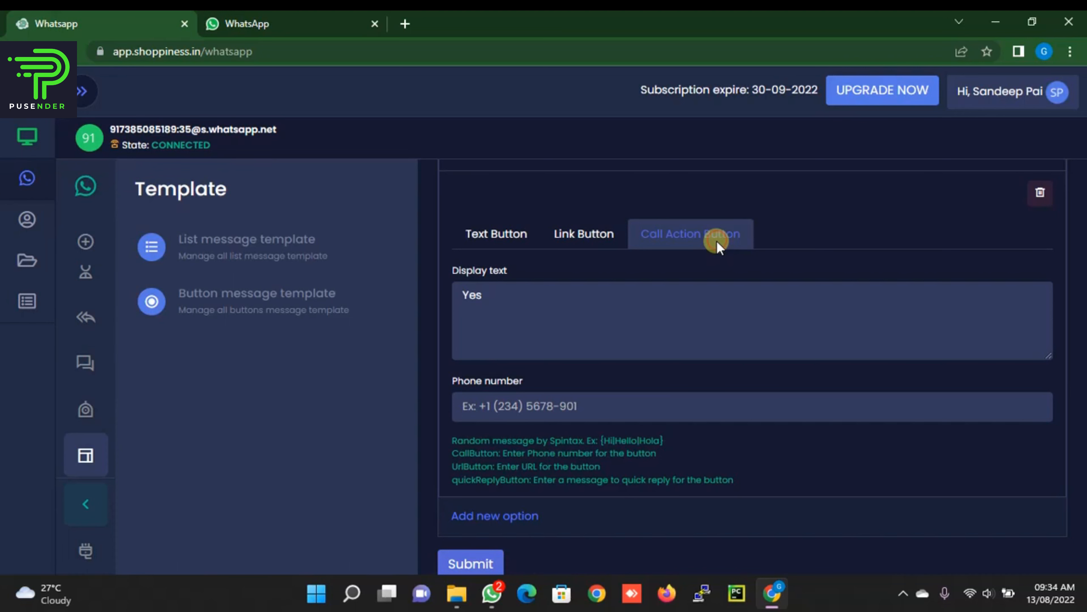
Step: Keep Yes as a Text Button and add a second option labelled 'Visit Website'
click(490, 232)
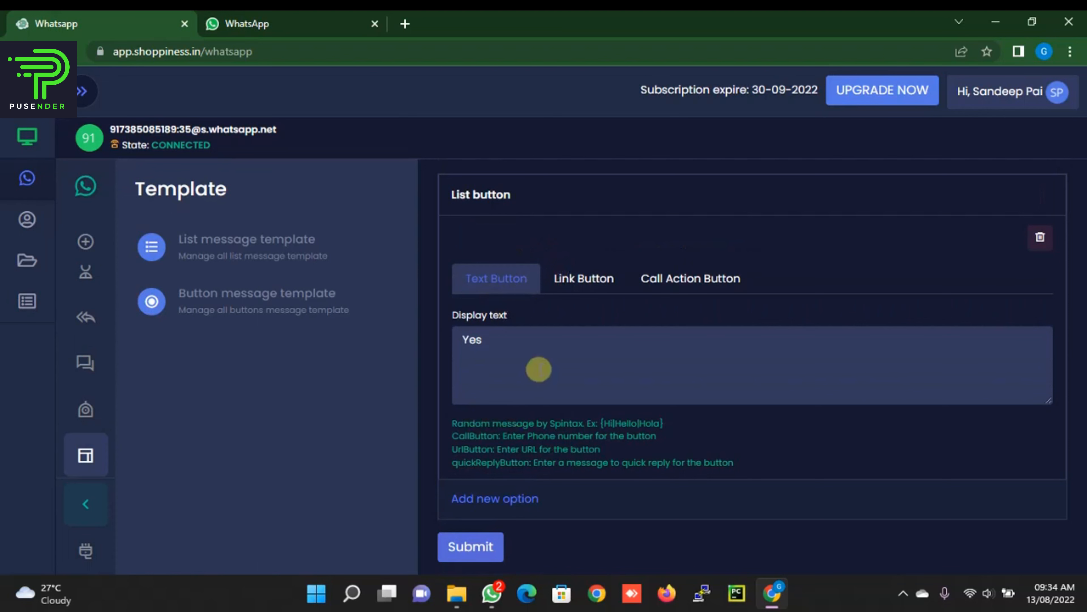
click(496, 499)
scroll(555, 424, down, 3)
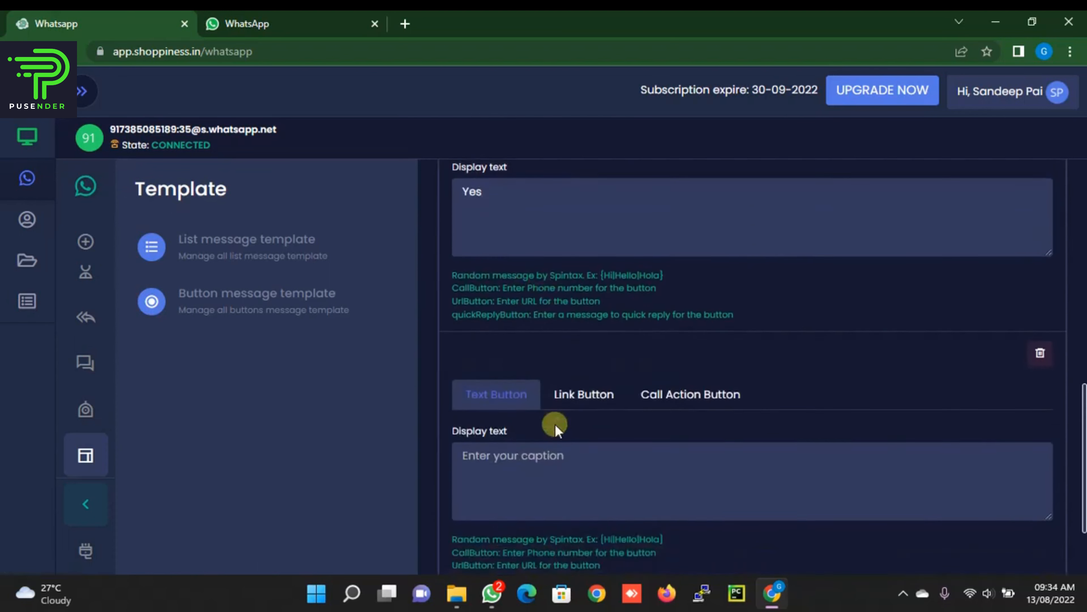
scroll(555, 424, down, 3)
click(543, 350)
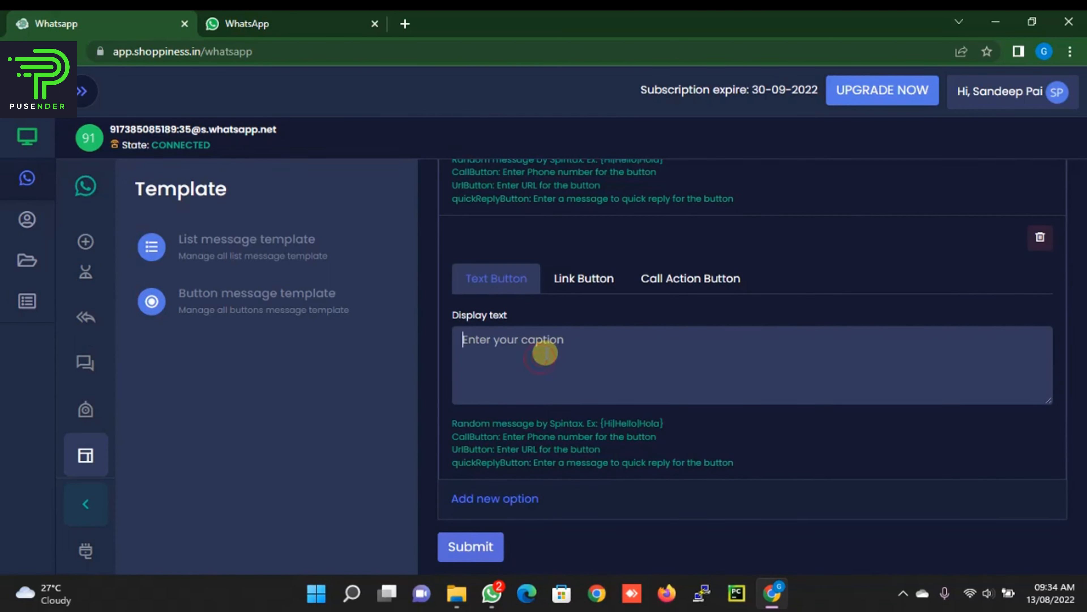
text(Visit )
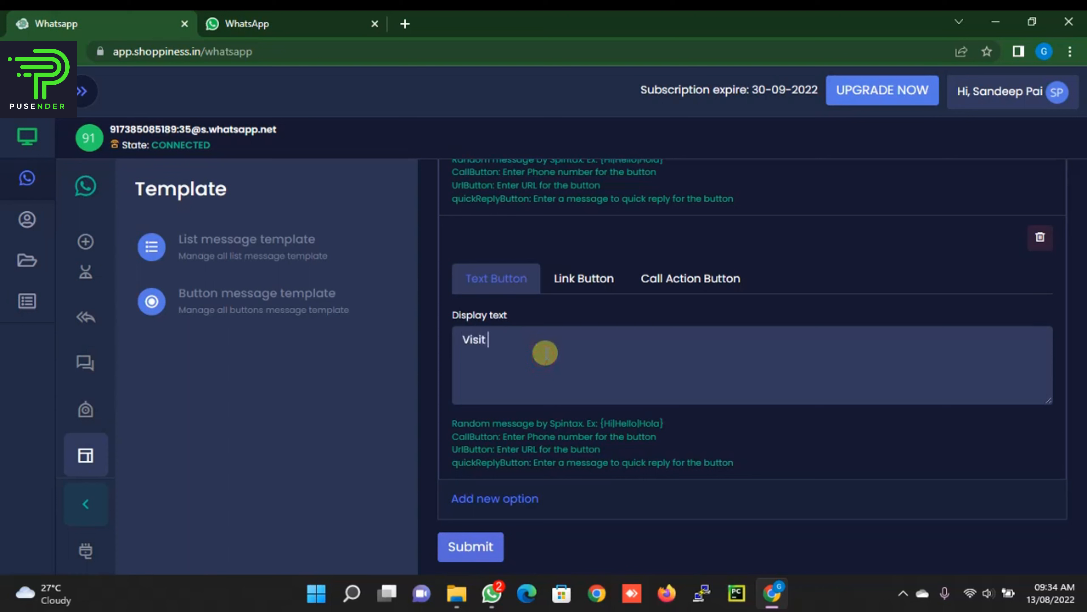
text(Website)
key(ctrl+a)
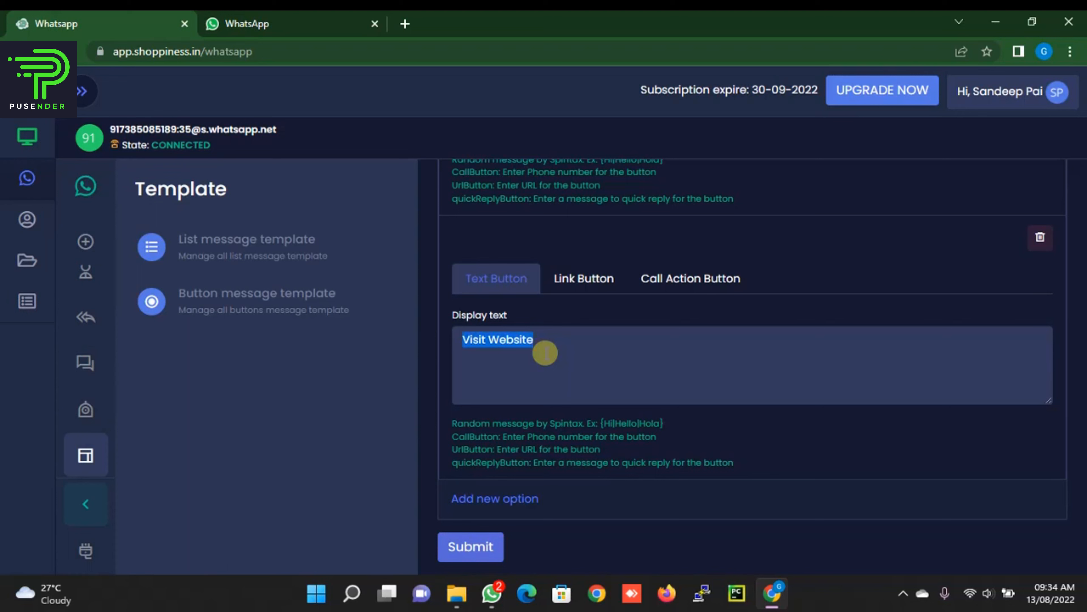
click(589, 274)
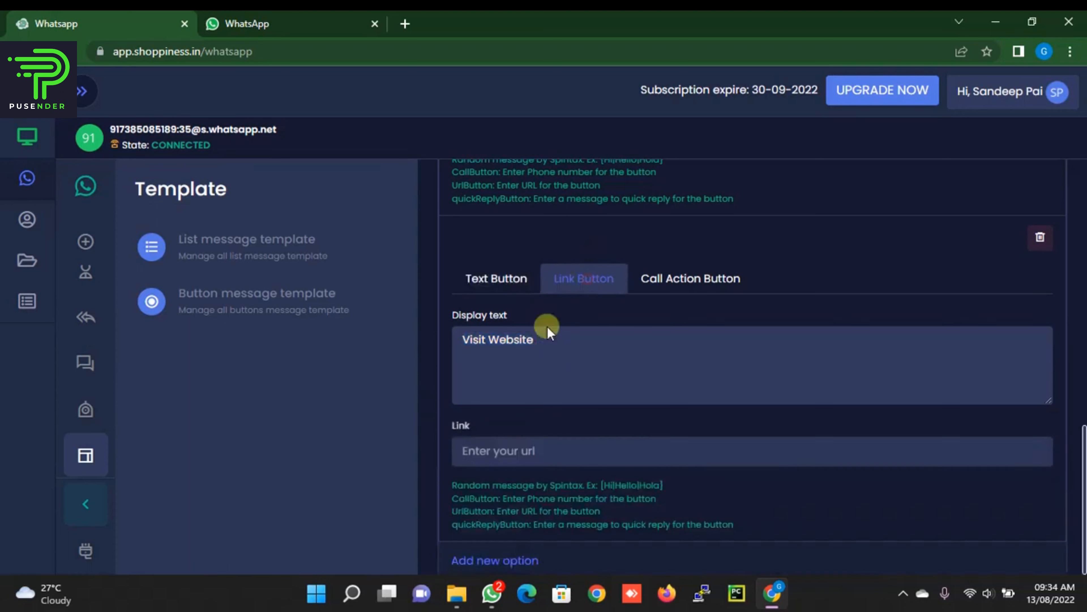
click(503, 452)
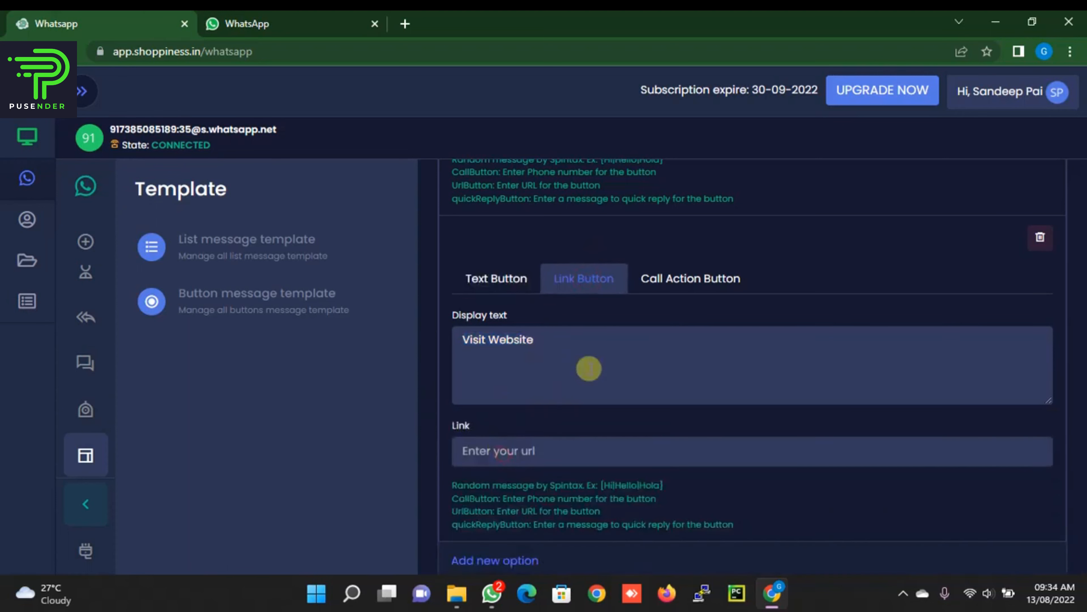
text(https://)
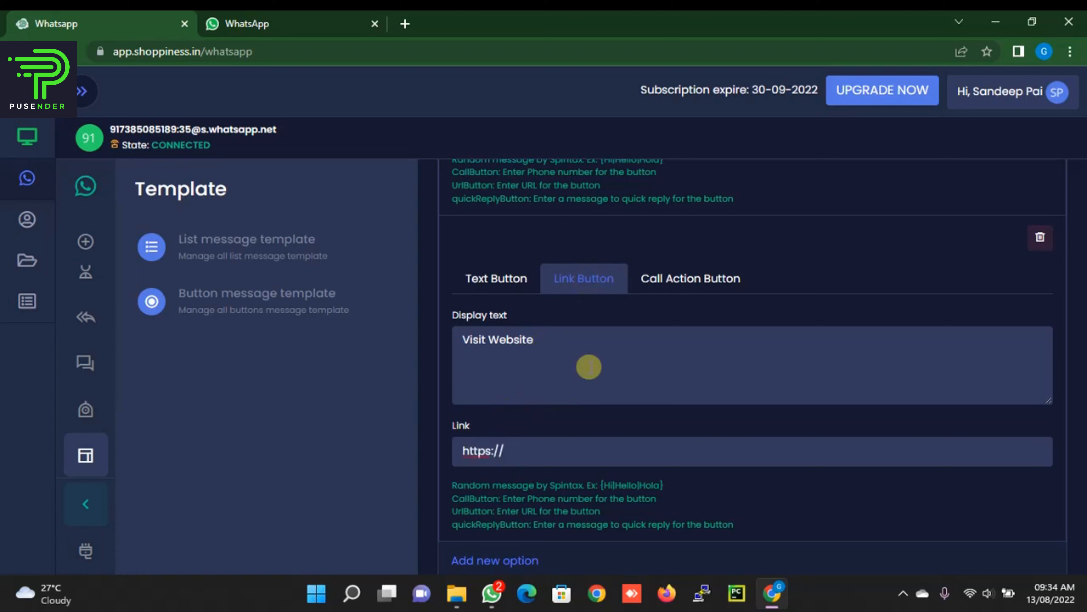
text(app.shoppiness.in/)
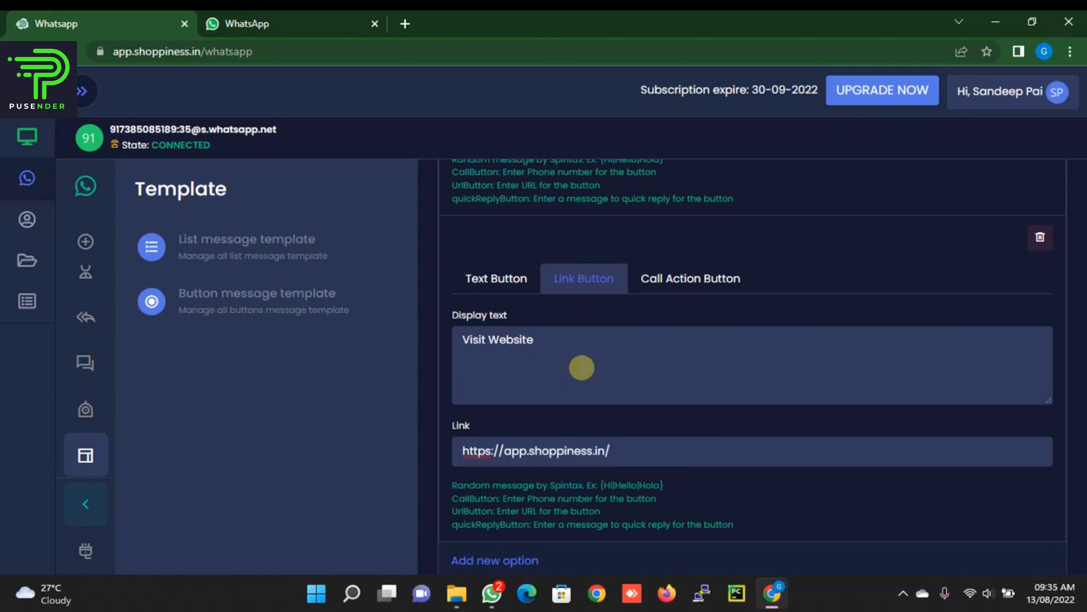
scroll(539, 359, down, 2)
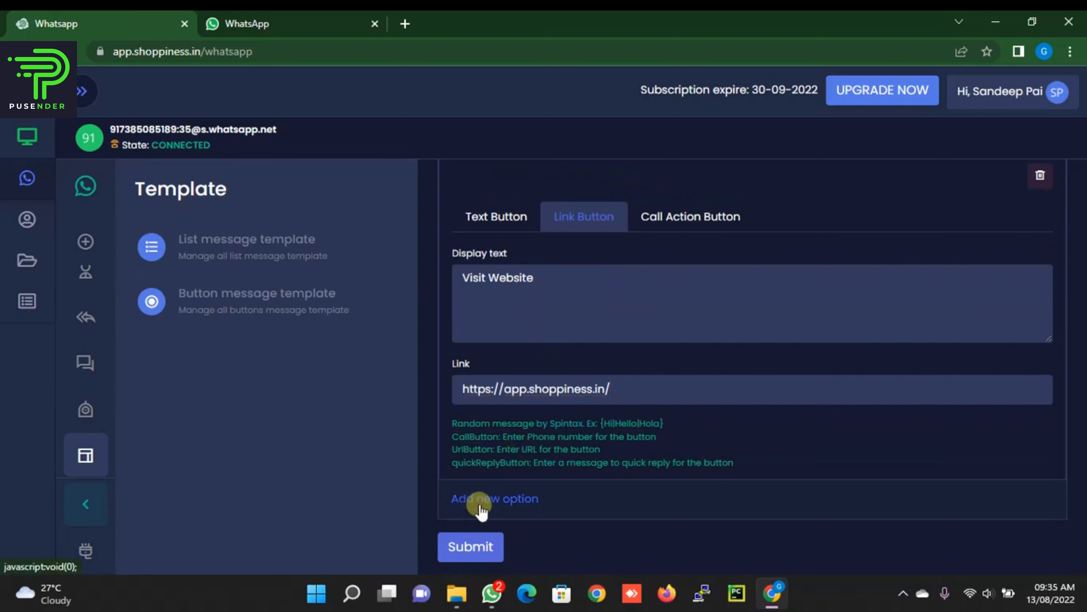
Step: Add a third 'Call Us' Call Action button with the business phone number and submit the template
click(474, 501)
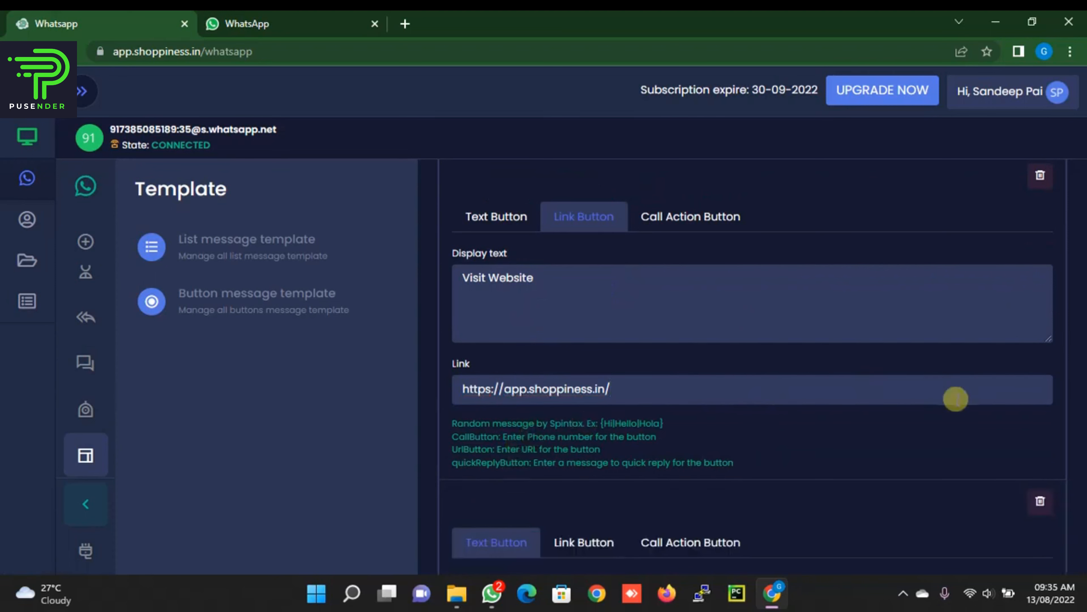
scroll(959, 396, down, 5)
click(694, 320)
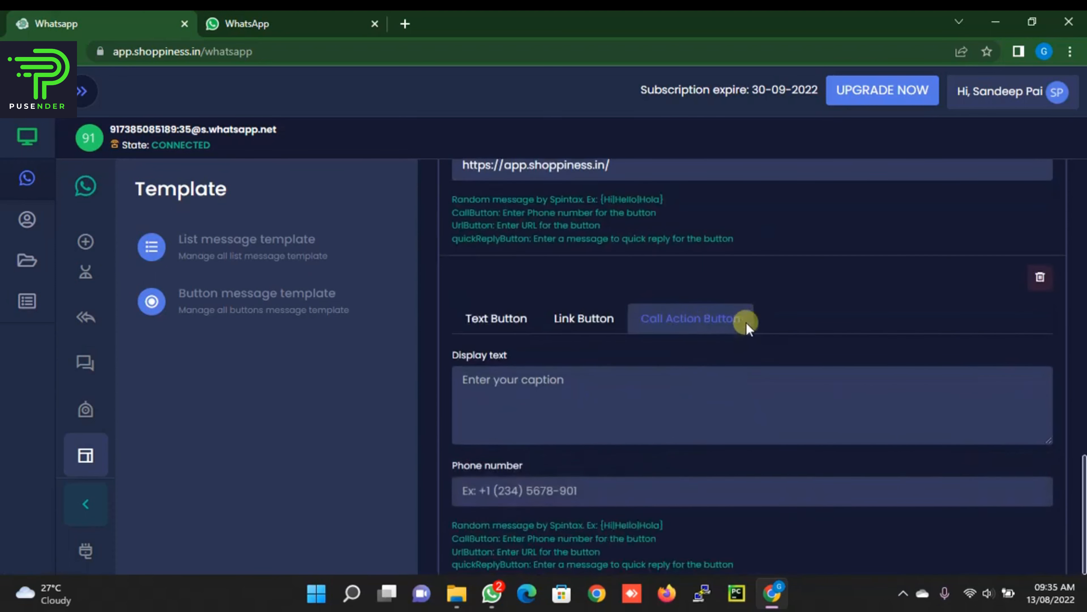
click(635, 386)
text(Call Us)
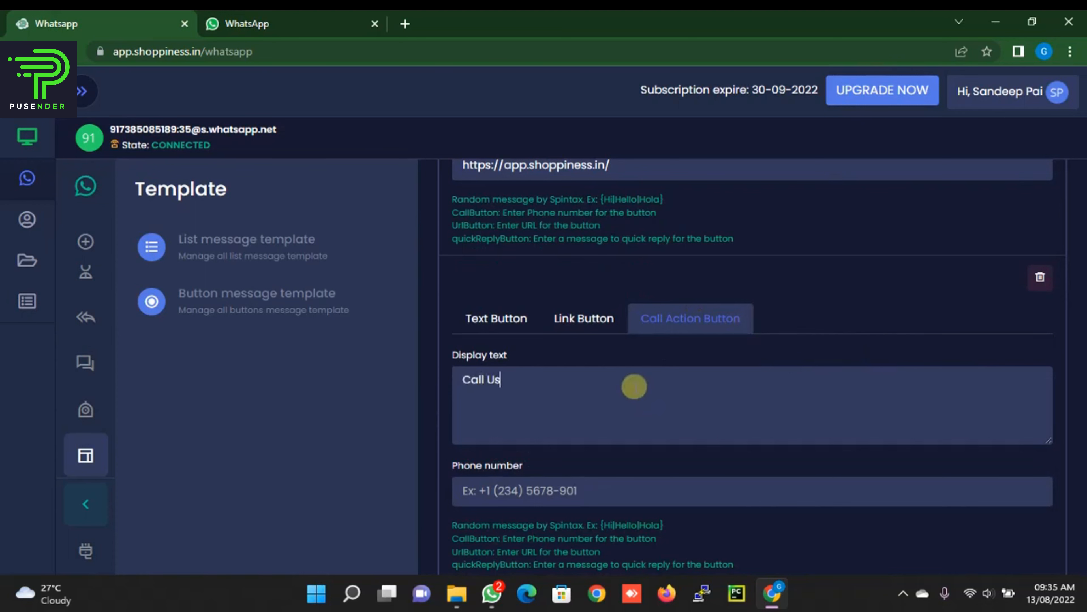
scroll(634, 387, down, 2)
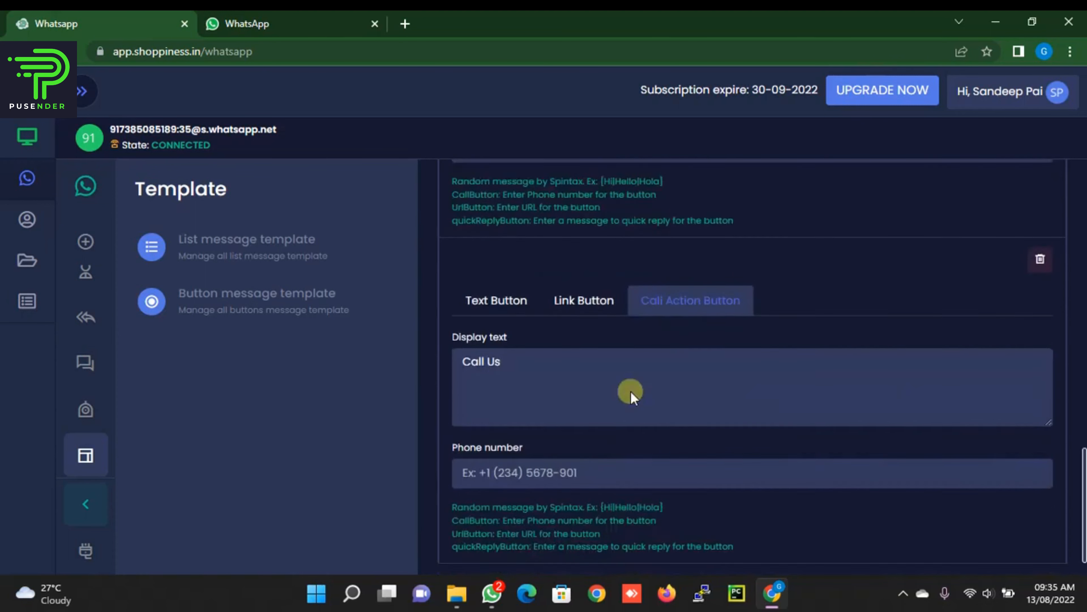
click(573, 426)
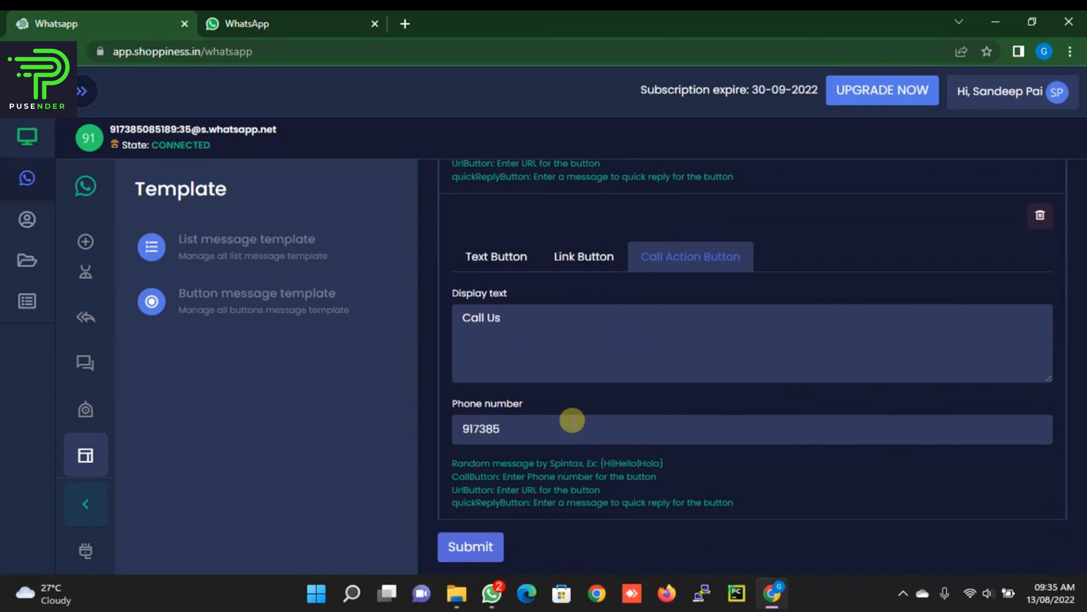
click(483, 547)
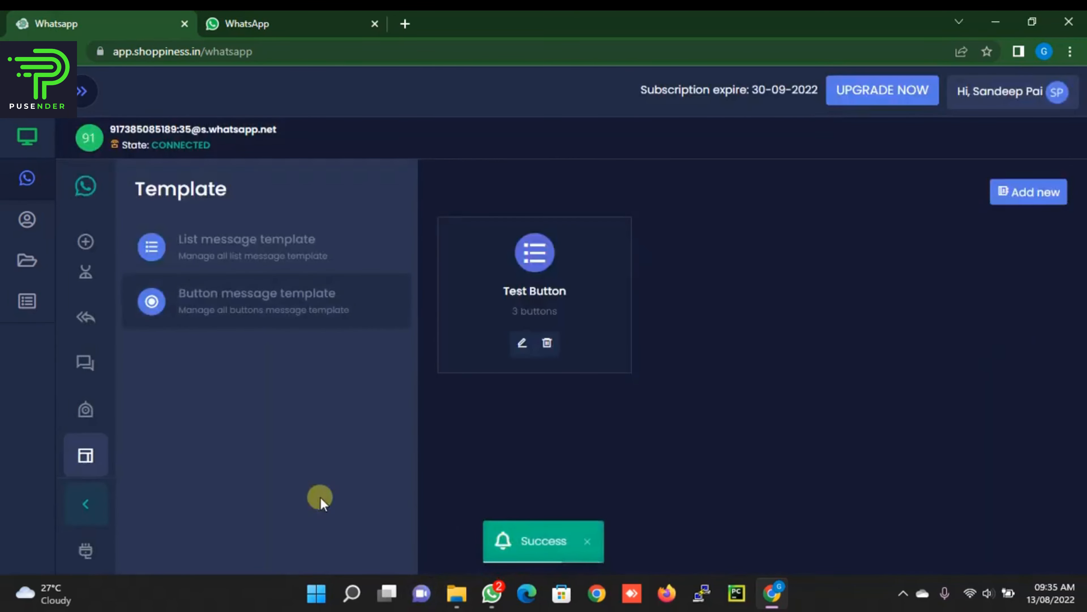
Step: Create a bulk campaign named Test Button Contacts targeting the Test Button contact group
click(92, 364)
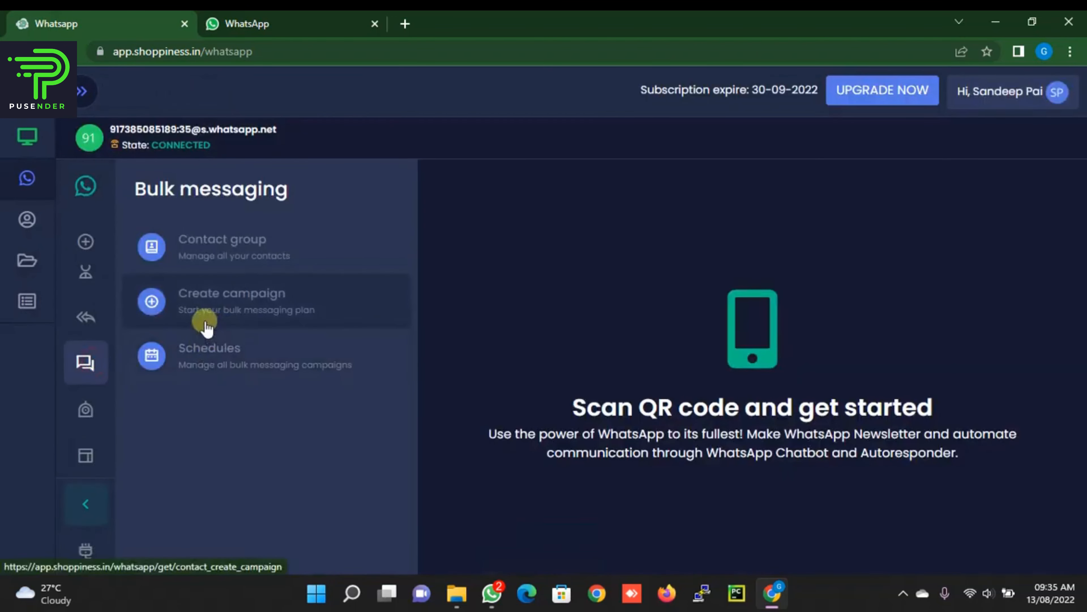
click(217, 307)
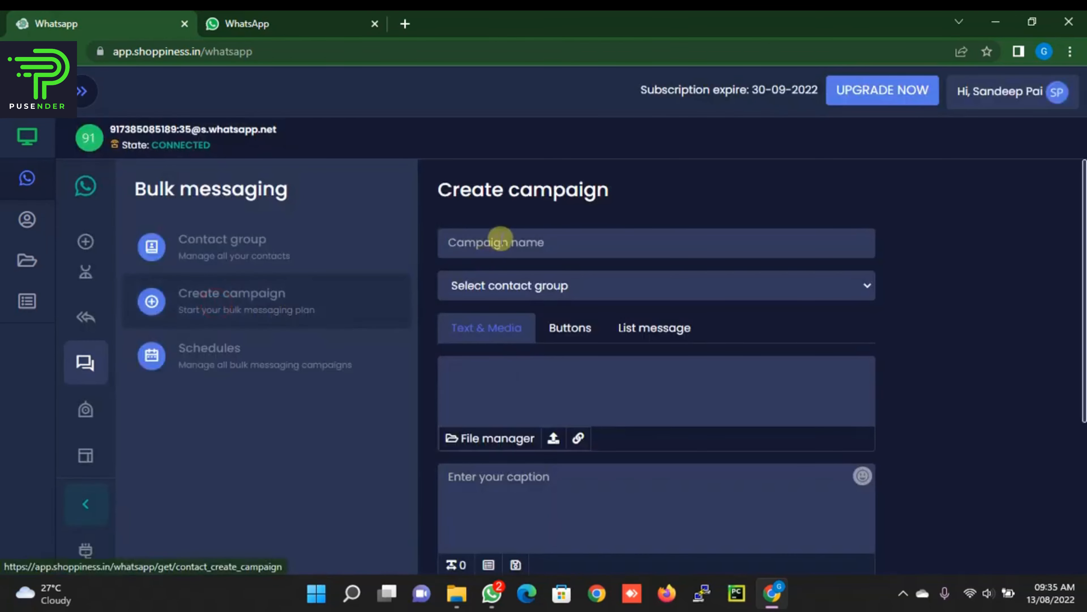
click(500, 238)
click(540, 334)
click(533, 295)
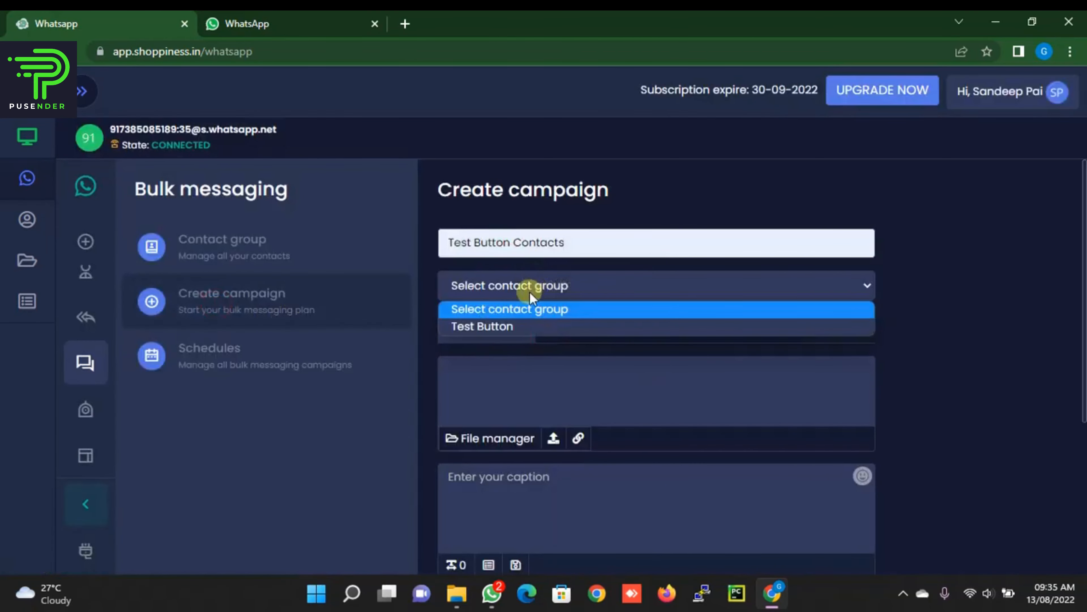
click(516, 322)
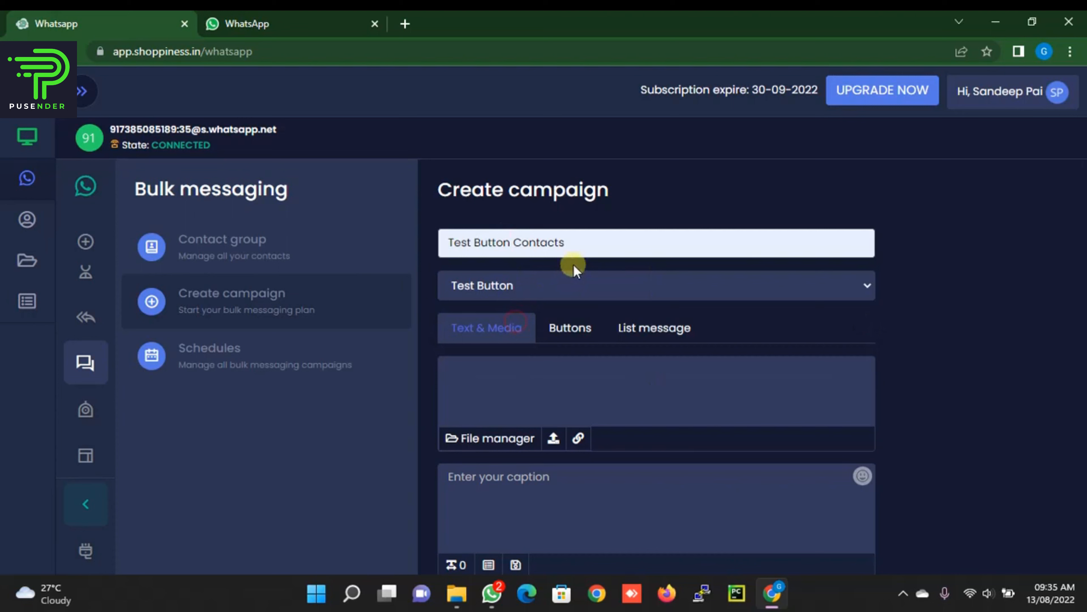
Step: Use the Test Button button template, set both intervals to 5 seconds, and schedule it
click(563, 330)
scroll(577, 302, down, 1)
click(461, 346)
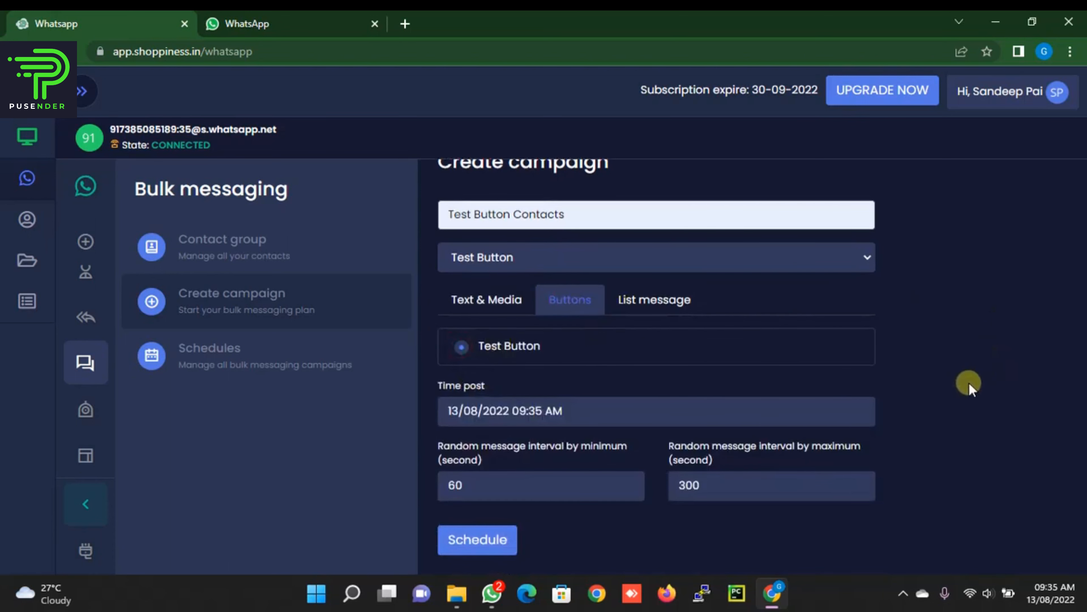
double_click(458, 484)
text(5)
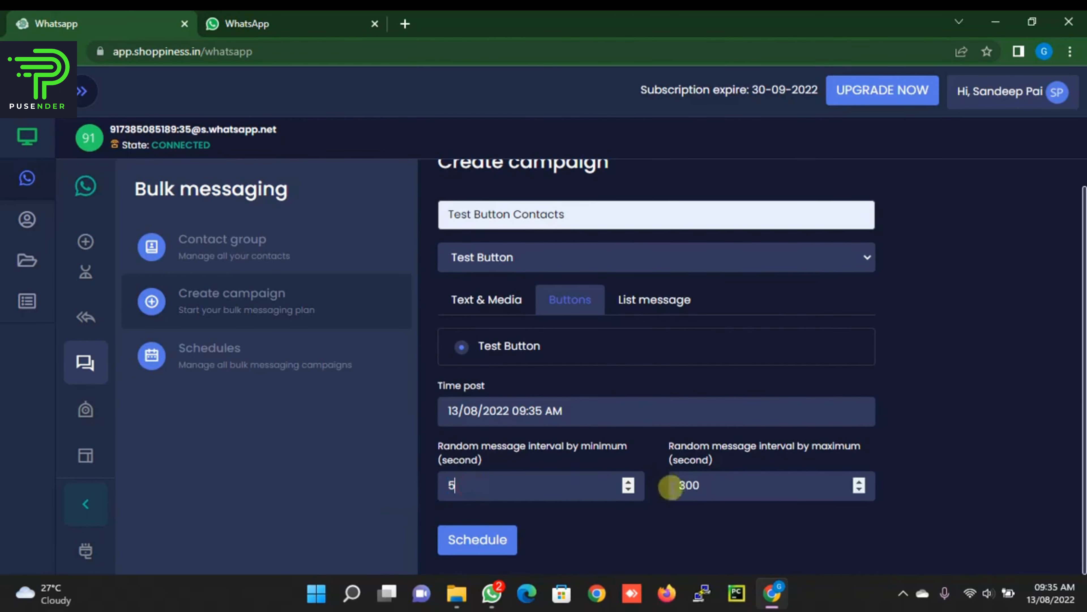
double_click(711, 486)
text(5)
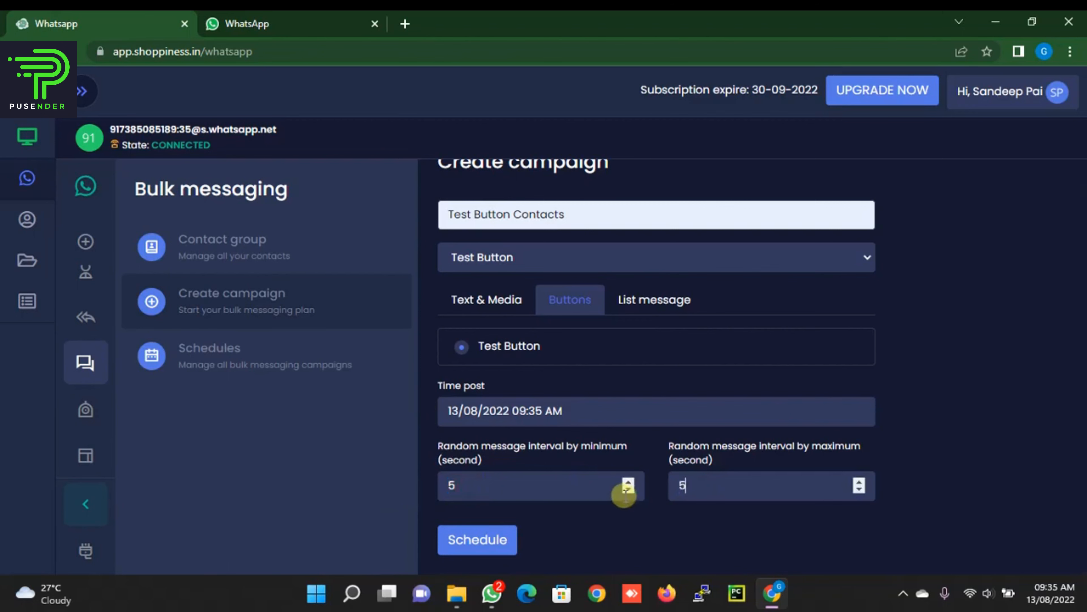
click(468, 539)
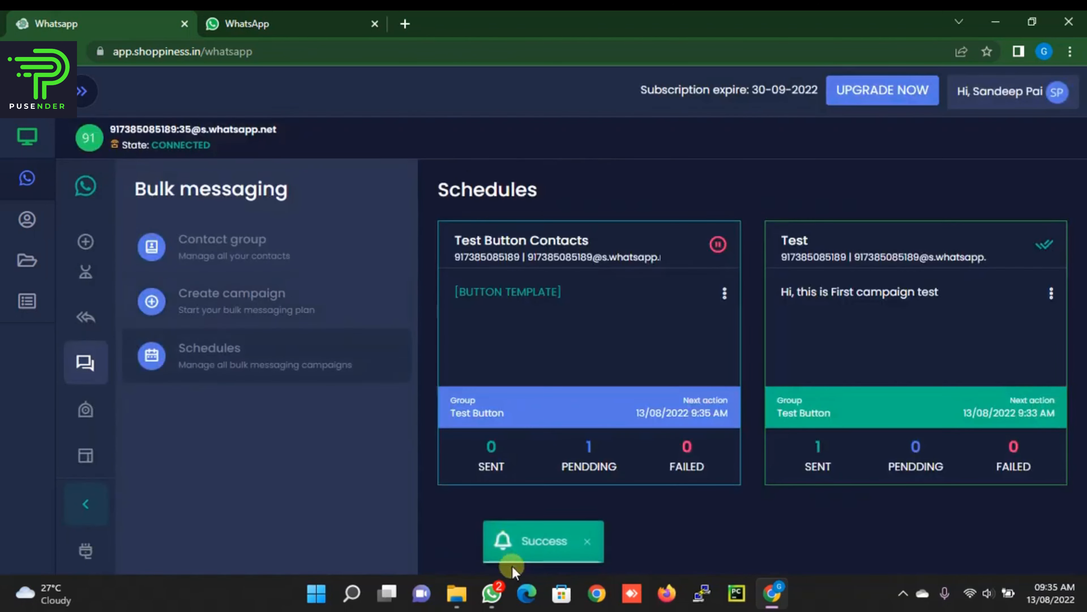
Step: In the WhatsApp chat, reply Yes, then try Visit Website (cancel) and Call Us (dismiss notice)
click(279, 22)
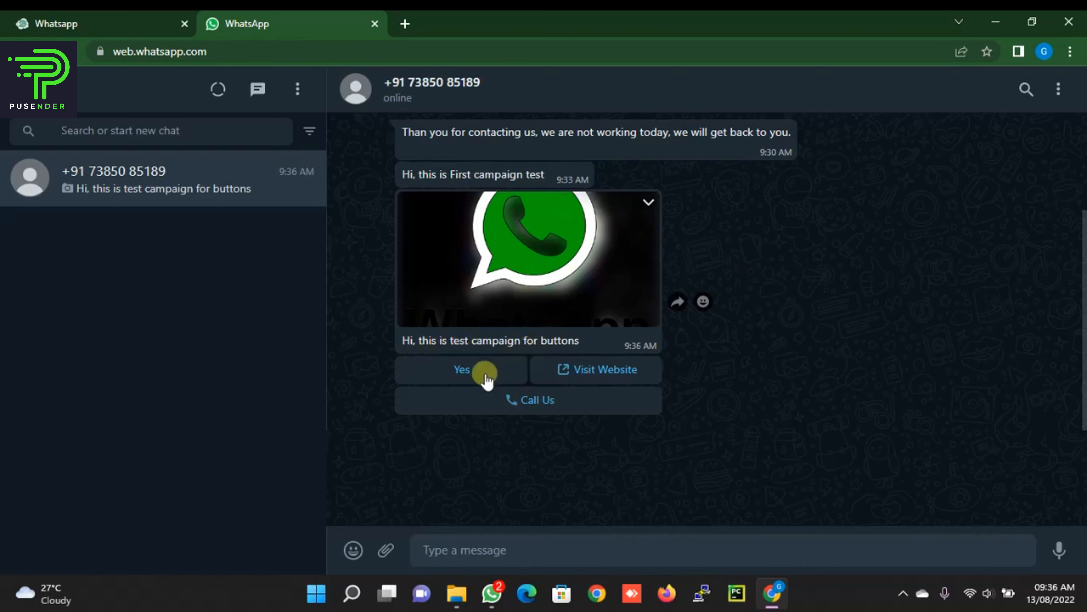
click(471, 371)
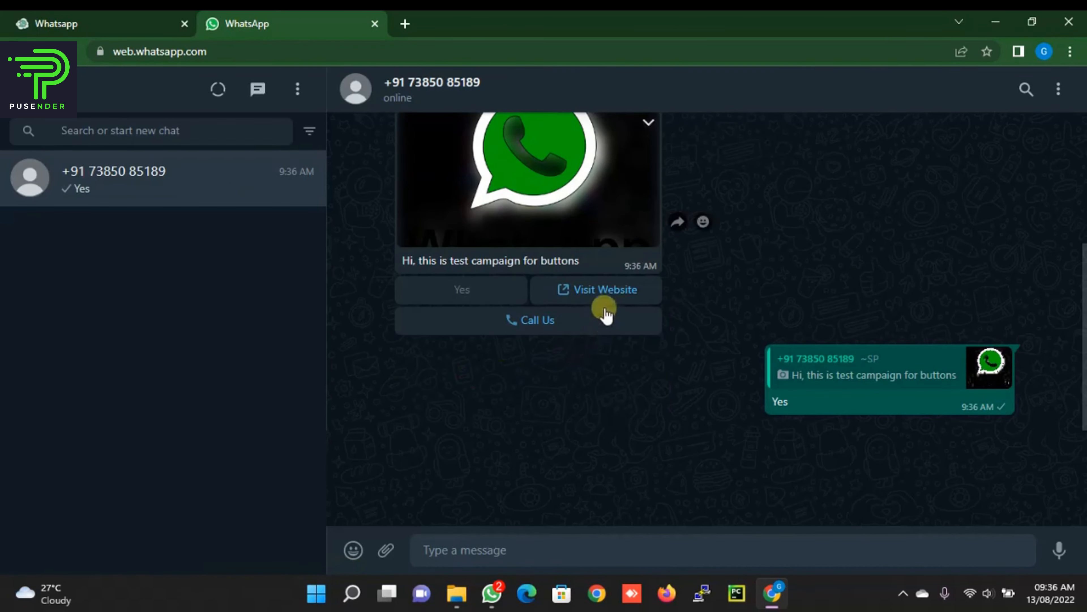
click(604, 290)
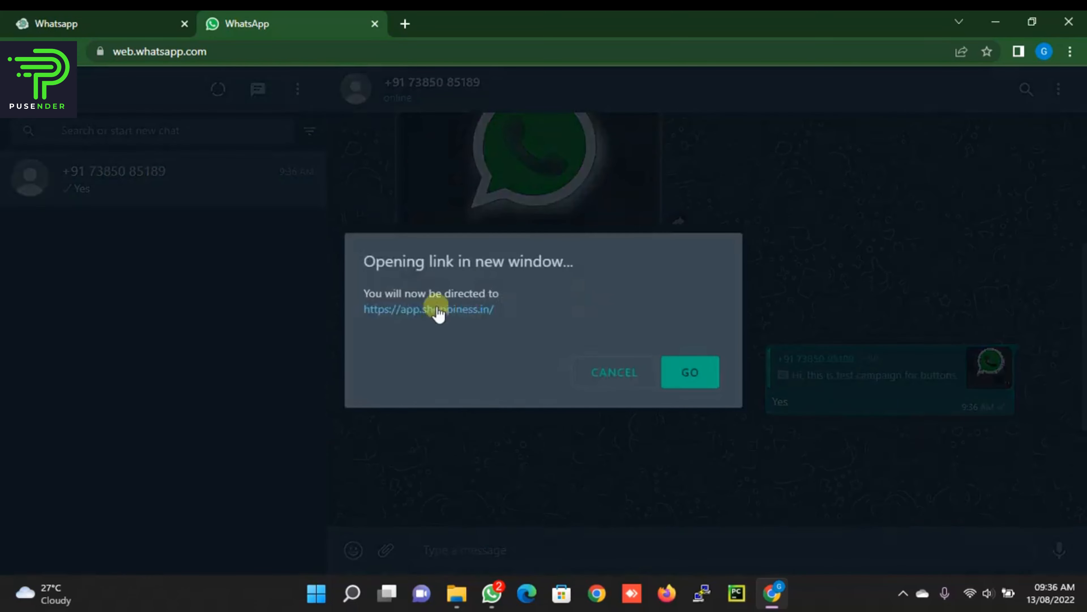
click(616, 371)
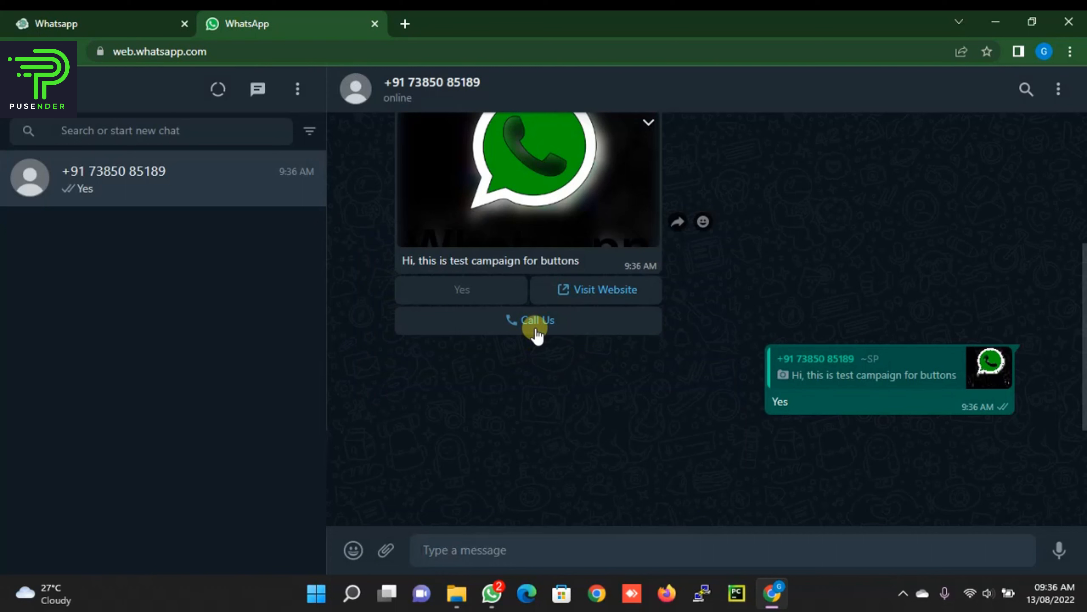
click(535, 332)
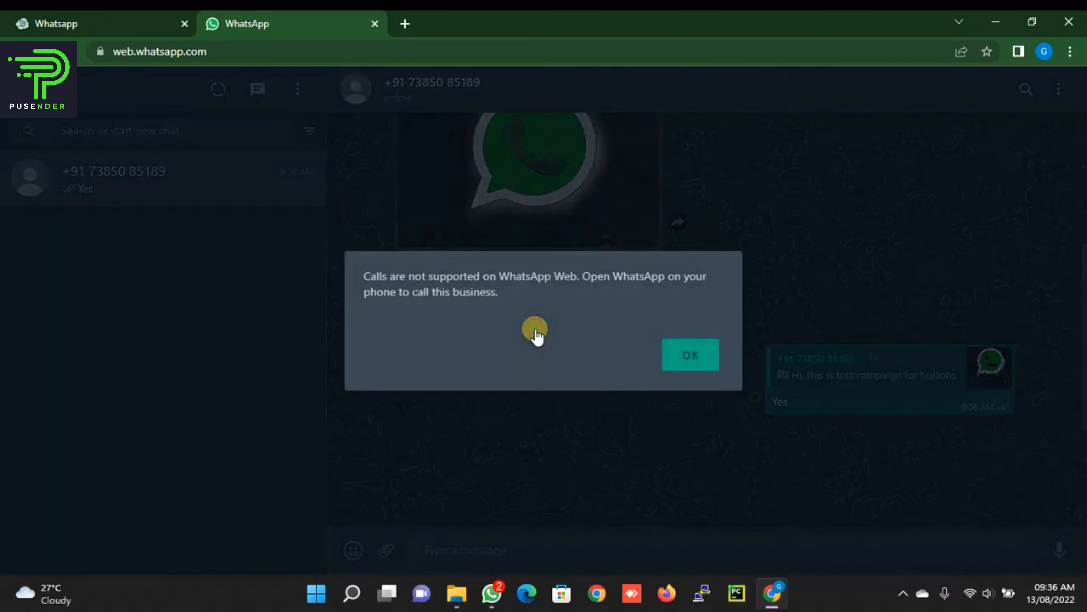
click(691, 353)
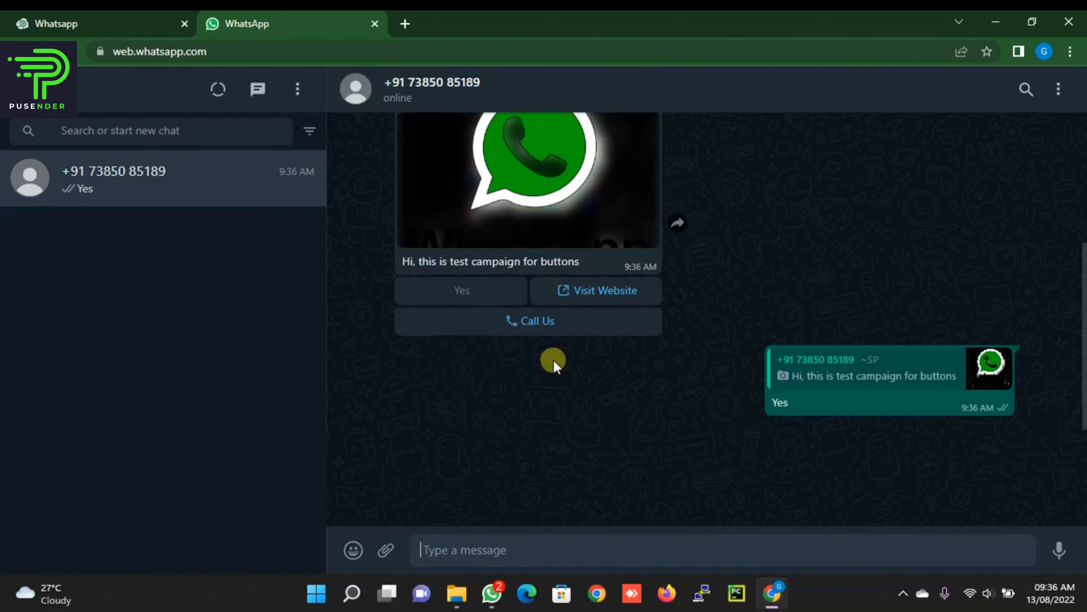
Step: Back in Shoppiness, add a new list message template and pick 'Test' as its name
click(105, 17)
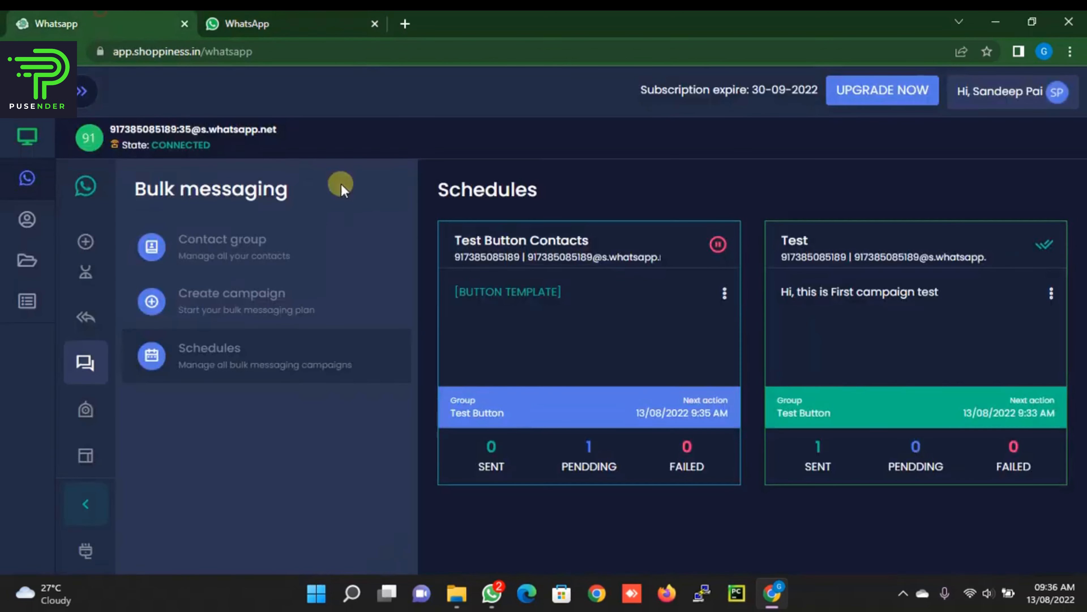
mouse_move(30, 441)
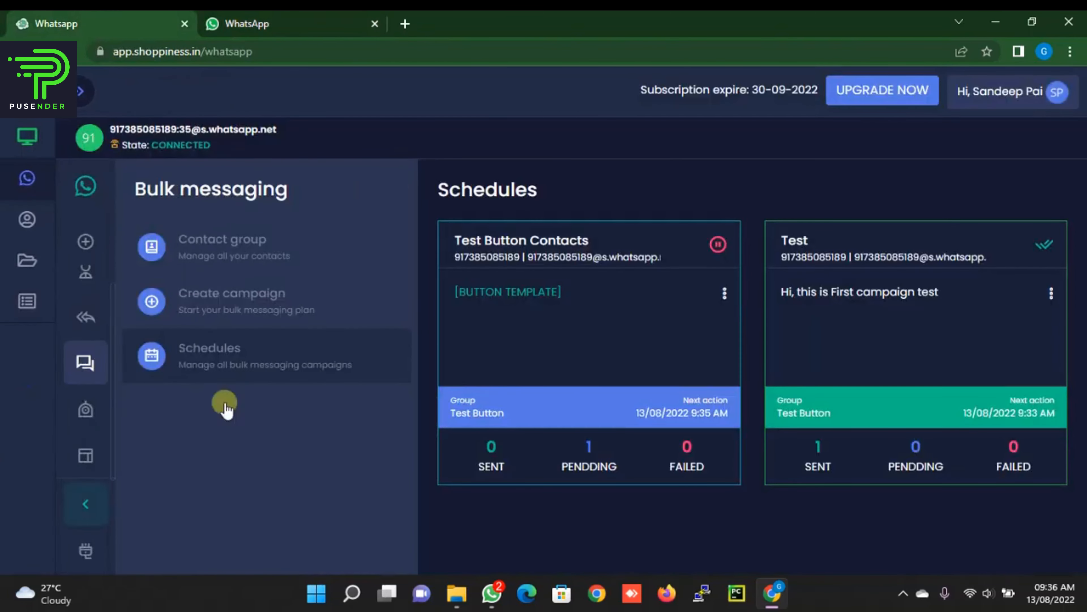
click(84, 454)
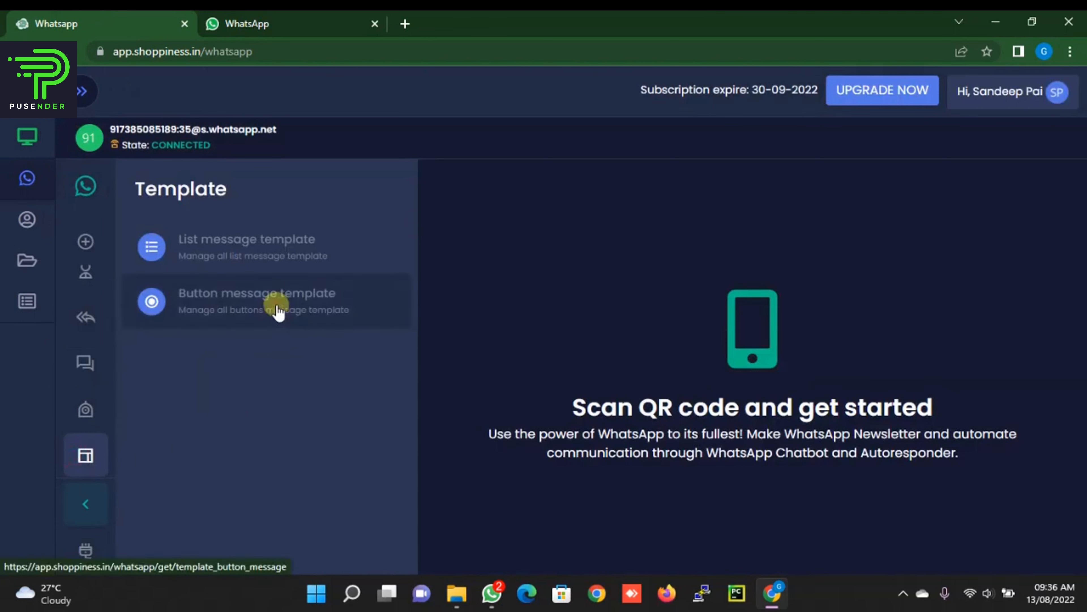
click(266, 245)
click(754, 417)
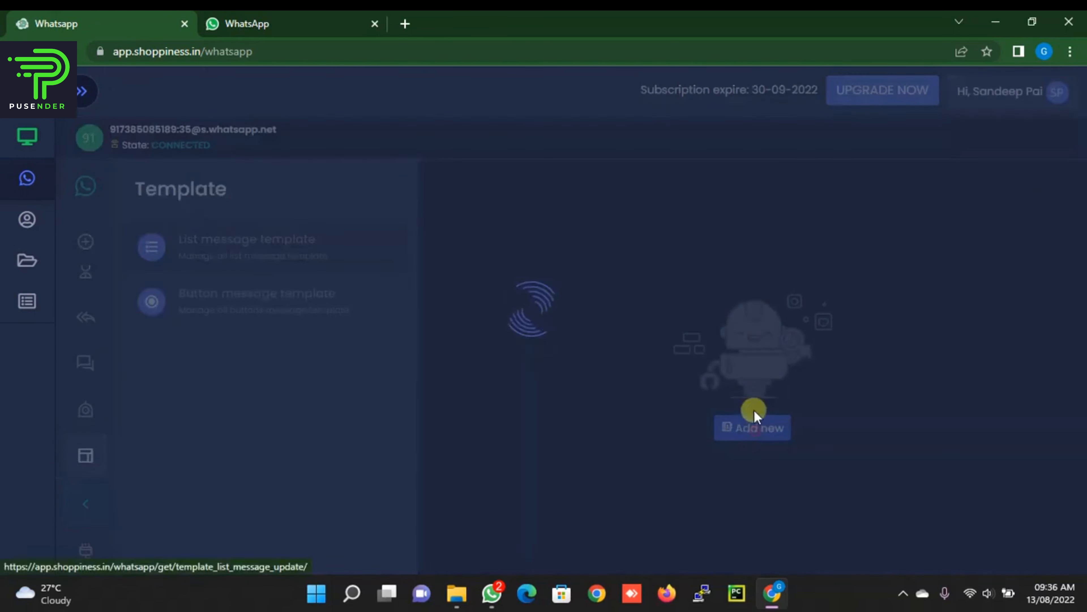
click(608, 272)
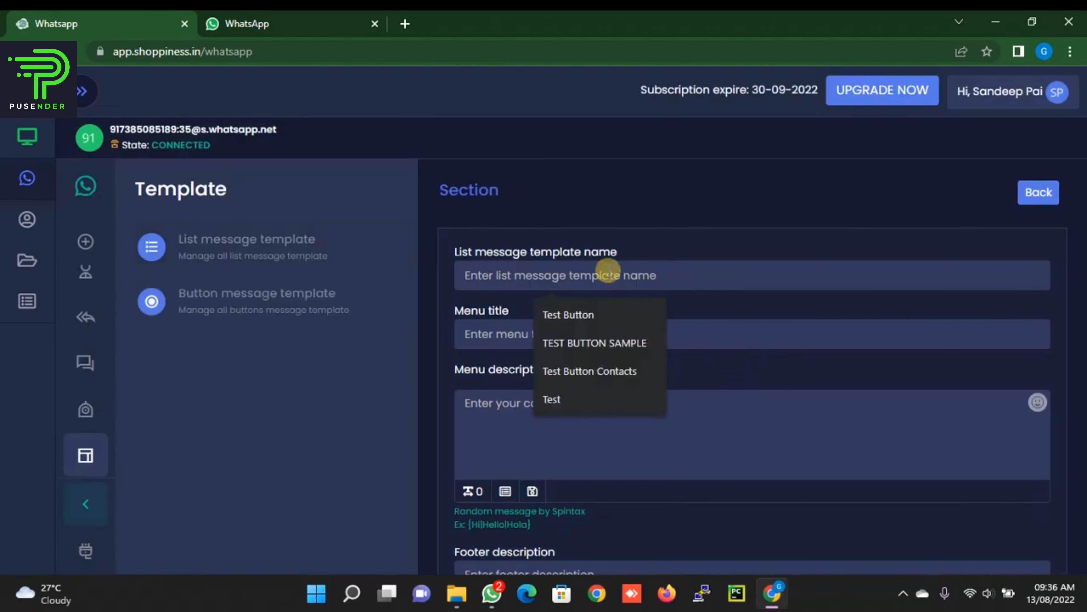
click(562, 402)
click(552, 334)
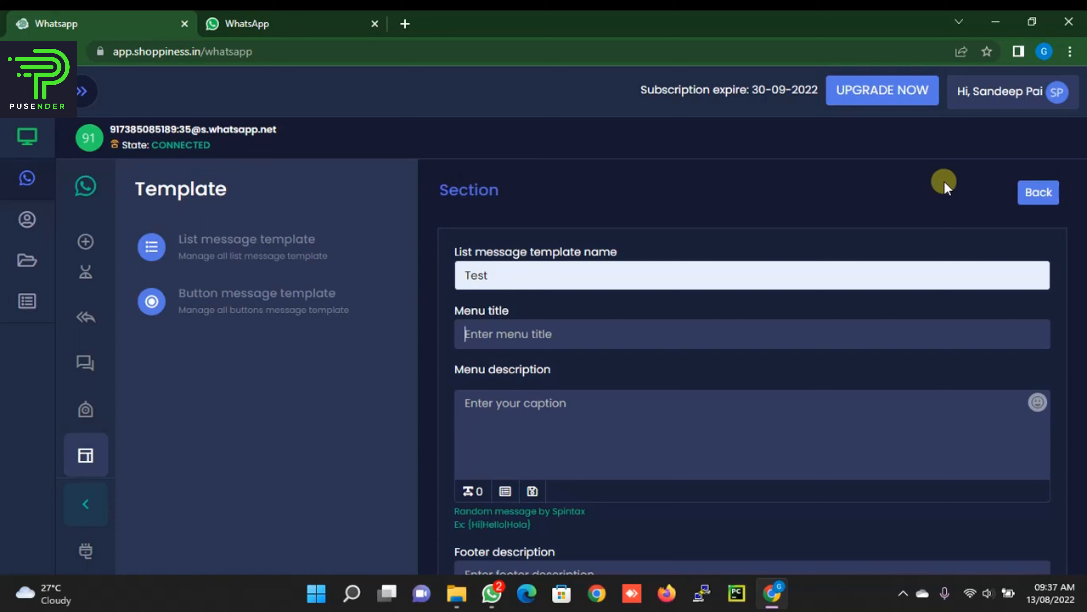
Step: Set menu title 'Web Development Firm' and description 'Hello, We are software development firm…'
text(Web Development Fi)
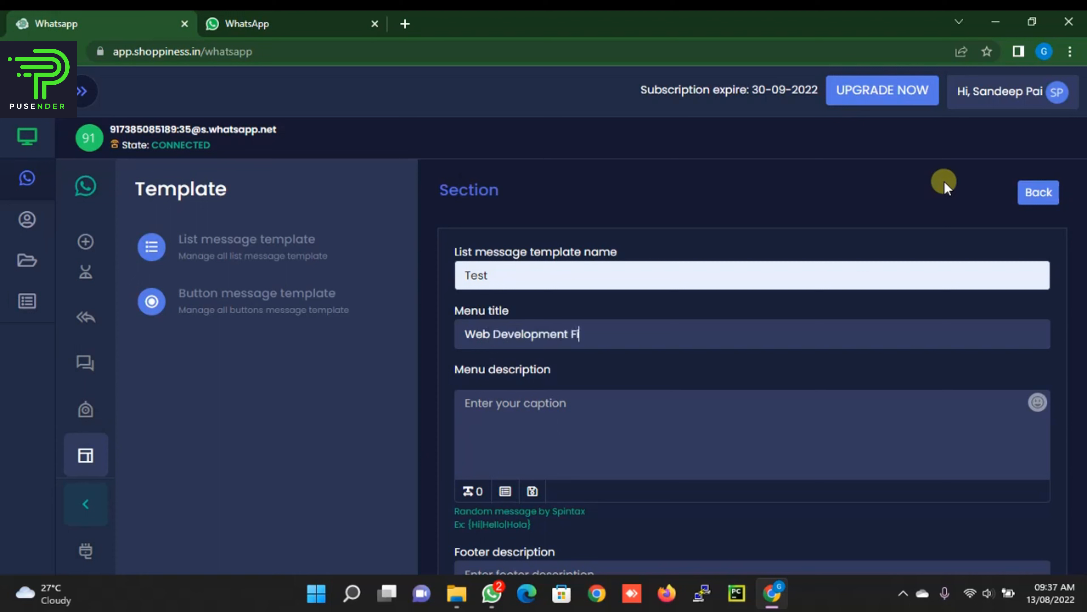
text(rm)
key(Tab)
text(Hello,)
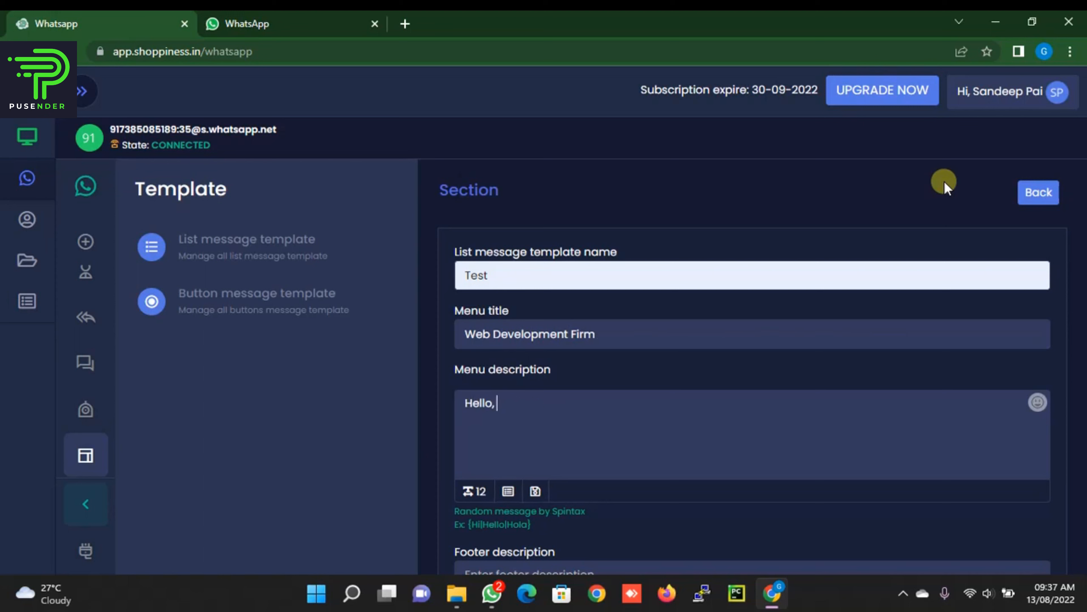
text( We are software develop)
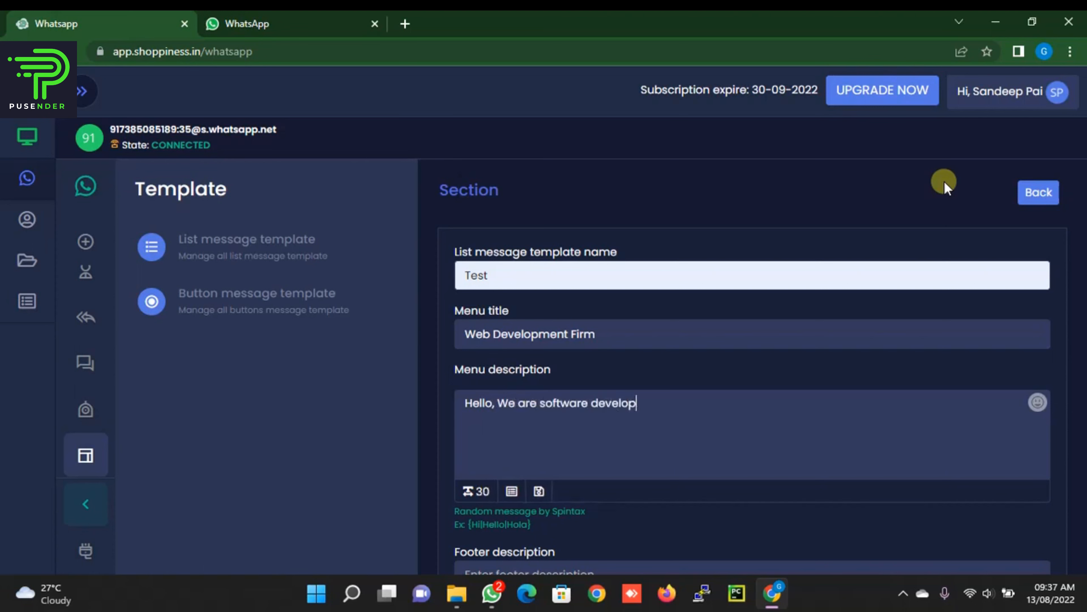
text(ment firm)
text(from mumbai, please select your interest)
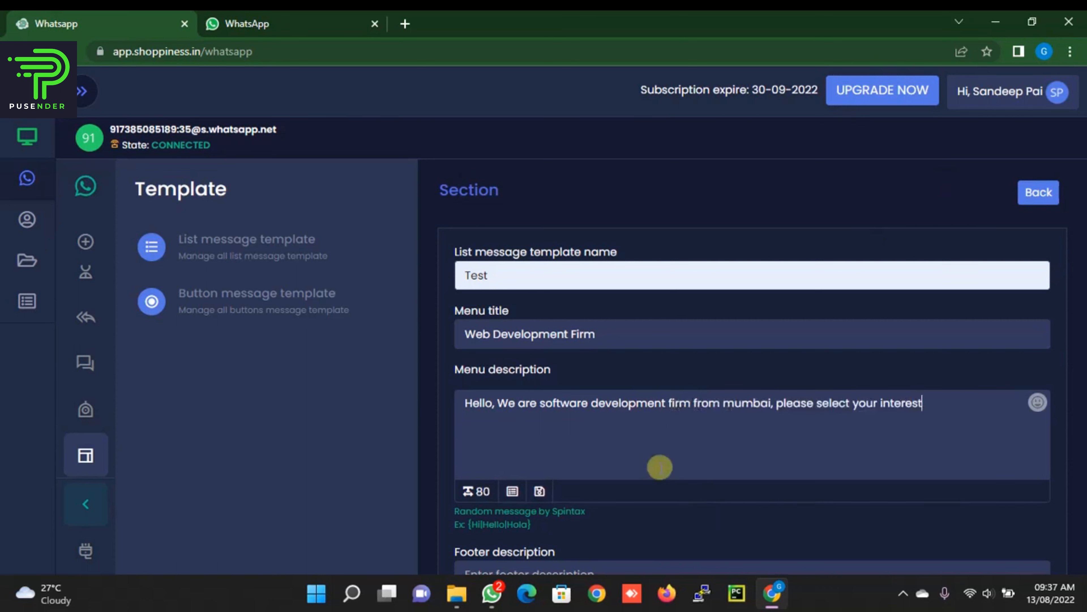
Step: Set the list's button text to SERVICES
scroll(658, 467, down, 3)
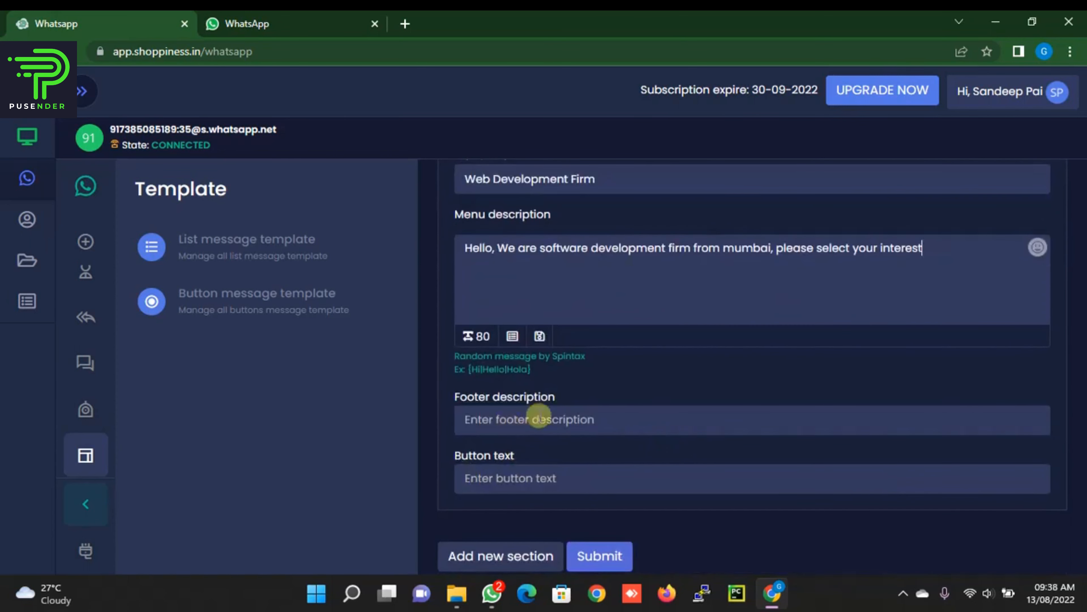
scroll(604, 397, down, 1)
click(546, 460)
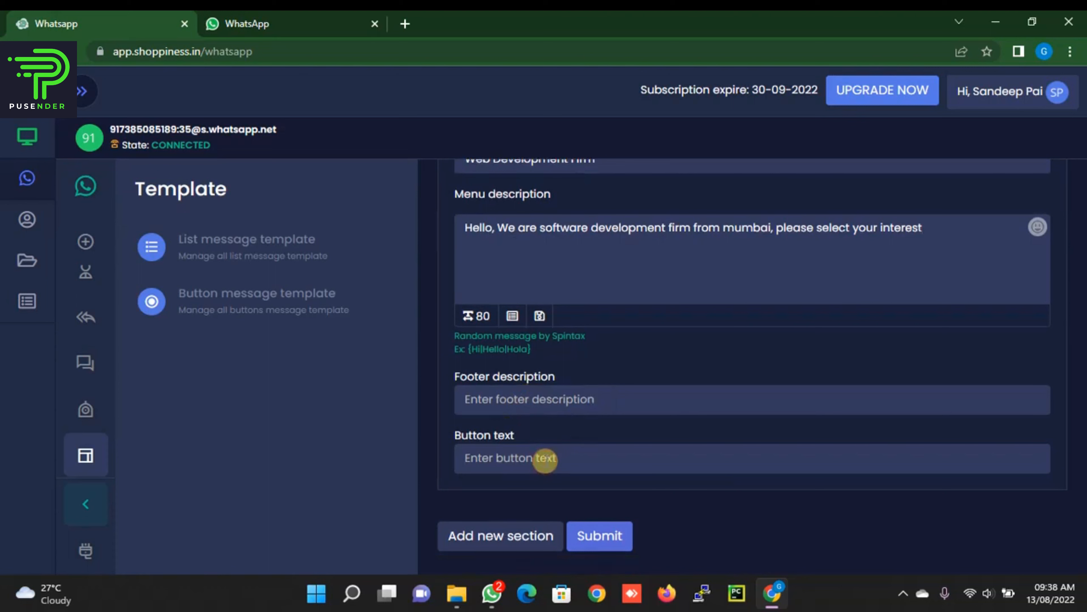
text(SERVICE)
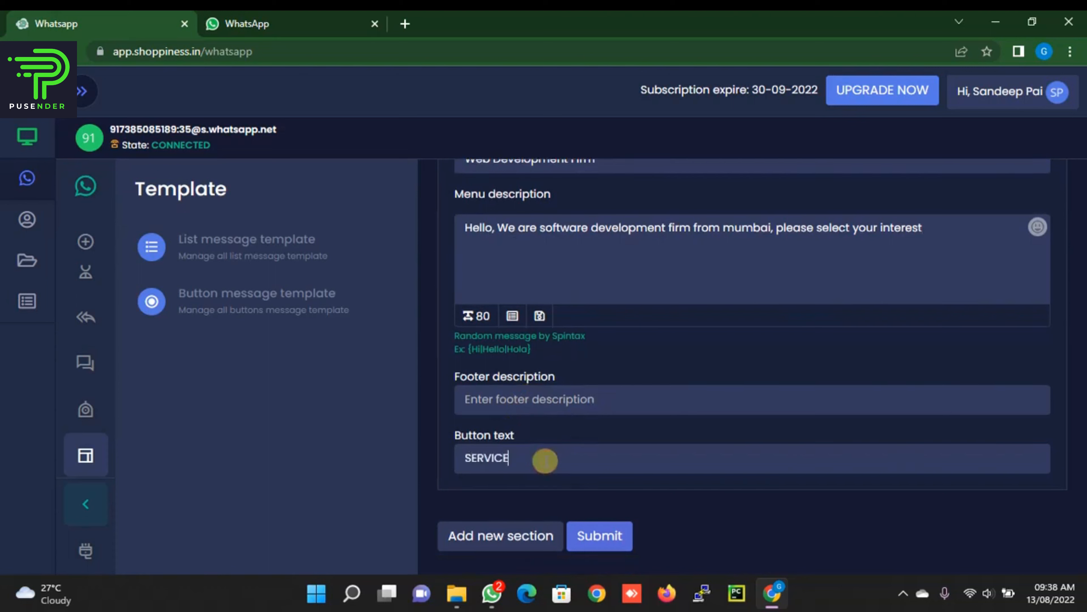
text(S)
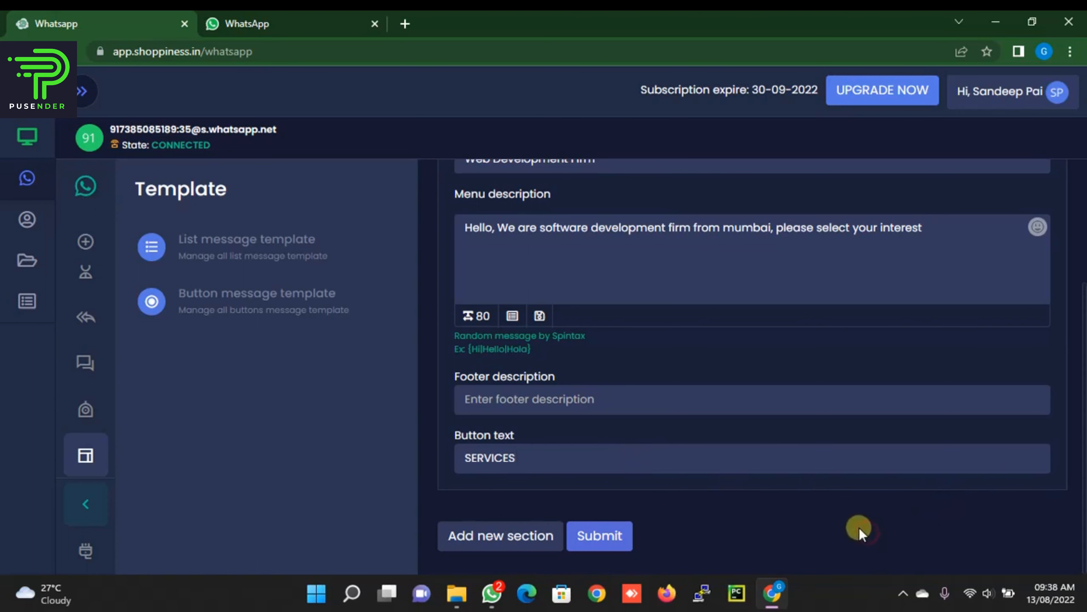
Step: Add sections named 'software development' and WEBSITE DEVELOPMENT
click(505, 548)
scroll(981, 418, down, 4)
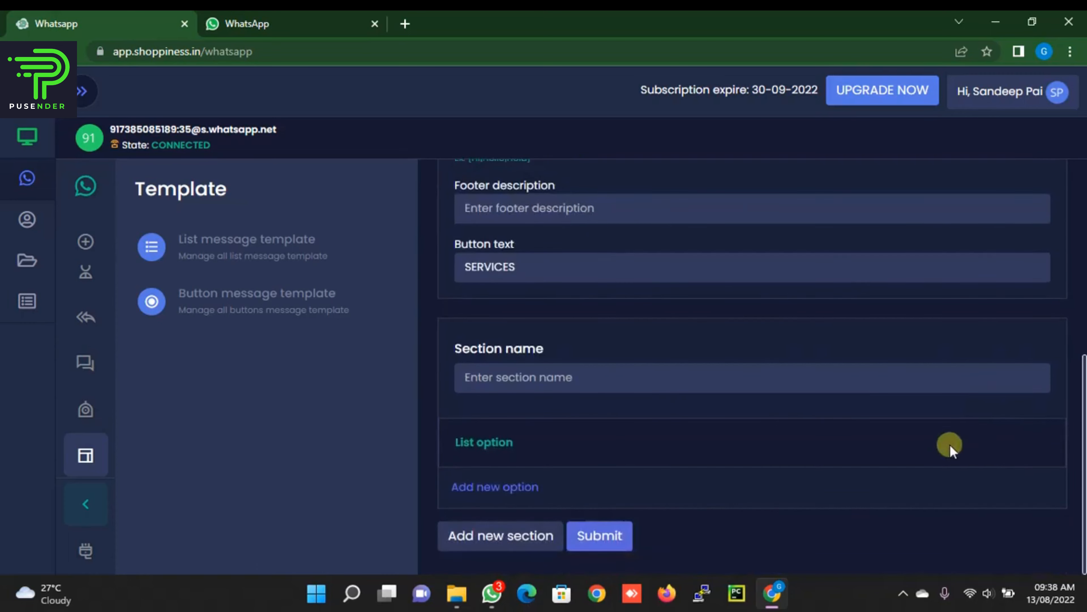
click(510, 376)
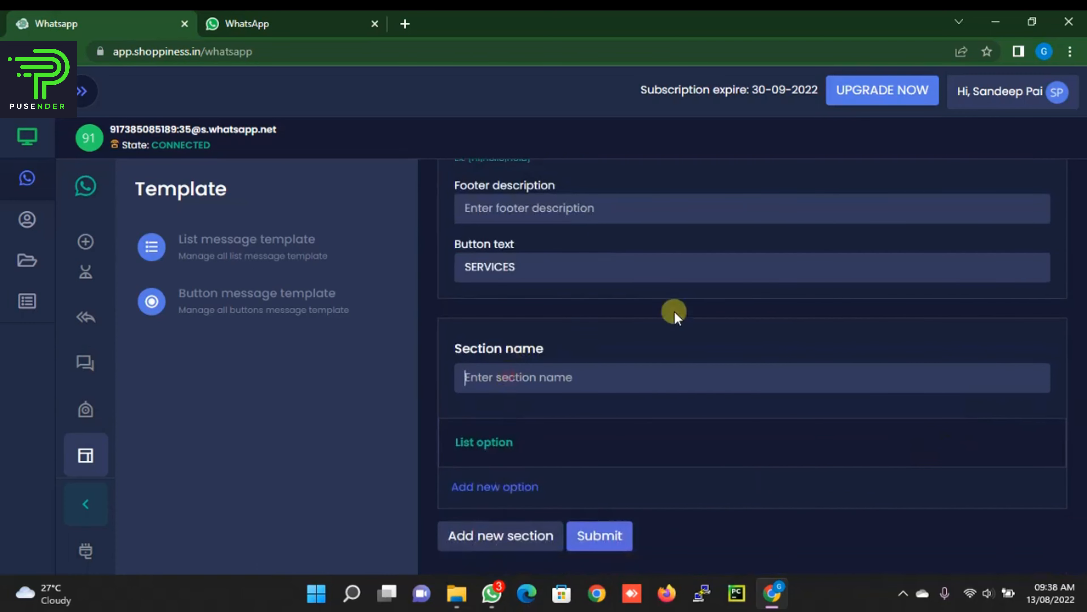
text(so)
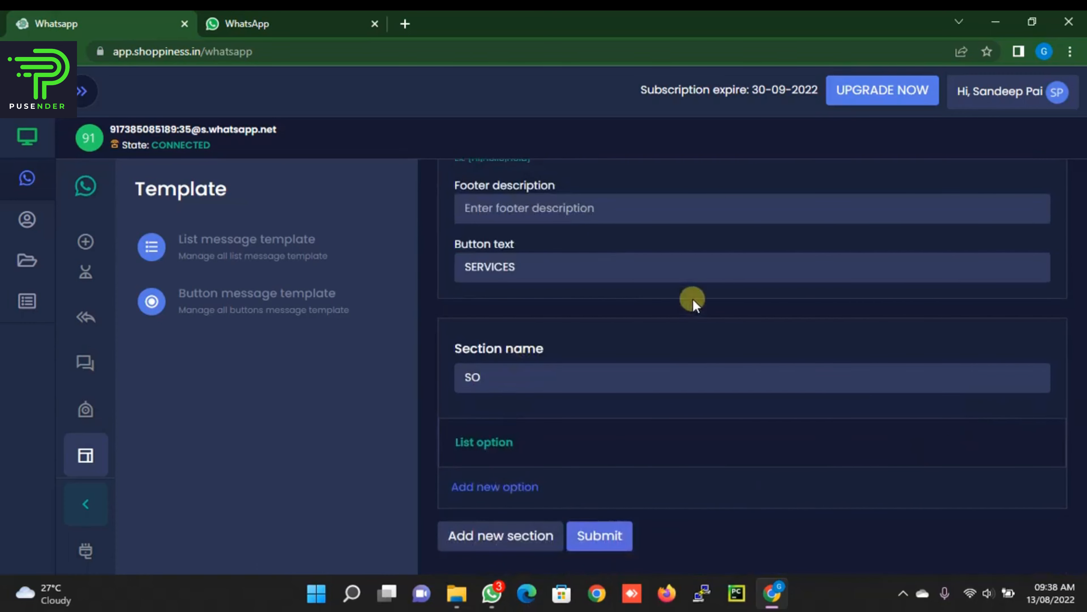
text(ftware developmen)
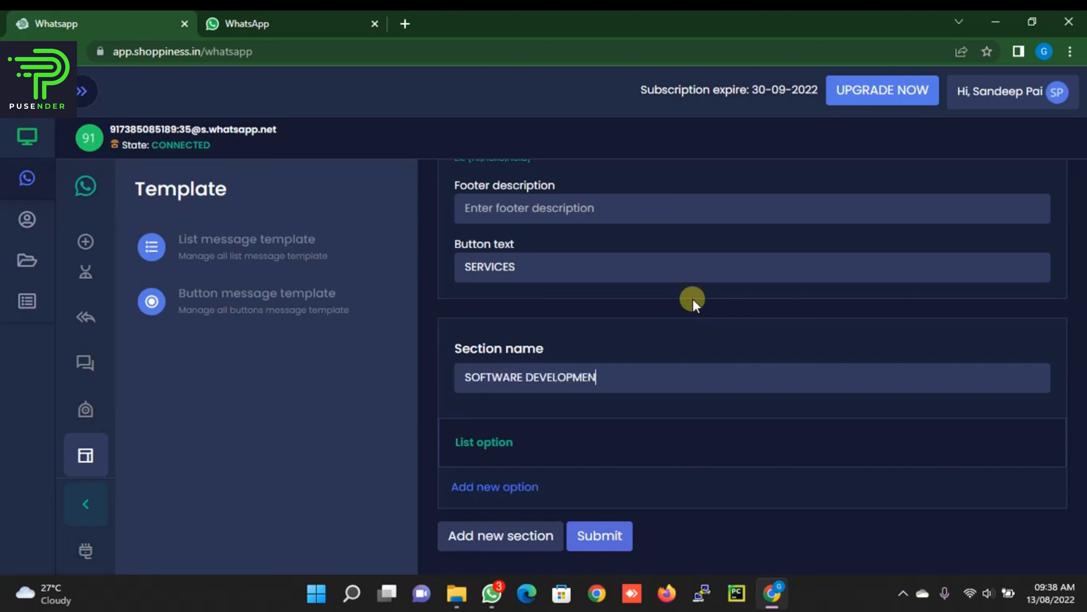
text(t)
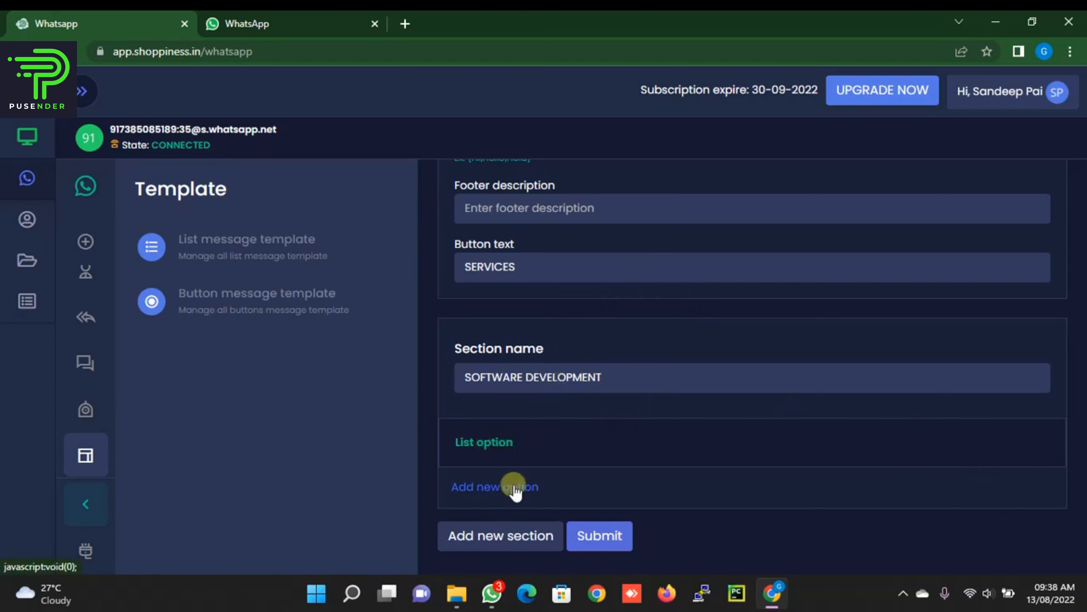
click(484, 539)
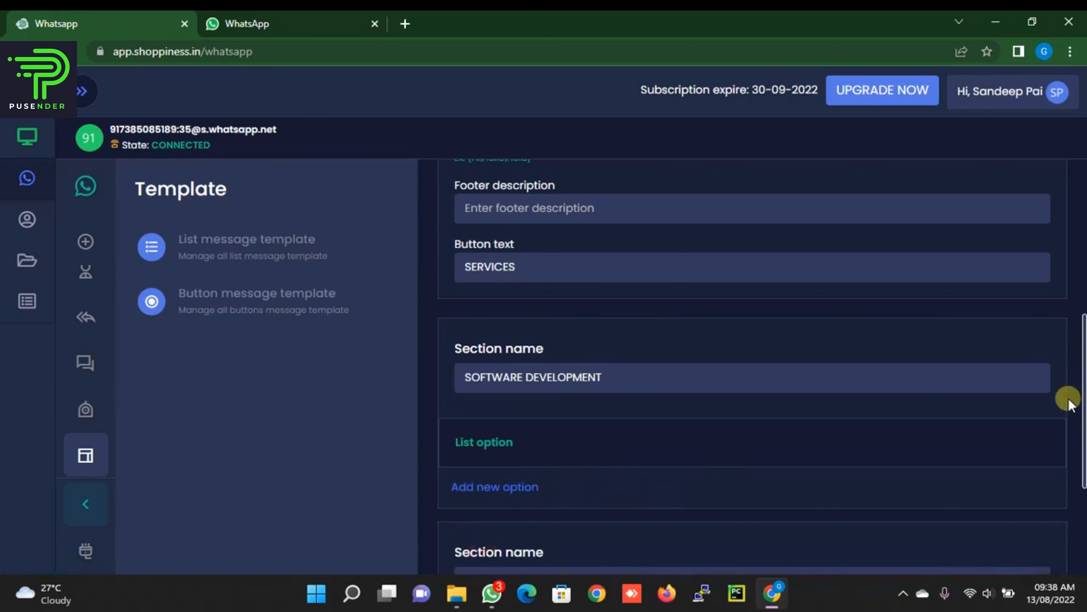
scroll(1070, 407, down, 5)
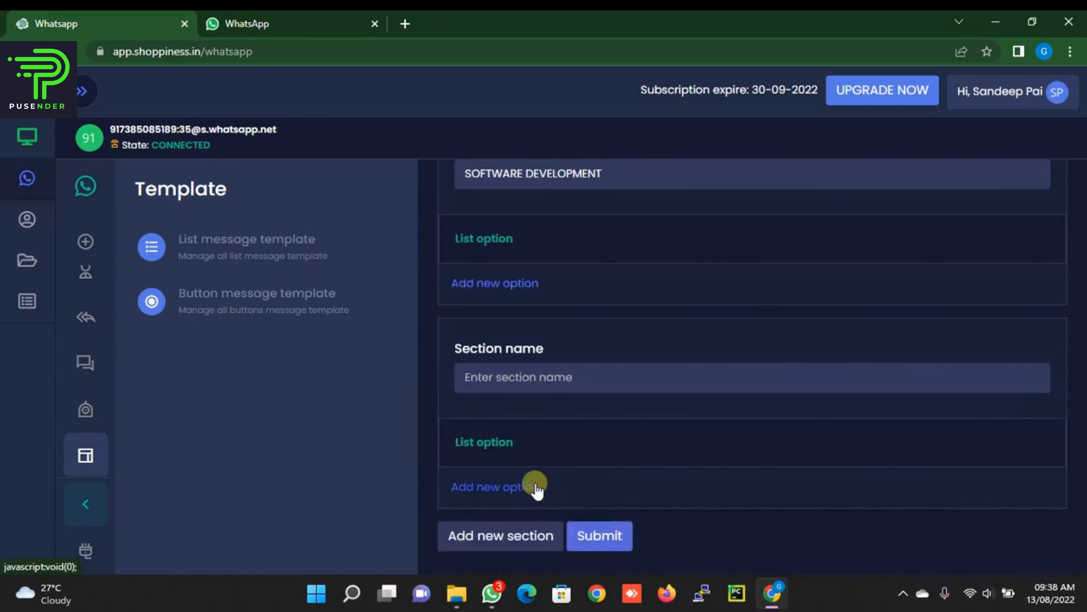
click(533, 380)
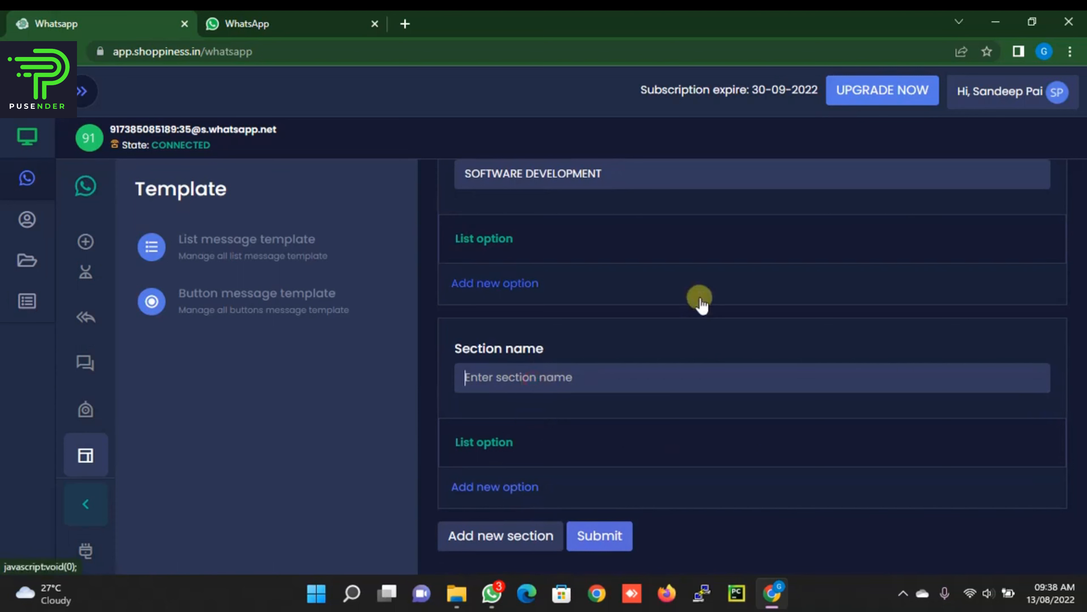
text(WEBSITE DE)
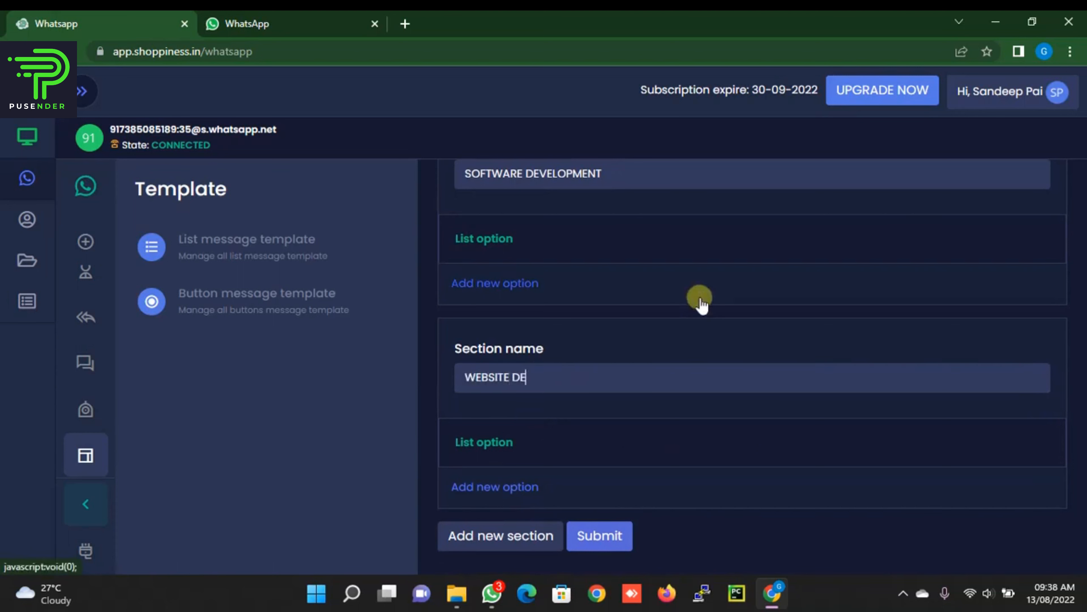
text(VELOPMENT)
Step: Add two more sections named SEO/SEM and SOCIAL MEDIA MARKETING
click(509, 535)
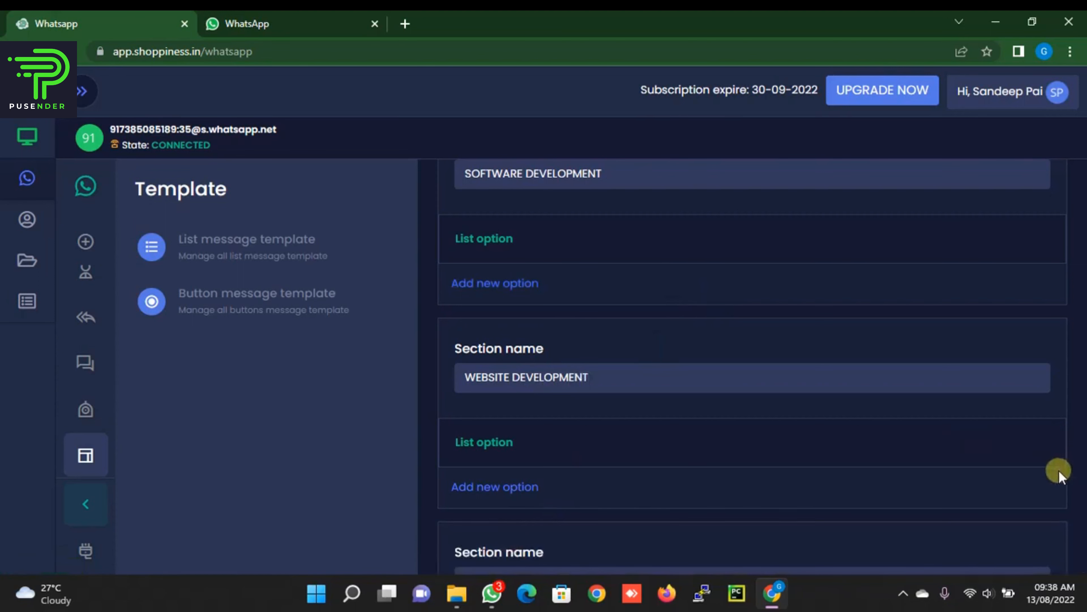
scroll(1058, 469, down, 5)
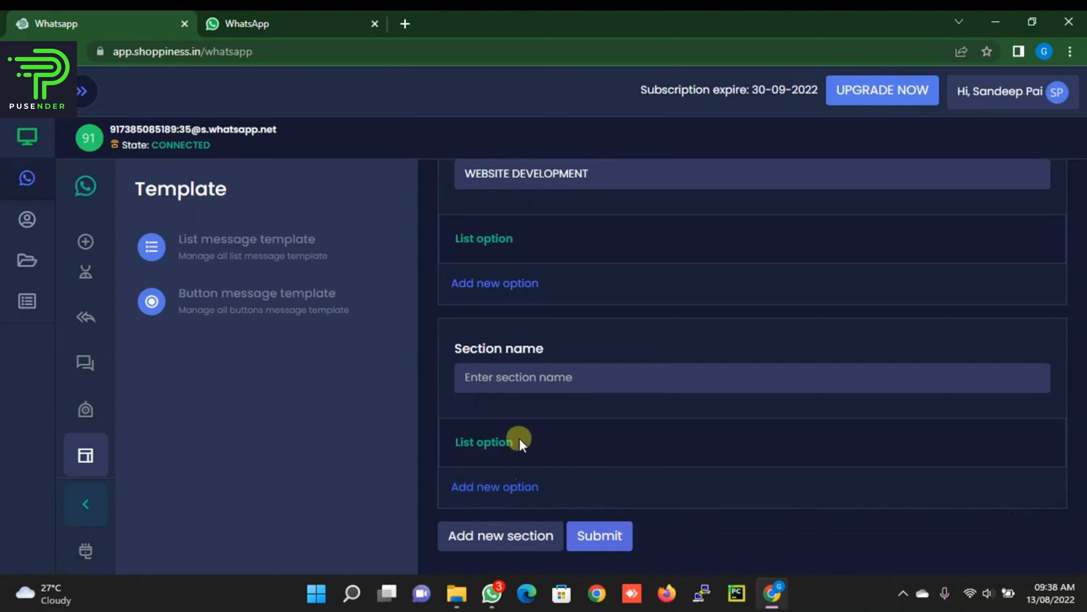
click(505, 378)
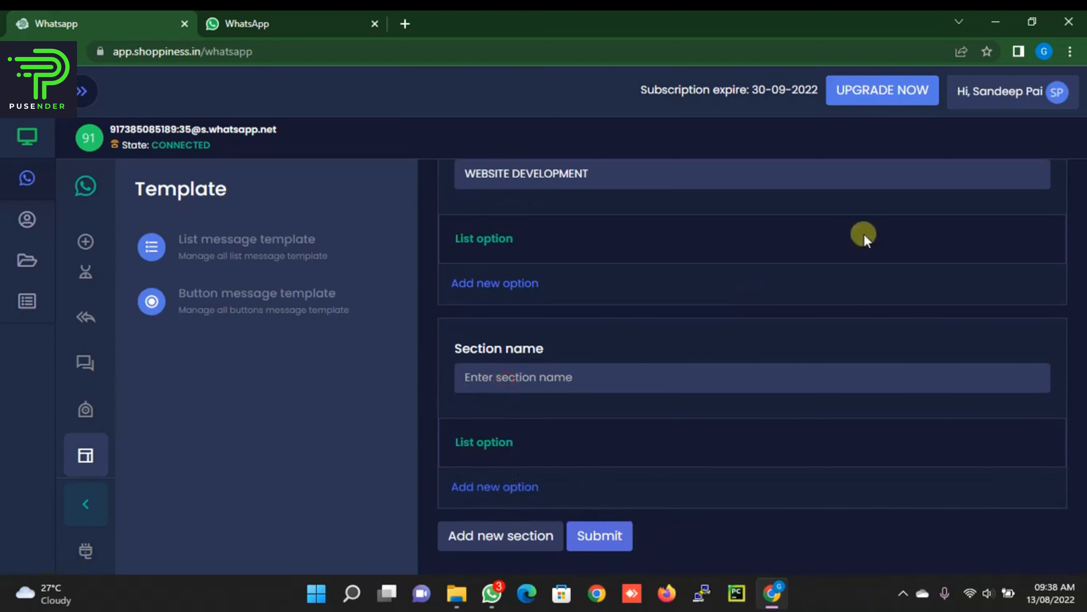
text(SEO/)
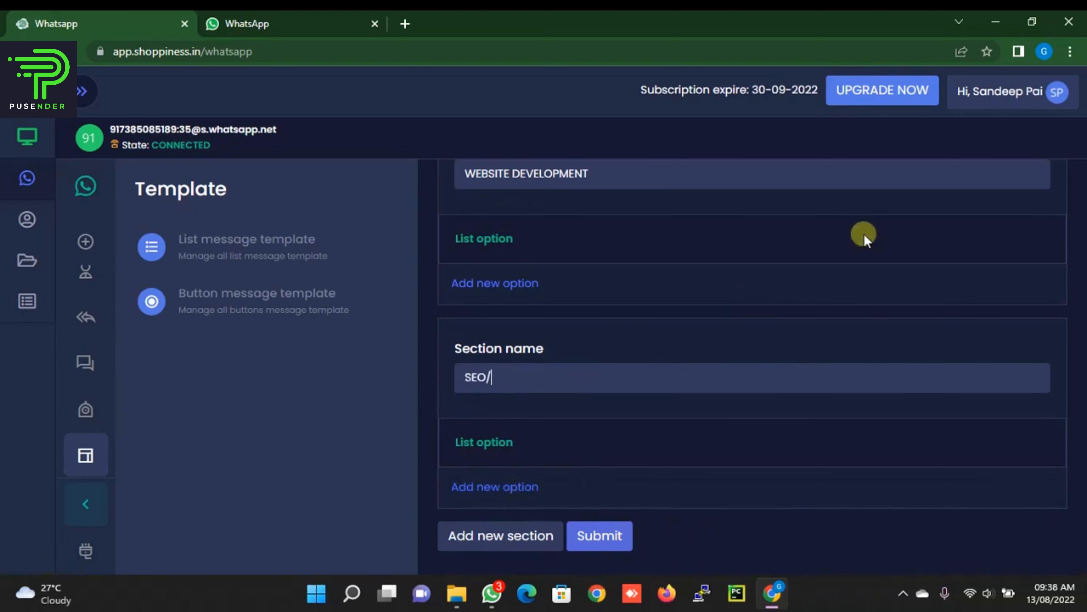
text(SEM)
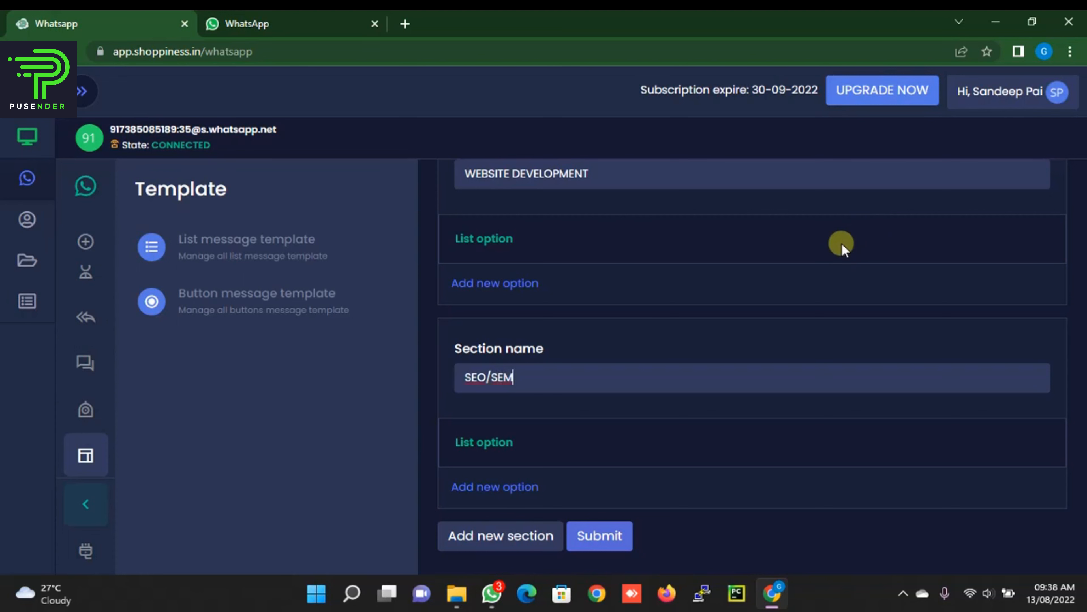
click(515, 541)
scroll(1064, 459, down, 3)
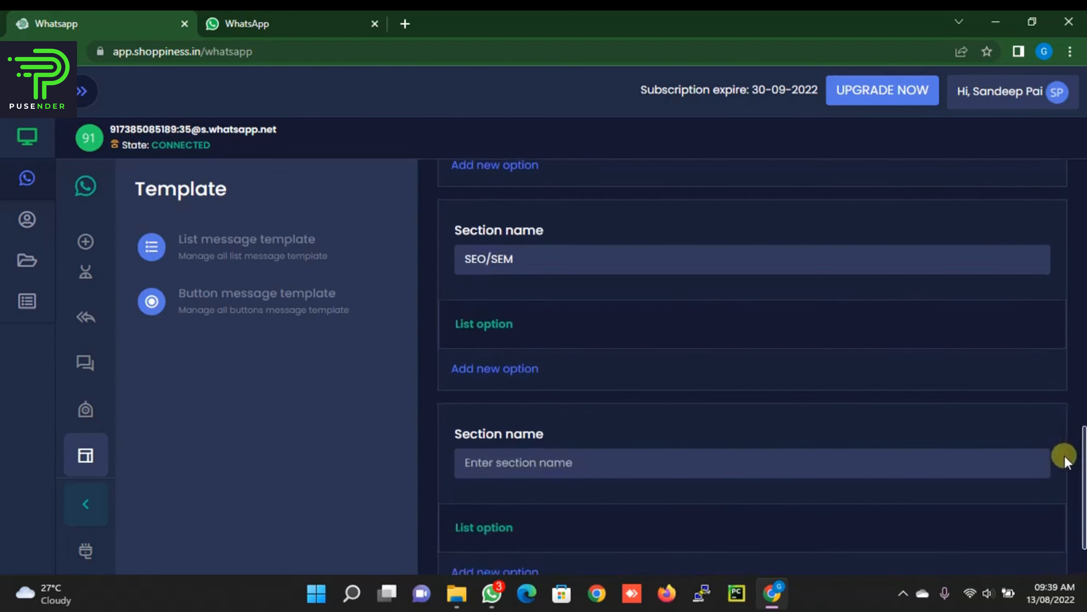
scroll(1065, 458, down, 2)
click(533, 377)
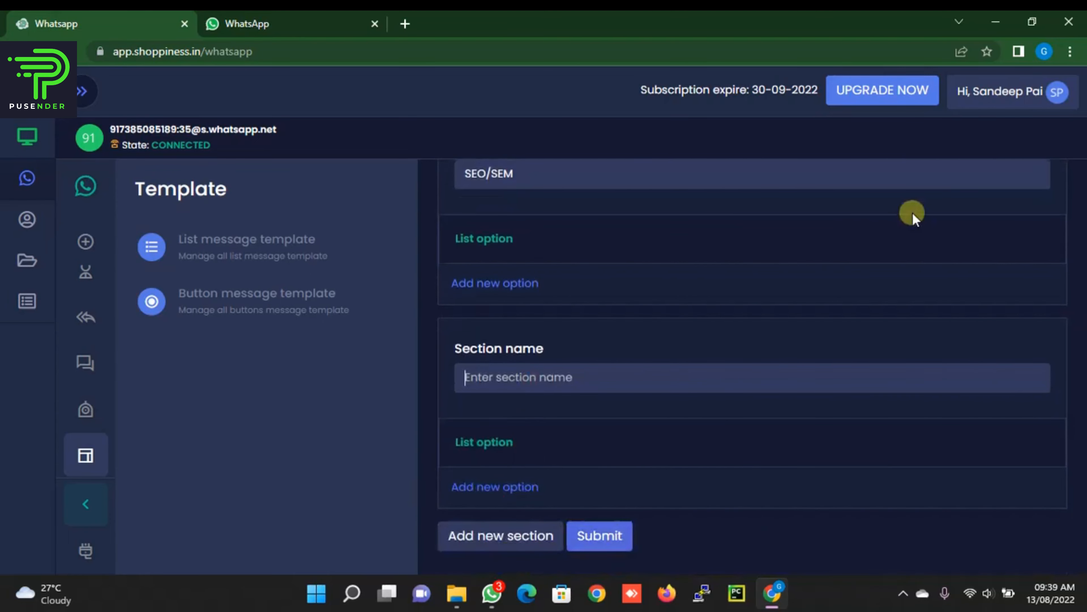
text(SOCIAL)
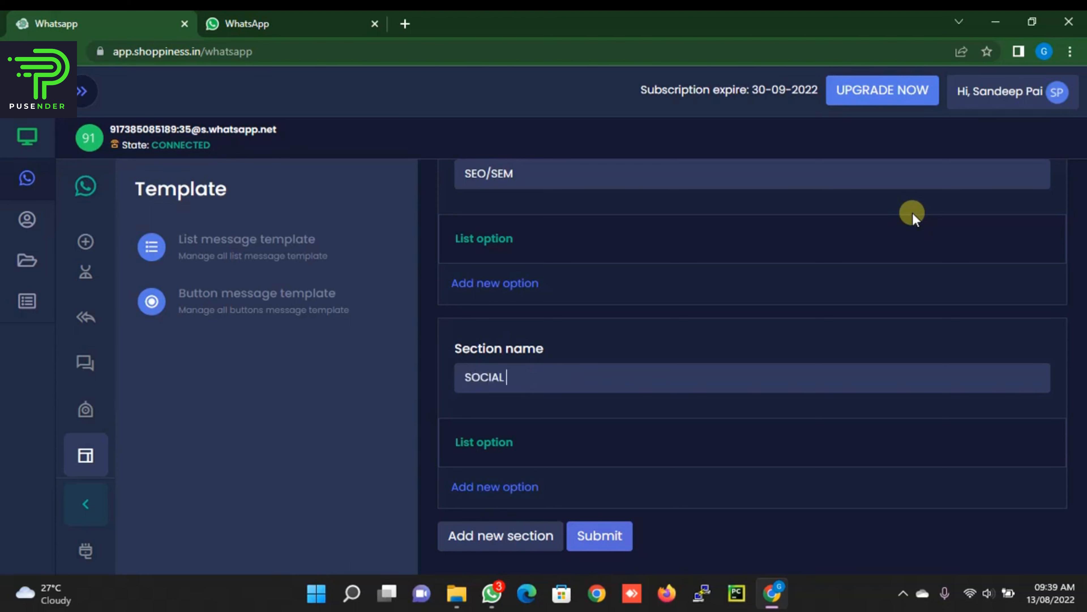
text( MEDIA MARKETING)
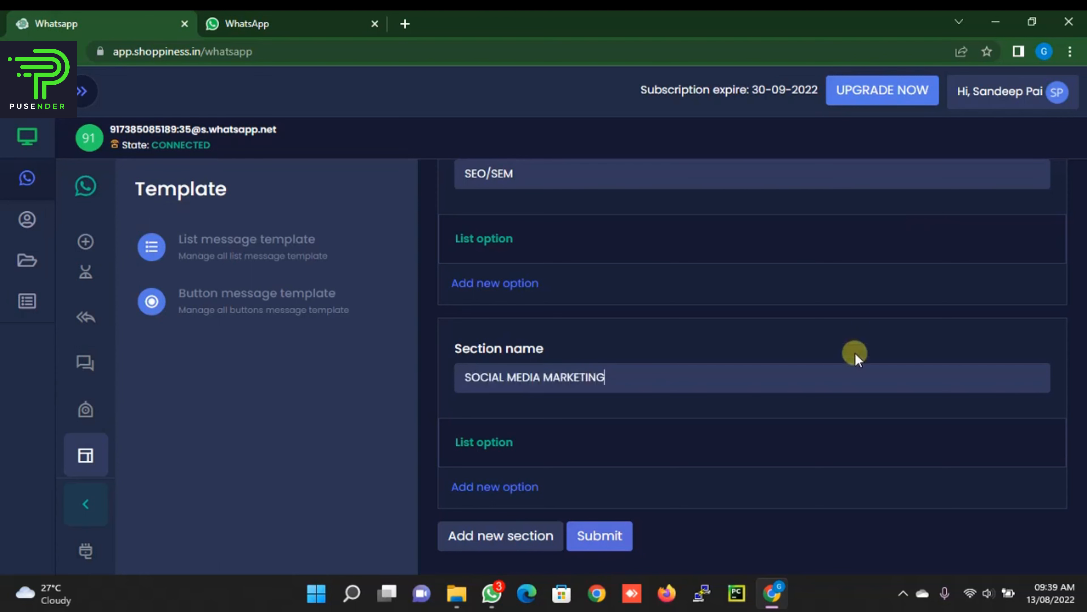
Step: After submit fails for a missing footer, enter 'Thank you' as the footer description
click(609, 544)
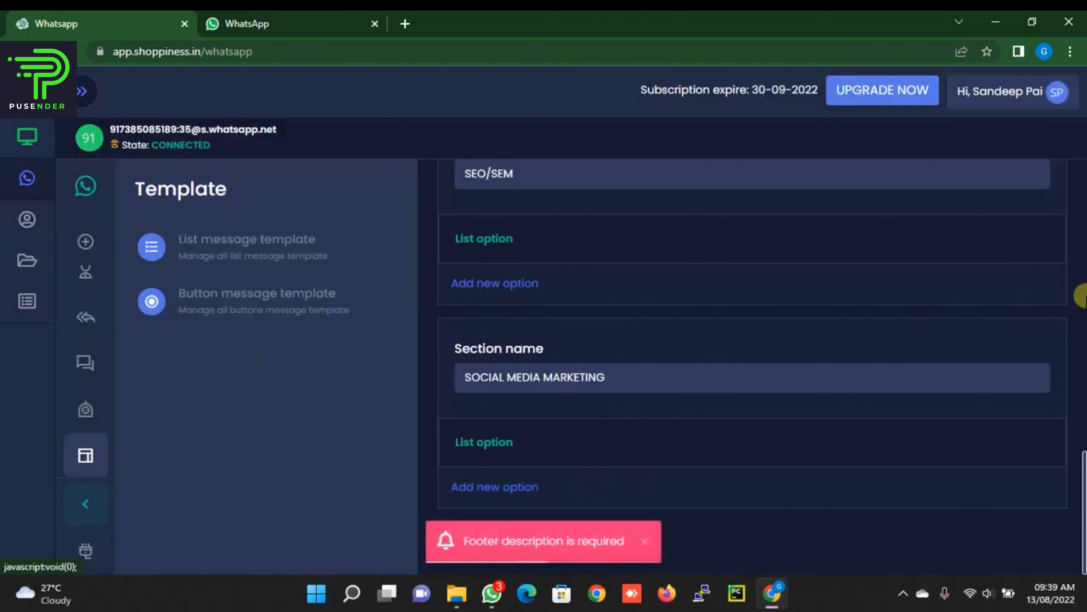
scroll(1083, 296, up, 8)
scroll(1082, 293, up, 10)
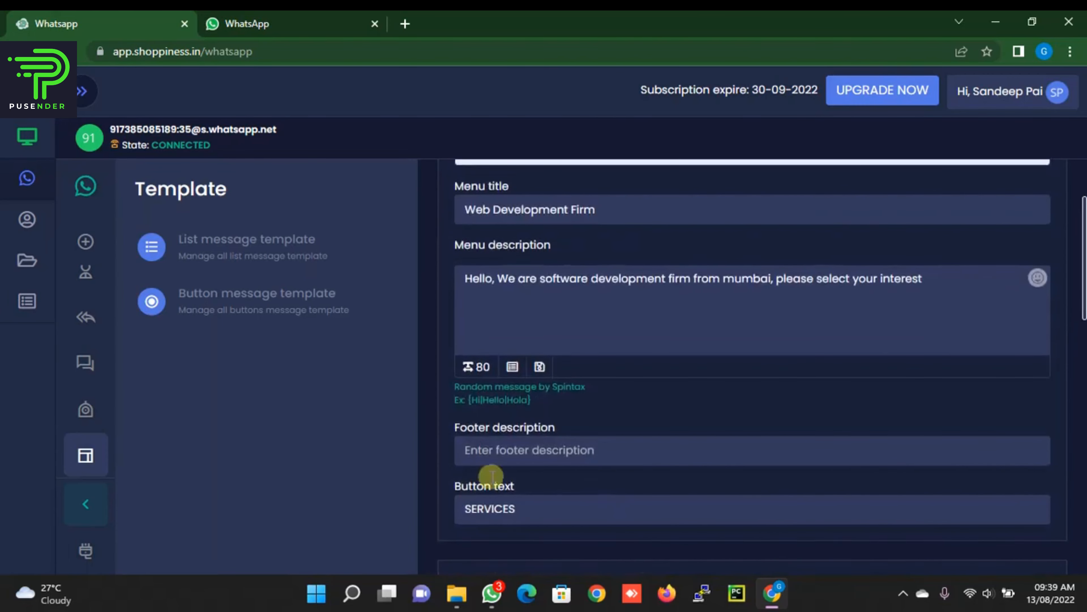
click(502, 443)
text(Thank you)
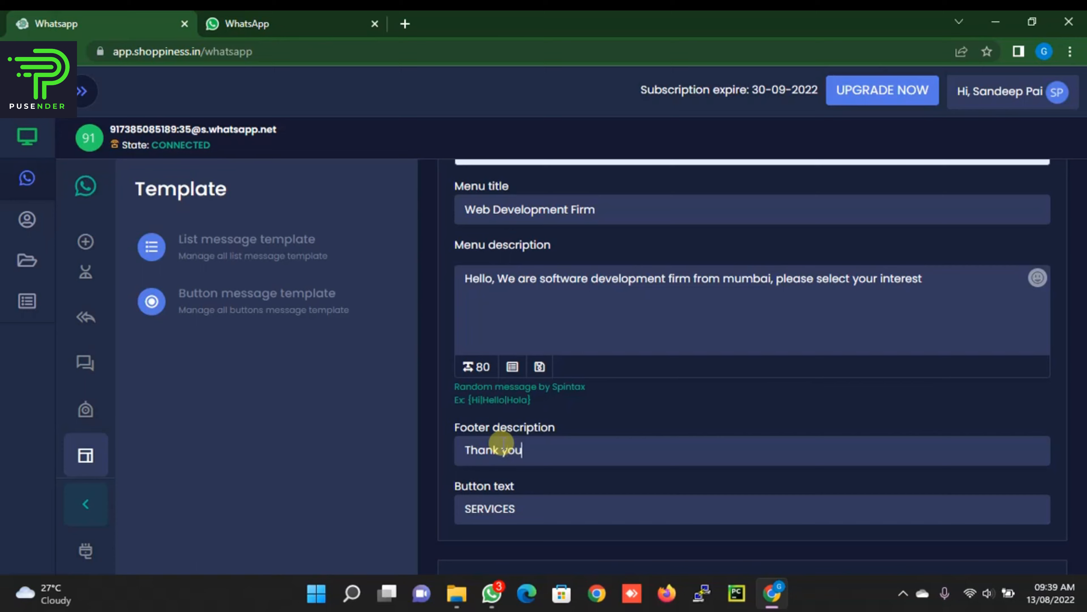
scroll(937, 377, down, 10)
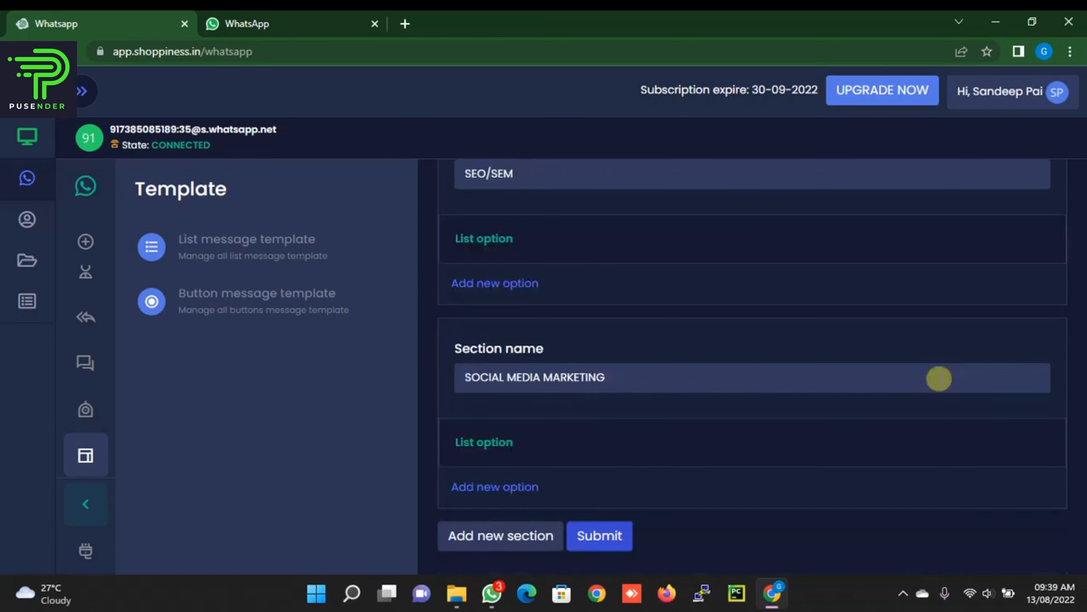
scroll(1082, 375, up, 5)
scroll(1083, 376, up, 6)
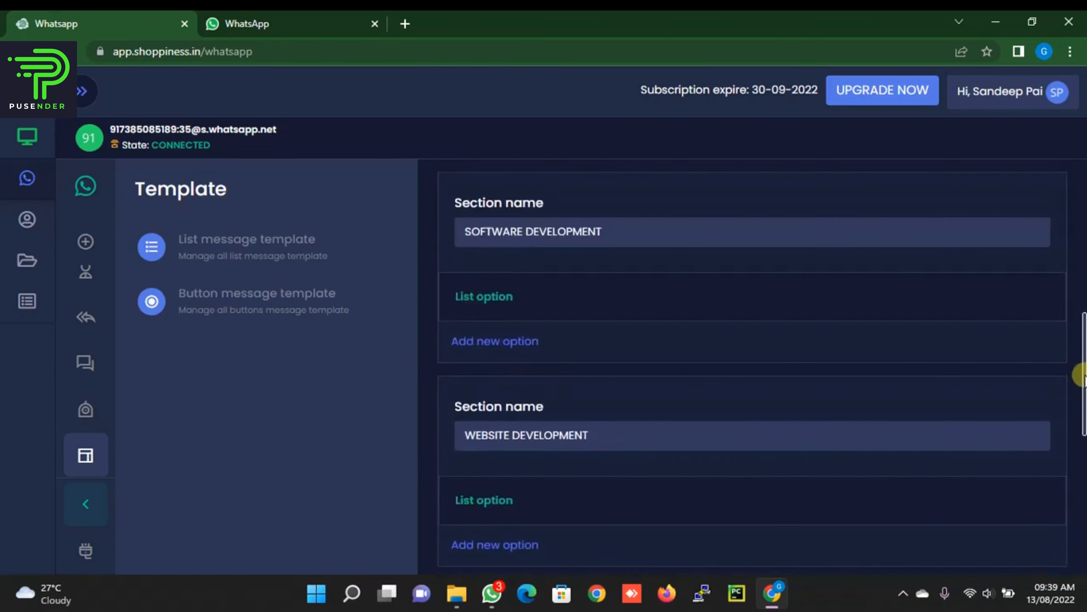
scroll(1082, 376, down, 3)
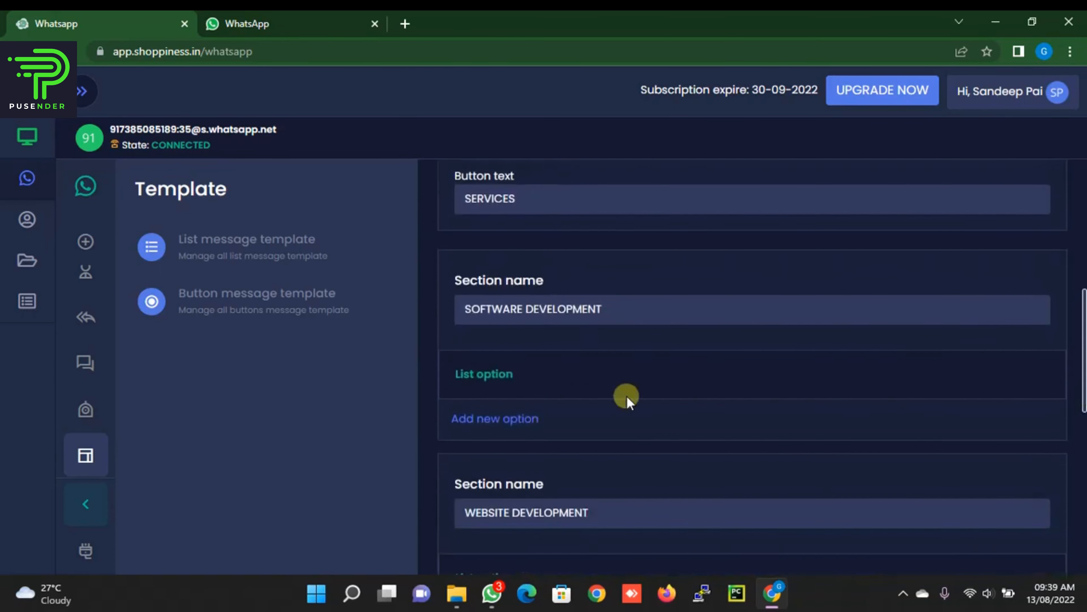
Step: Add a 'PHP' option under SOFTWARE DEVELOPMENT, described as 'we do php developm'
click(493, 419)
scroll(560, 416, down, 2)
click(533, 380)
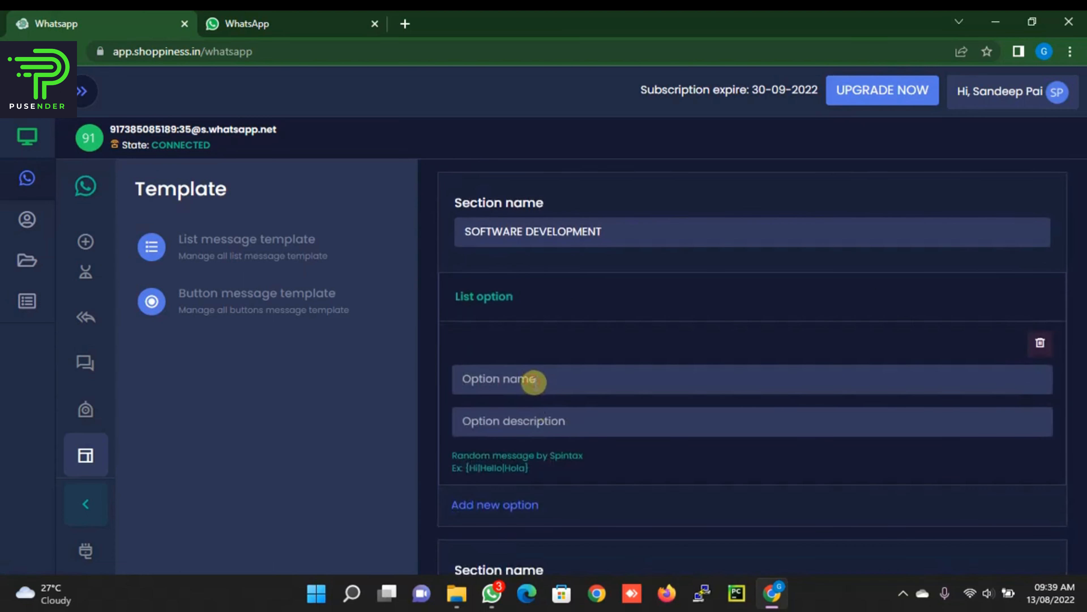
text(PHP)
text(we do php)
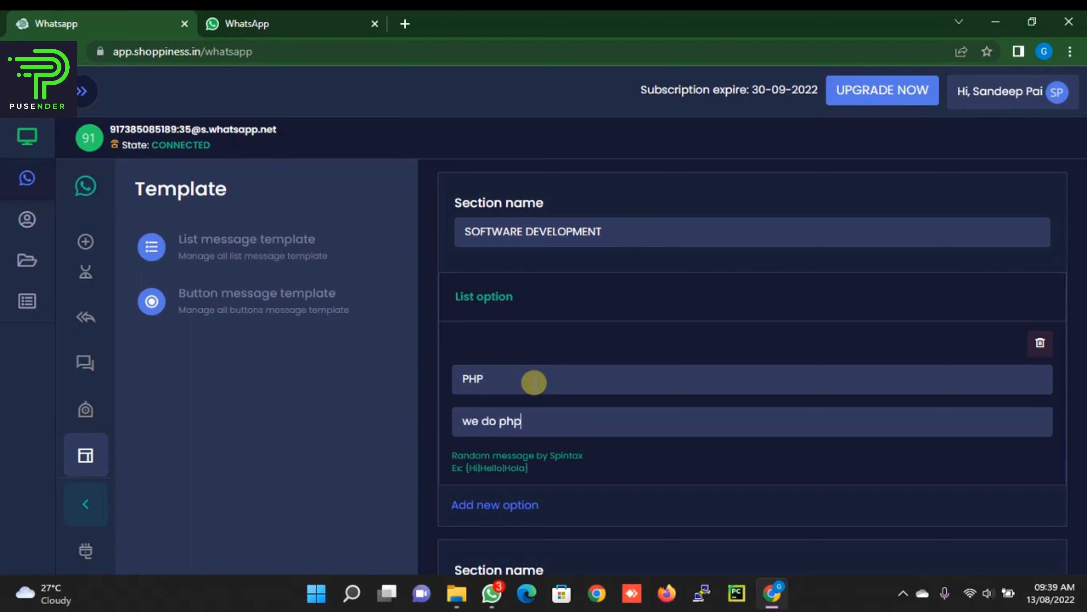
text( development)
Step: Add a 'web application' option under WEBSITE DEVELOPMENT, described as 'we do web application development'
scroll(532, 369, down, 7)
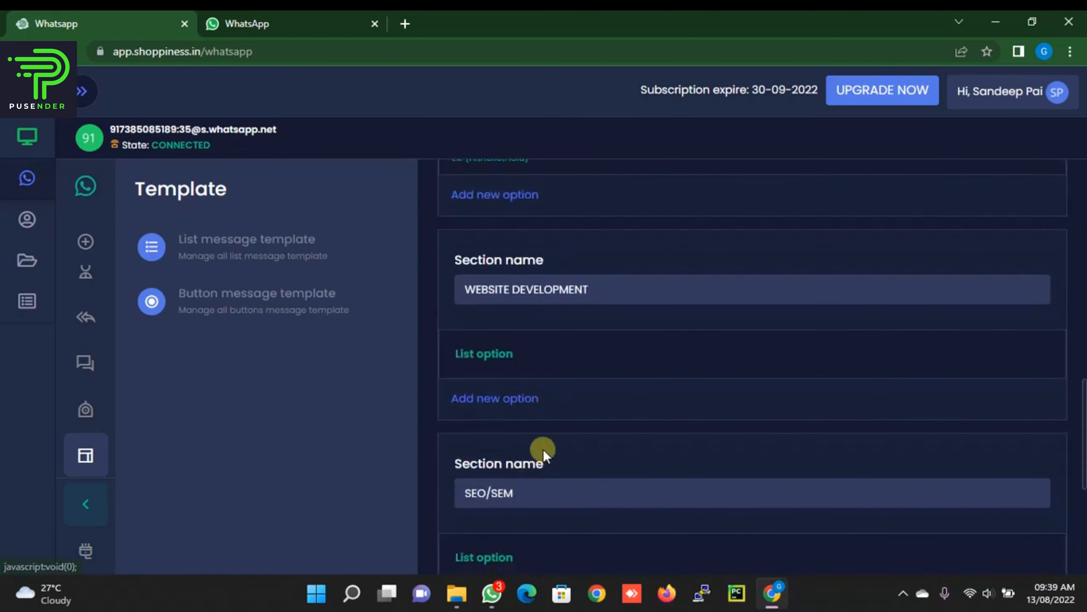
scroll(543, 448, down, 3)
scroll(543, 450, up, 2)
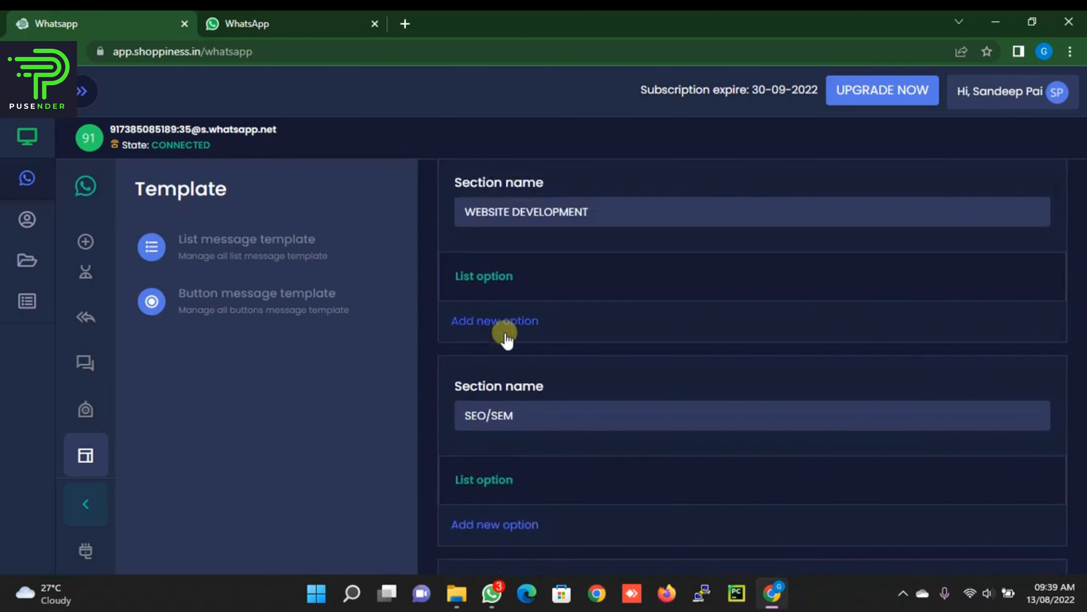
click(501, 321)
click(543, 357)
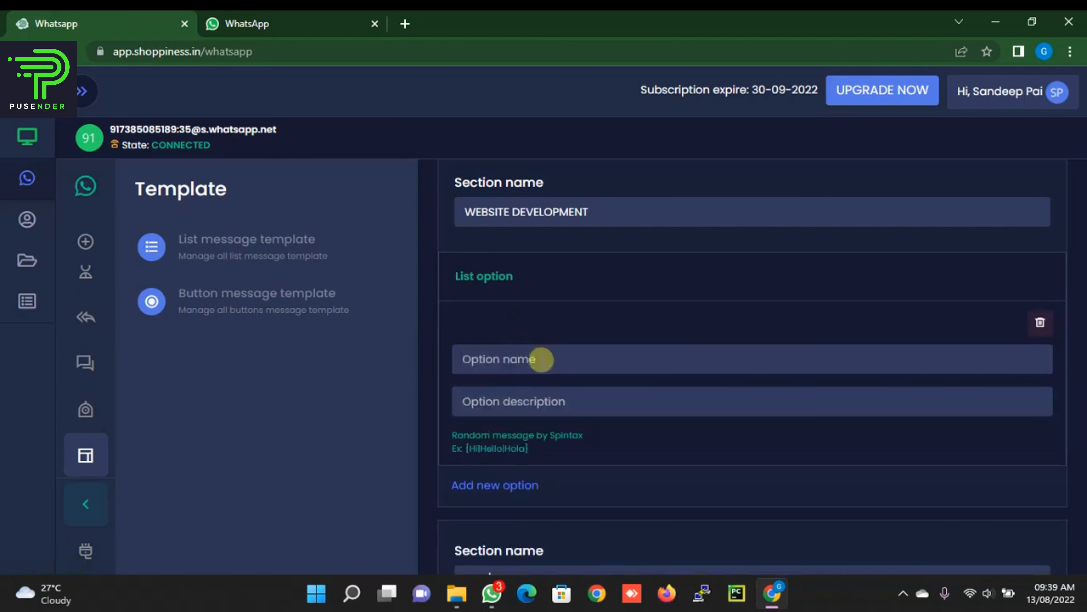
text(we)
text(b applicatio)
text(we do)
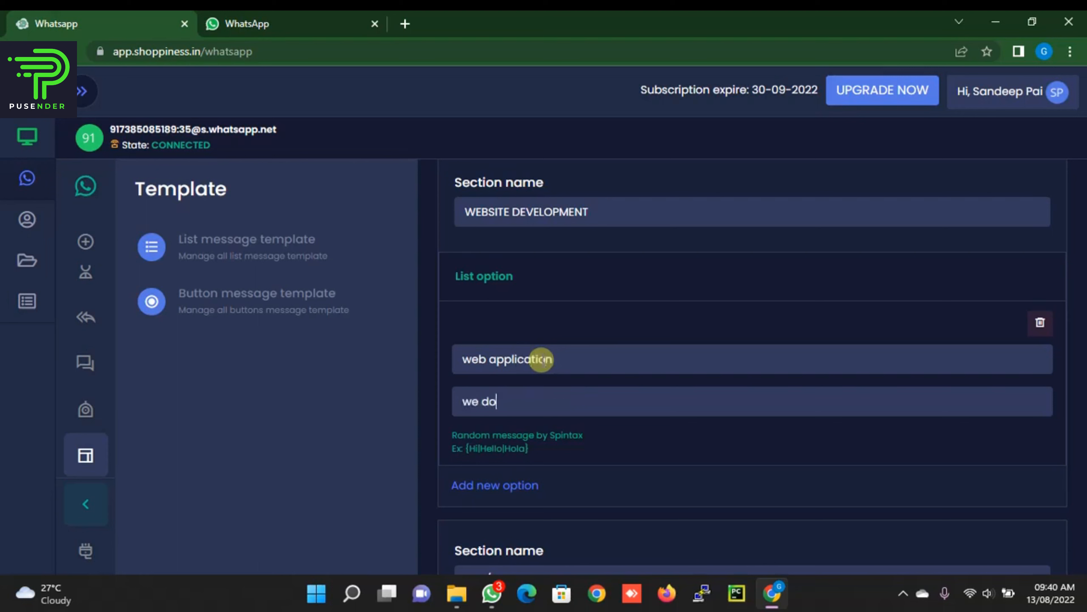
text( web application develppm)
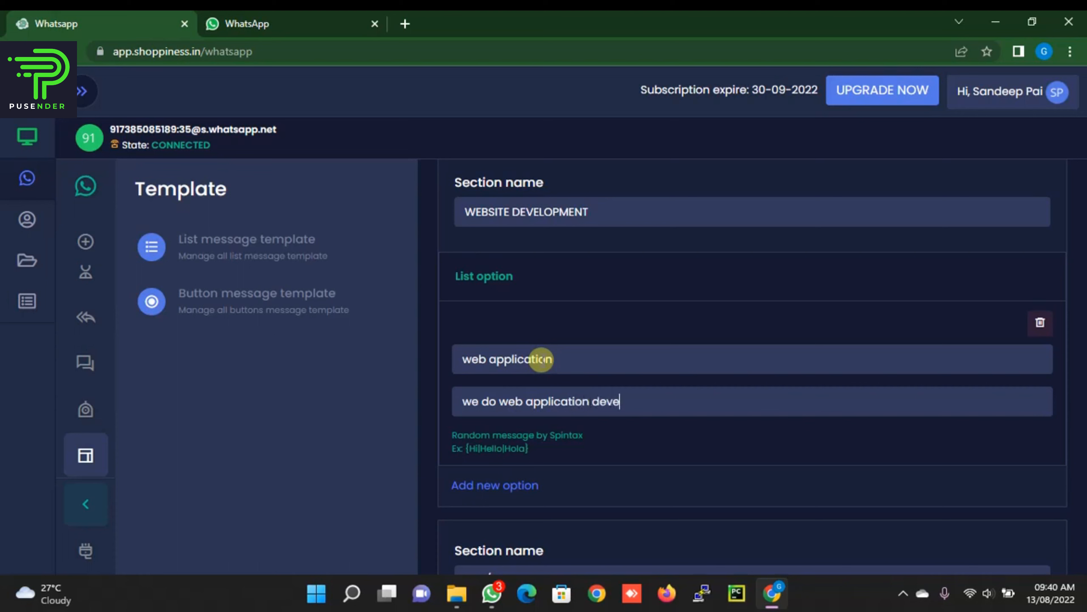
key(BackSpace)
key(BackSpace)
key(BackSpace)
text(opment)
scroll(540, 366, down, 5)
Step: Add a search engine optimization option under SEO/SEM, described as bringing websites better ranking
click(492, 450)
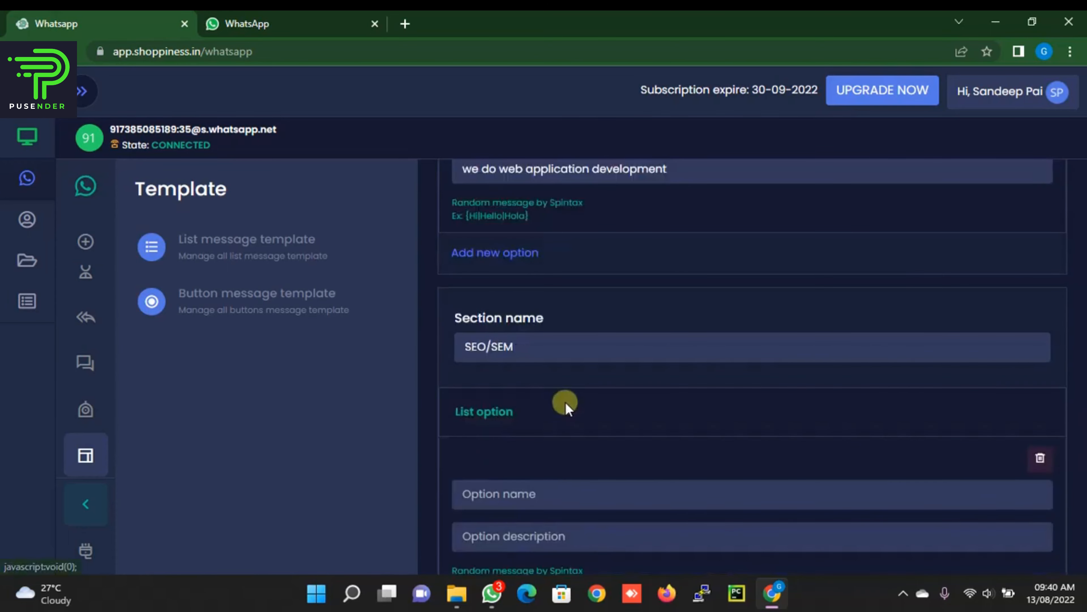
scroll(560, 403, down, 3)
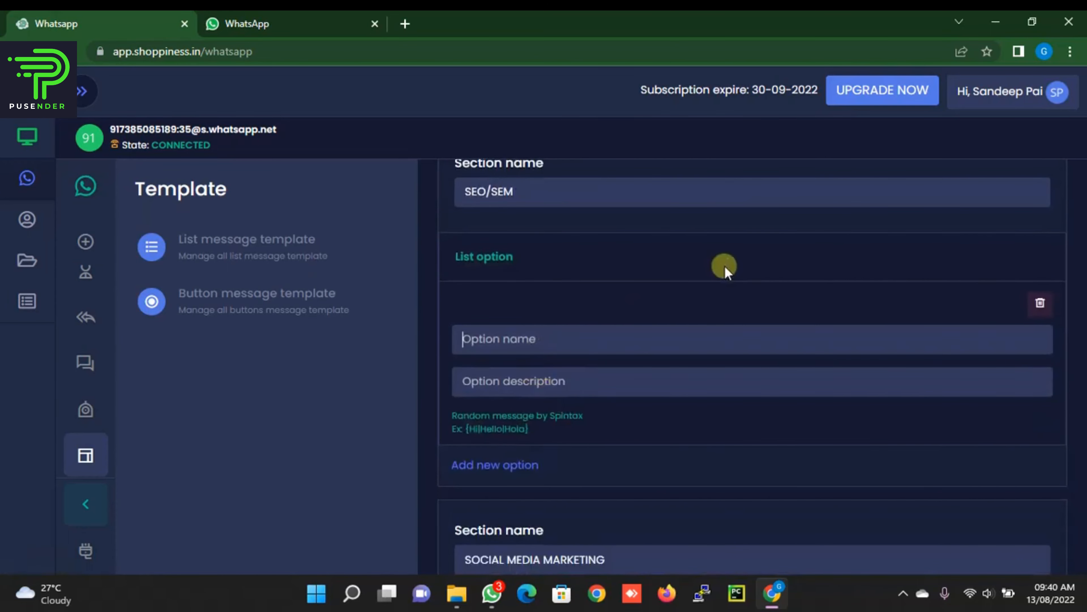
text(searchi engine optio)
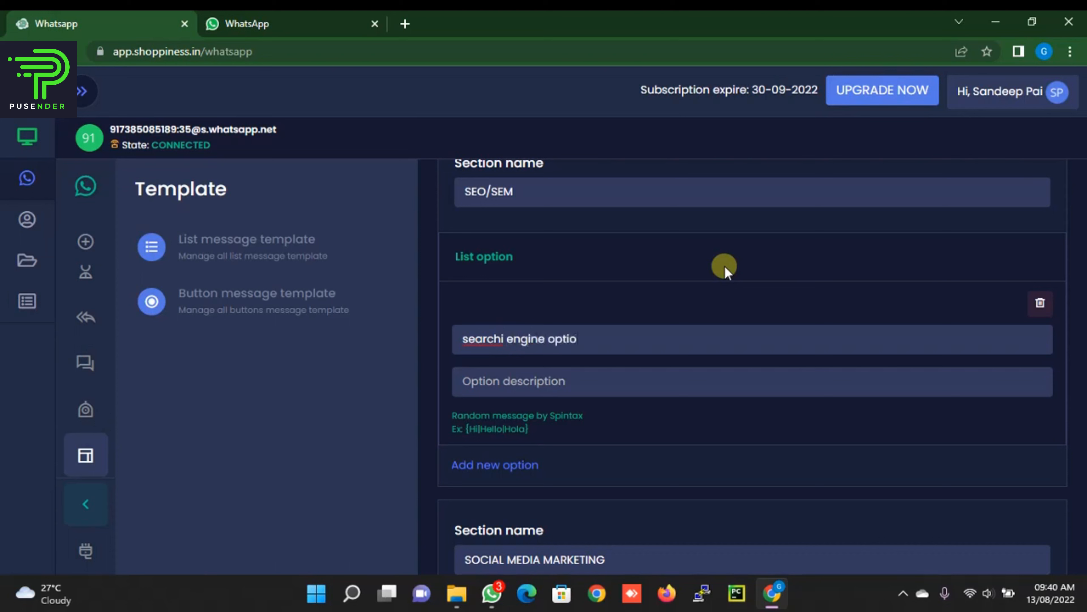
text(mization)
key(Tab)
text(we are sp)
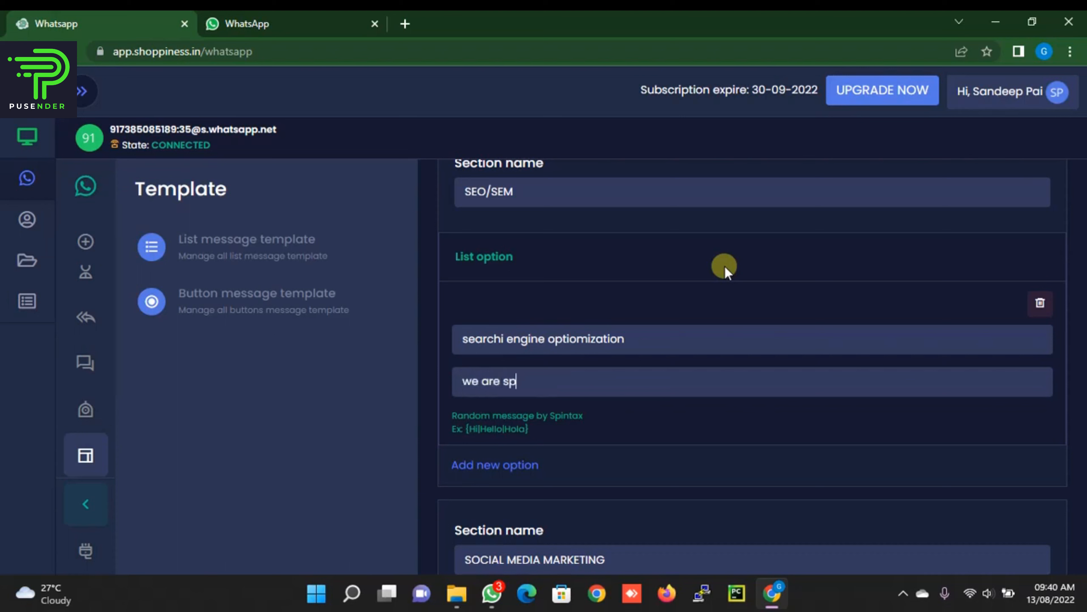
text(ecialized into bring)
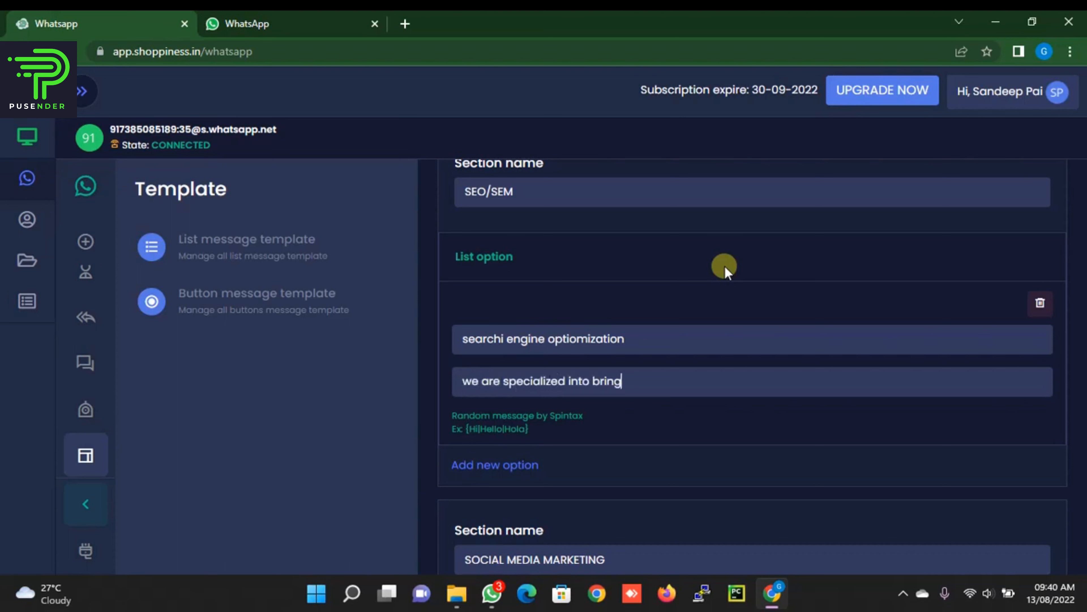
text(ing your website on )
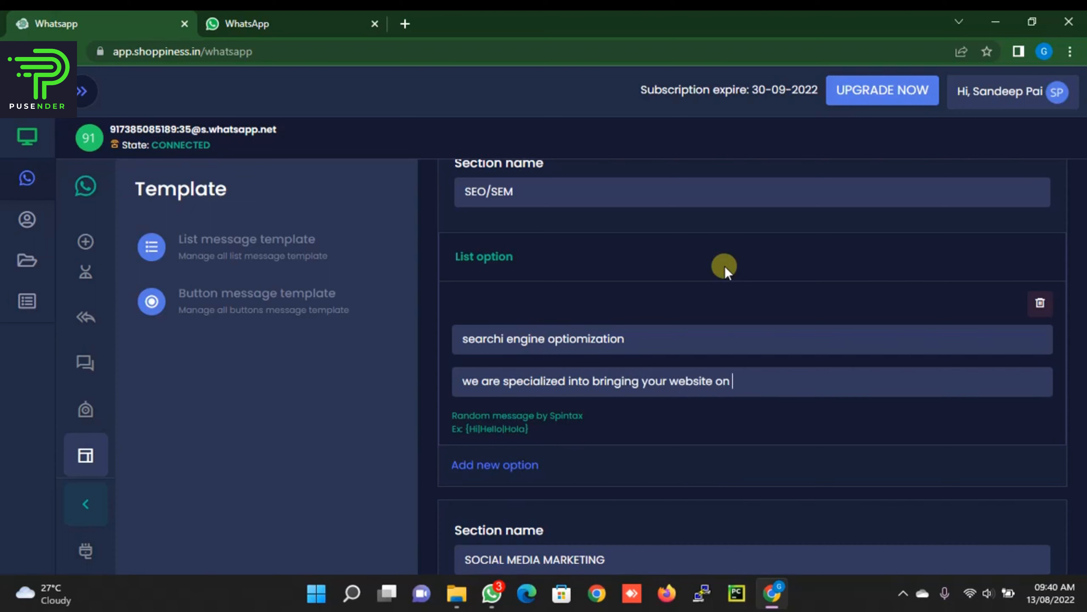
text(better ranking)
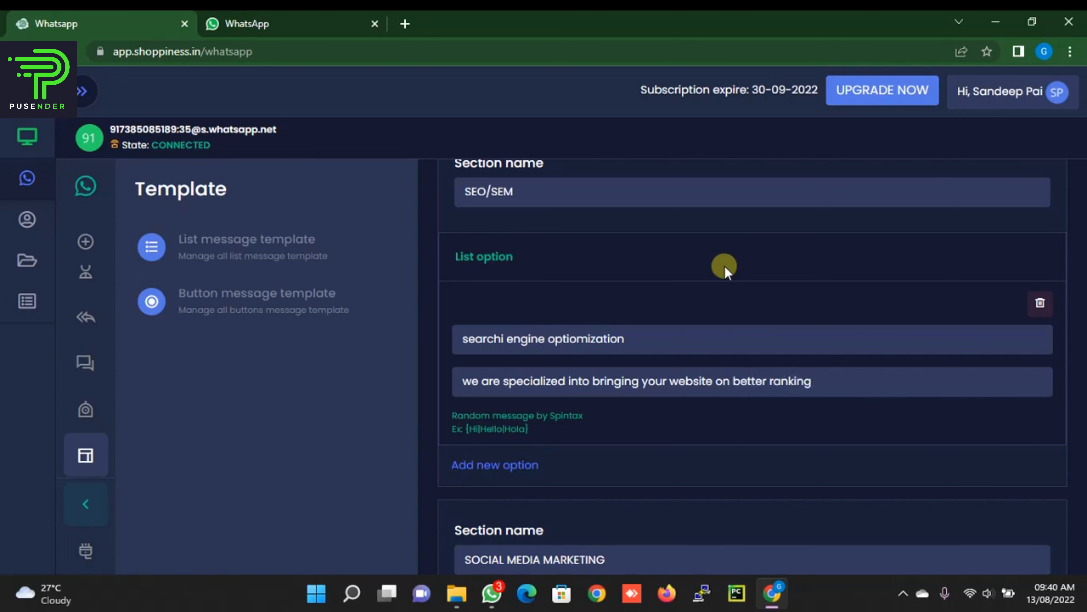
scroll(736, 308, down, 4)
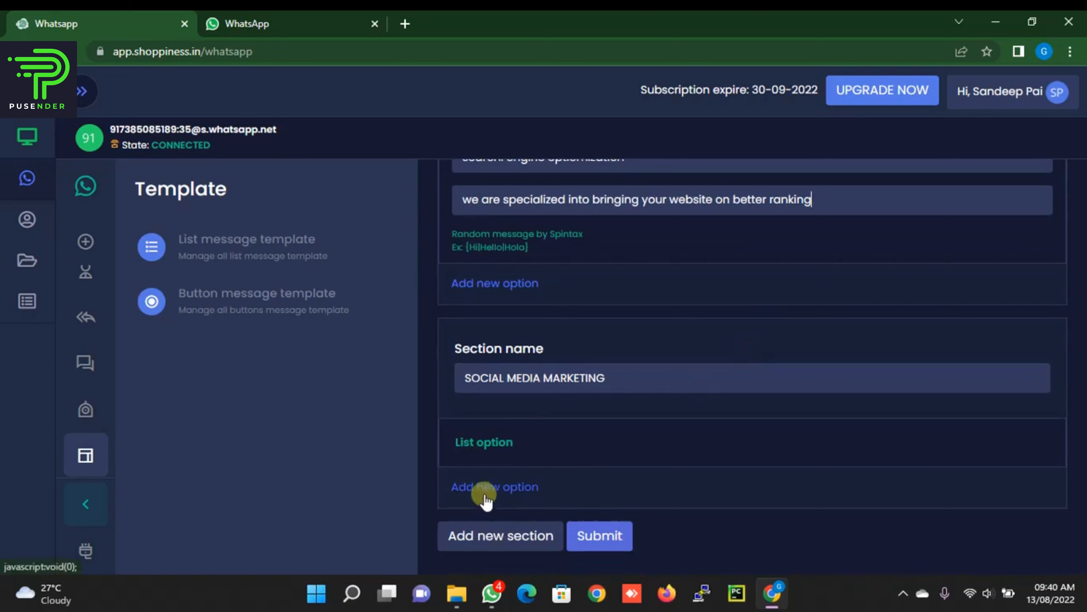
Step: Add a 'graphic design' option under SOCIAL MEDIA MARKETING, described as 3d graphics specialists
click(507, 481)
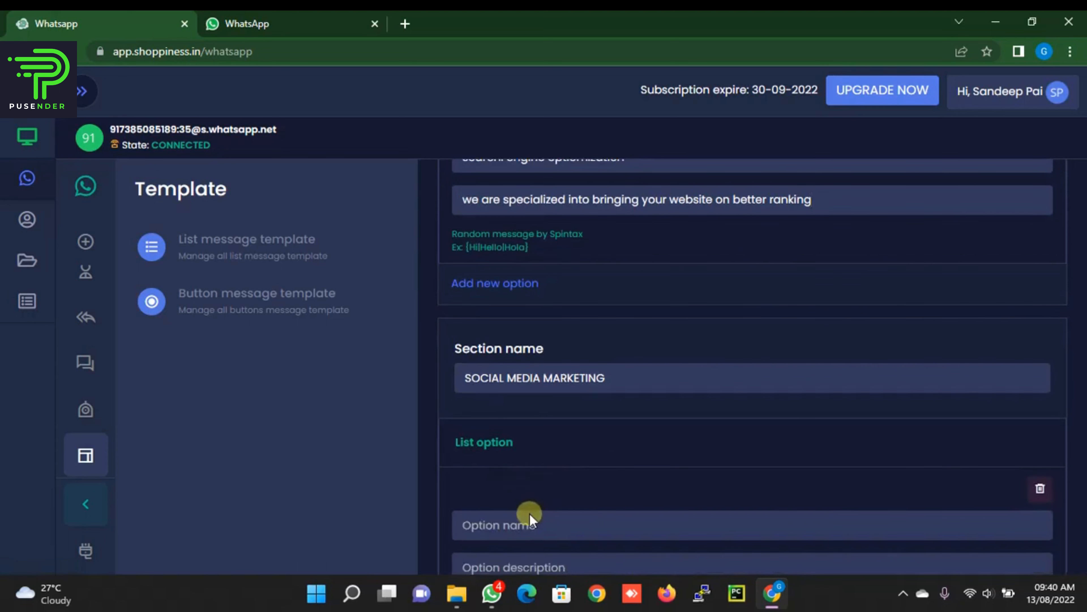
click(541, 513)
text(graph)
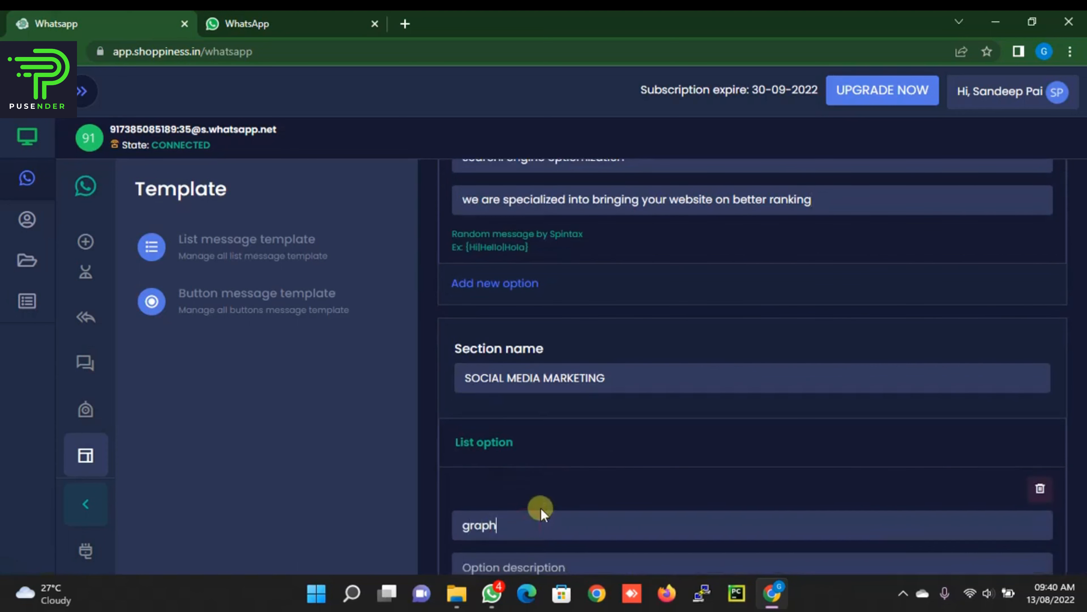
text(ic design)
scroll(550, 505, down, 4)
click(553, 409)
text(we)
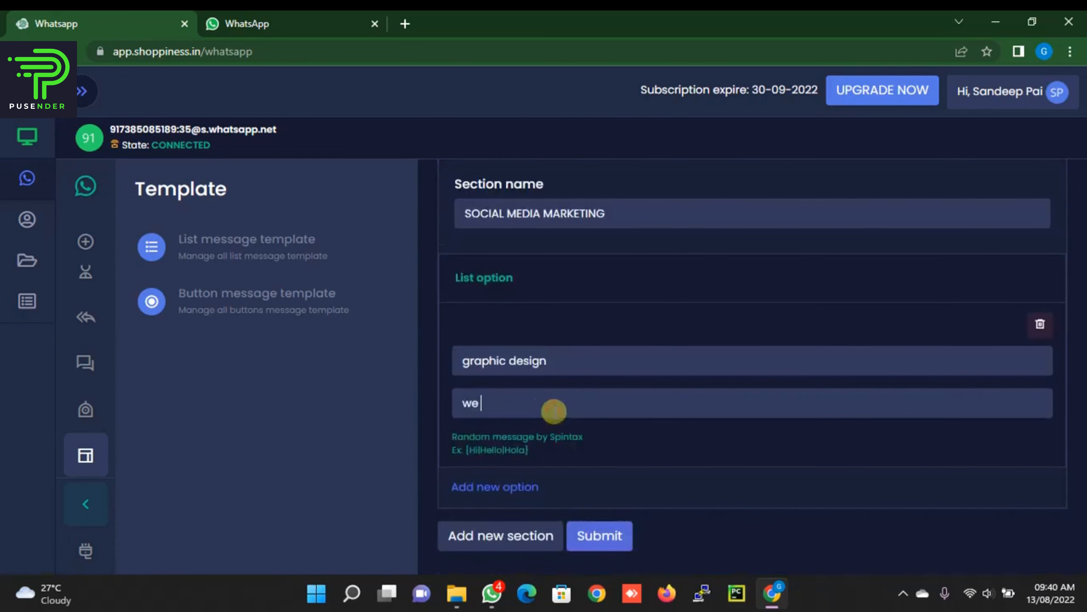
text( are graphu)
text(c d)
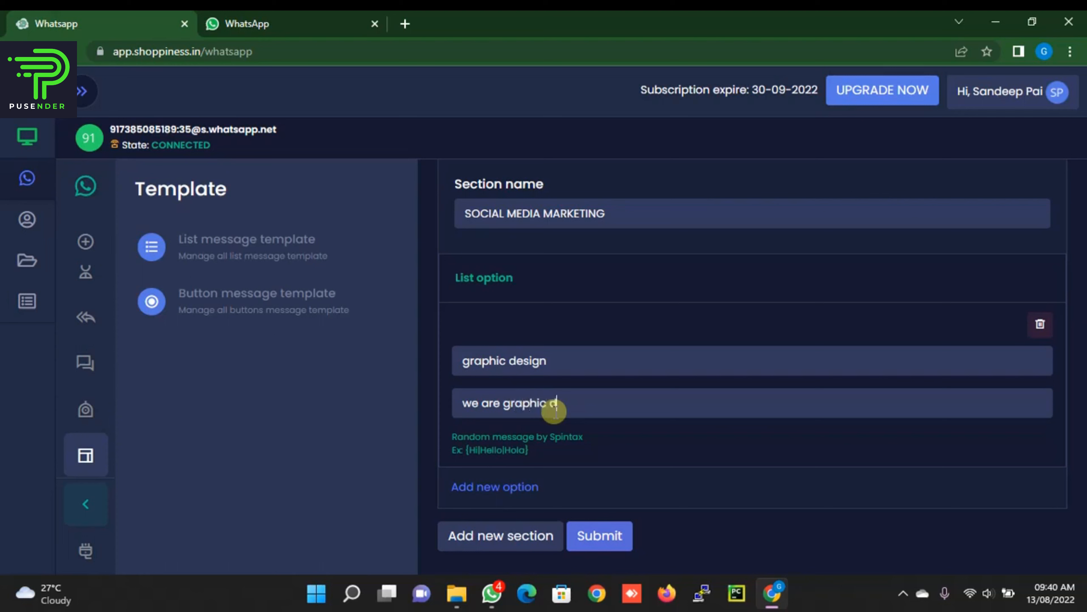
text(esigners specialized i)
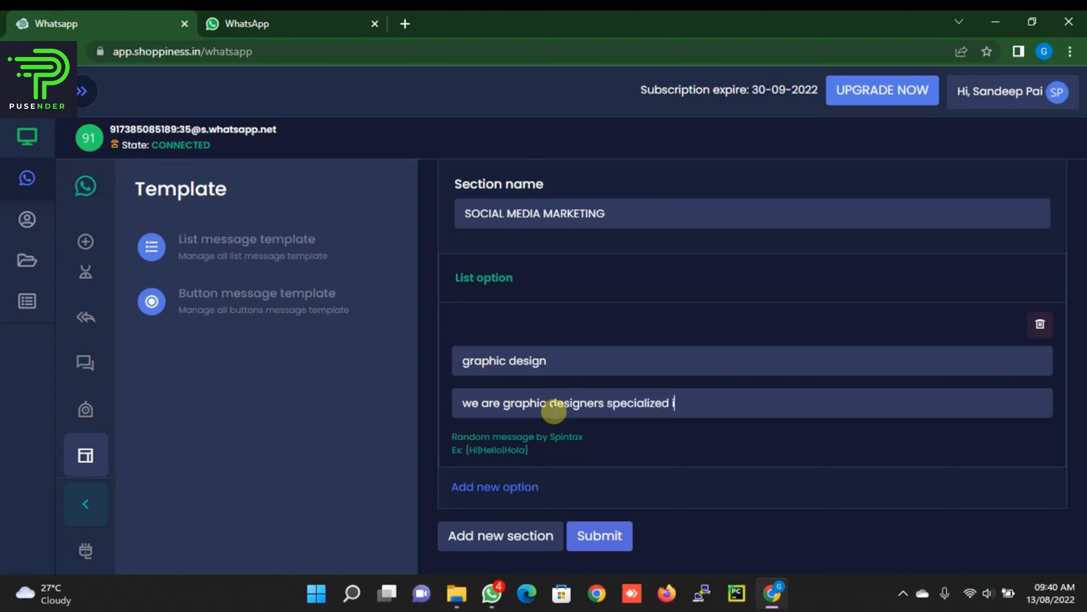
text(n 3d grap)
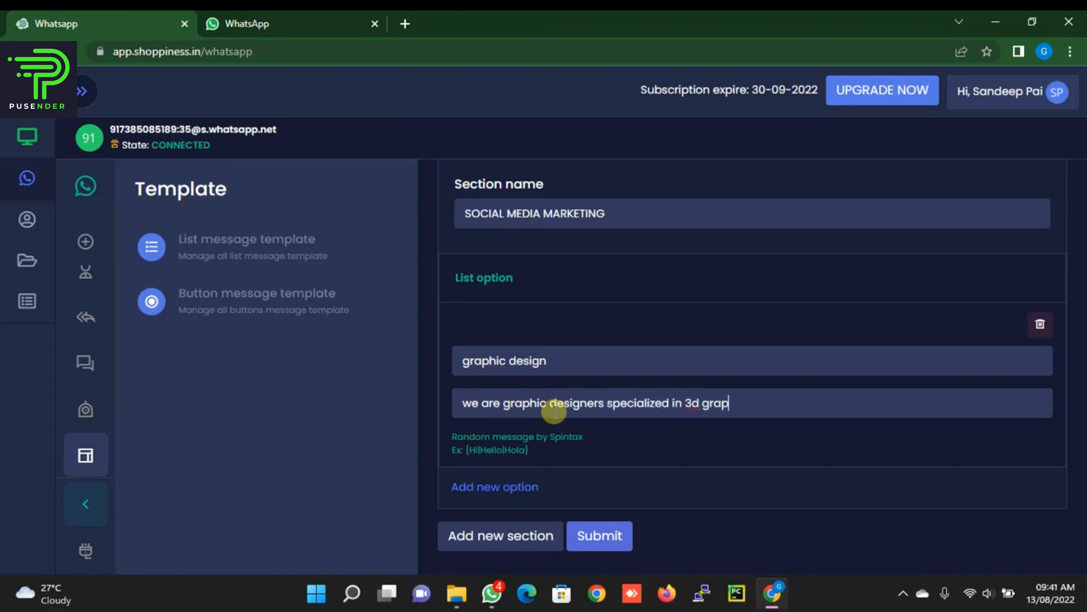
text(hics)
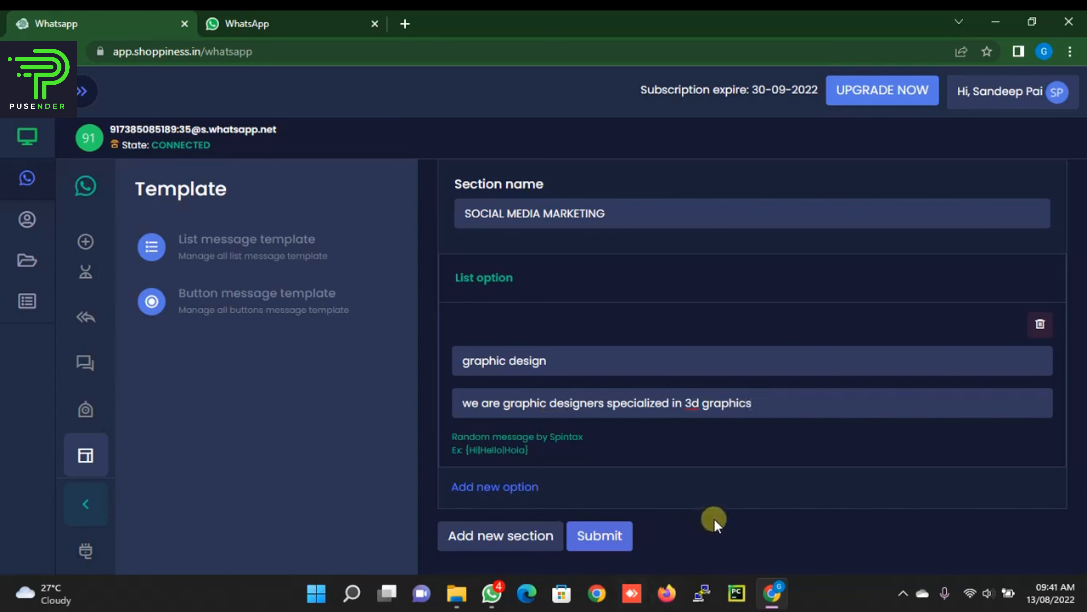
Step: Save the list template and start a new campaign named TEST BUTTON SAMPLE
click(602, 536)
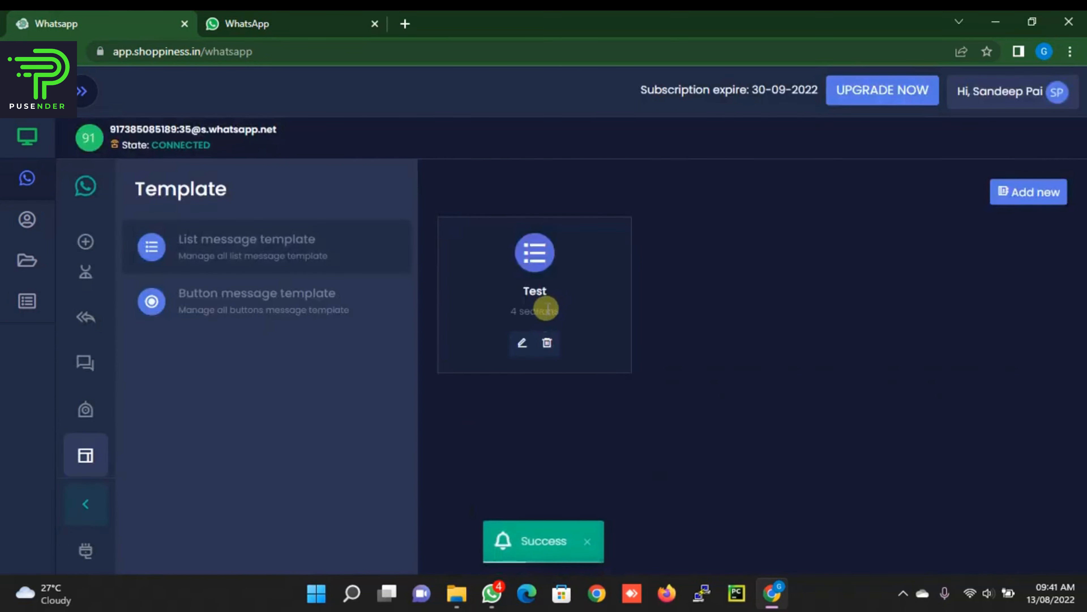
click(87, 364)
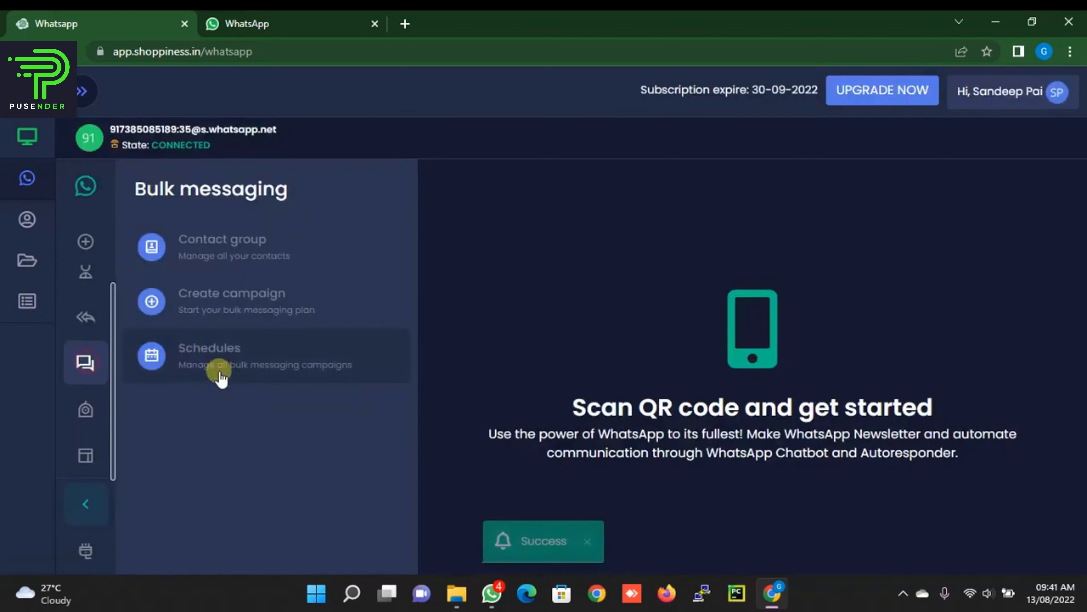
click(245, 308)
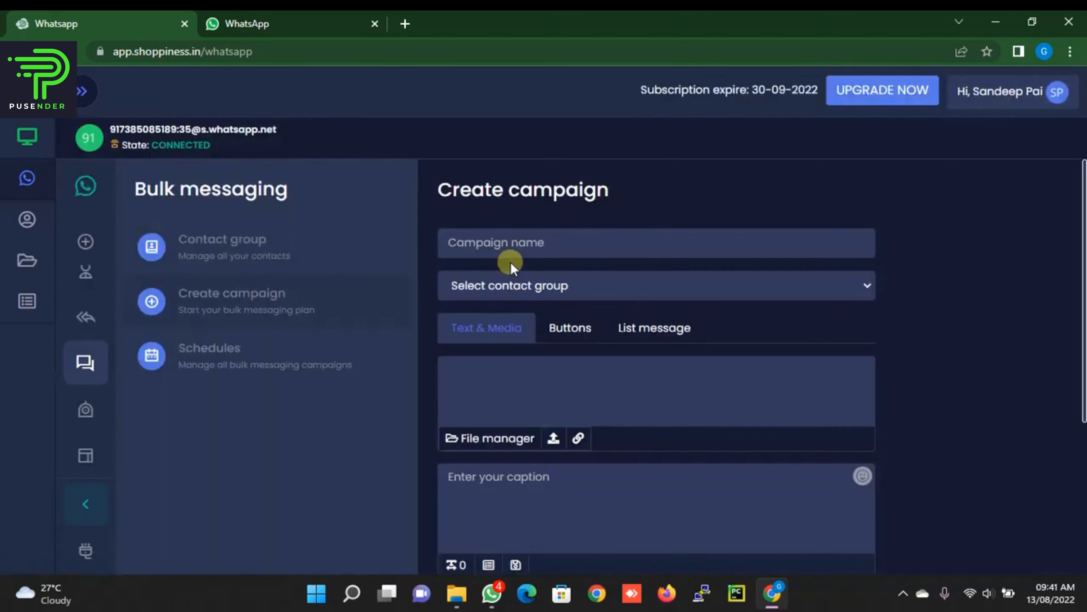
click(515, 243)
click(539, 312)
Step: Schedule list message Test to the Test Button group with 5-second min and max intervals
click(529, 284)
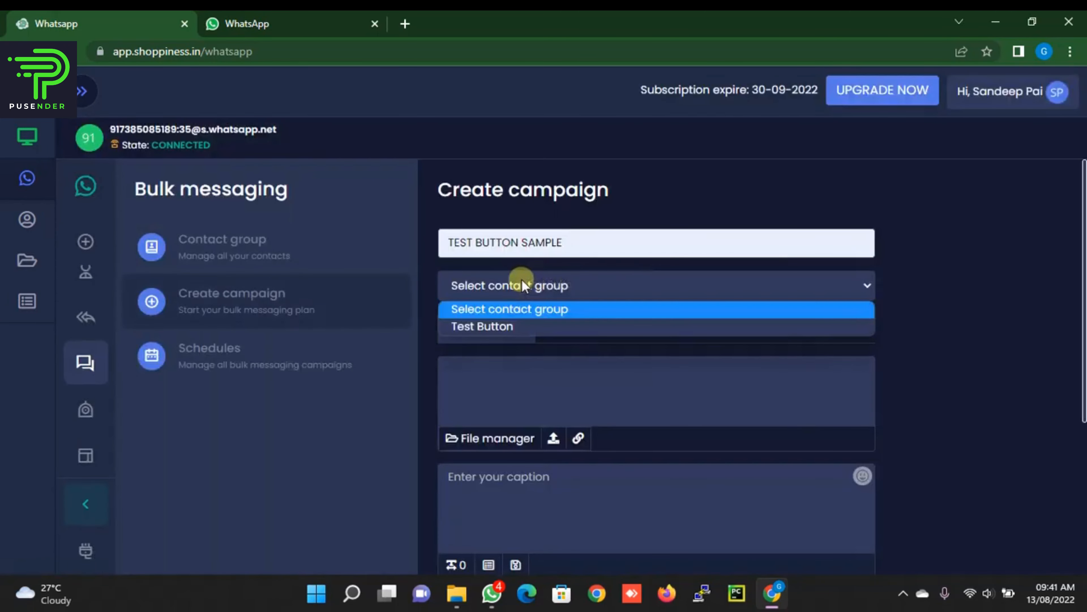
click(509, 324)
click(643, 334)
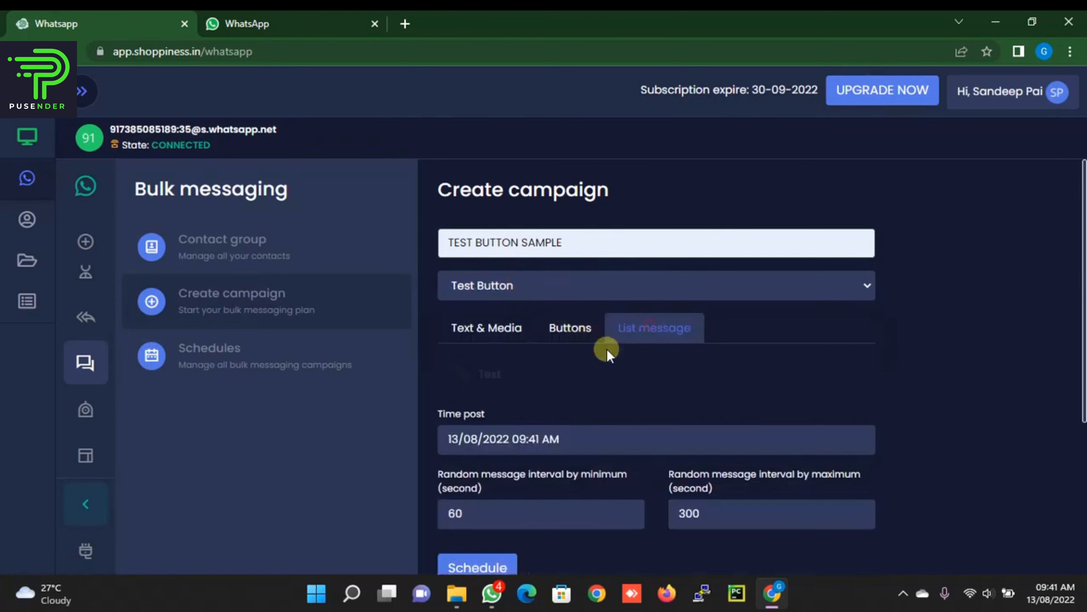
scroll(606, 349, down, 1)
click(462, 346)
double_click(479, 481)
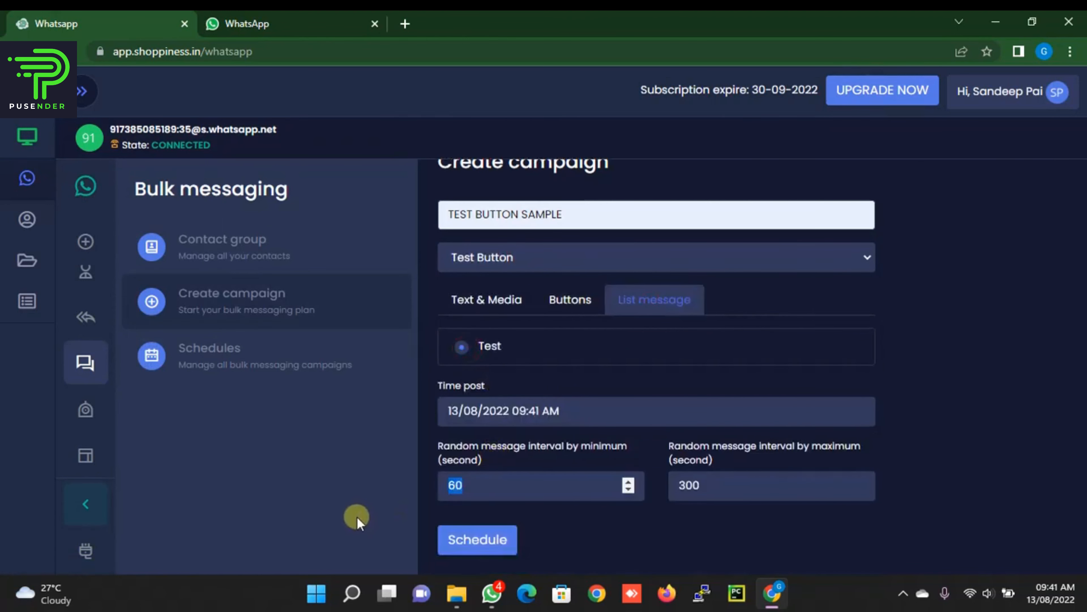
text(5)
double_click(728, 486)
text(5)
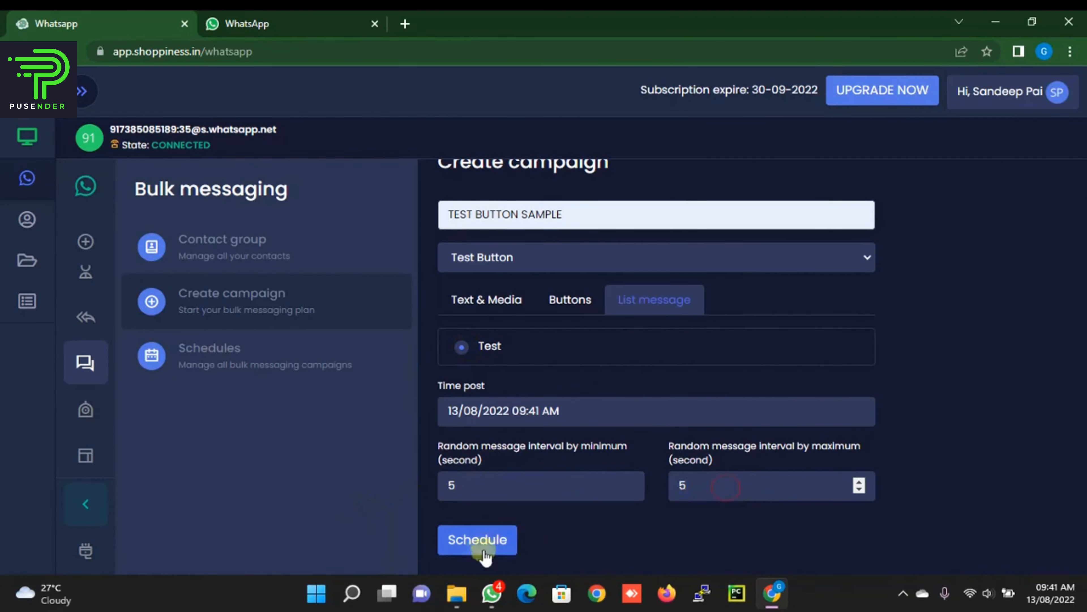
click(479, 543)
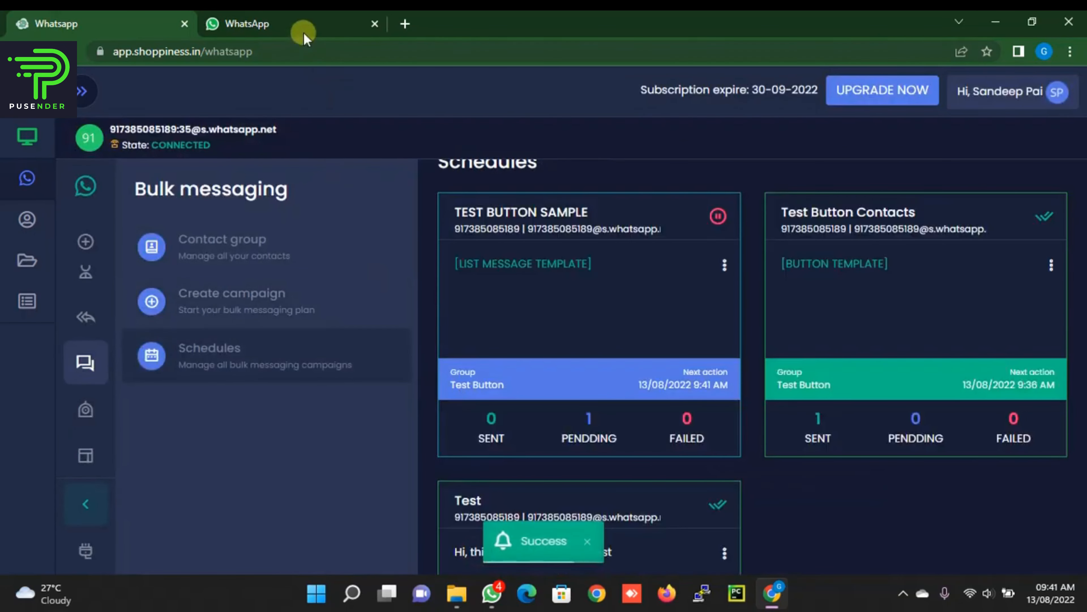
click(299, 20)
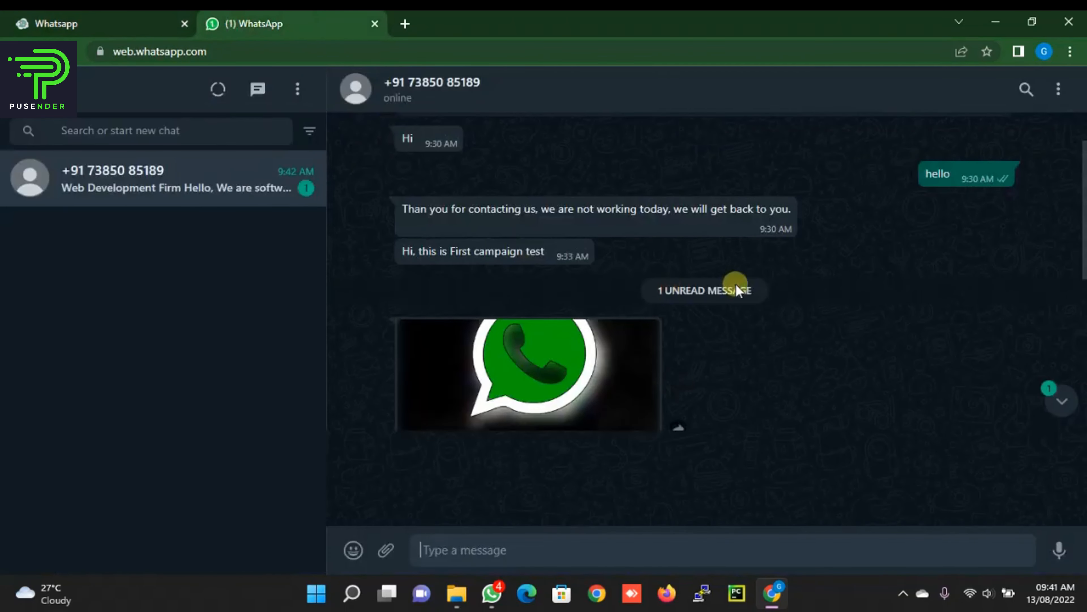
Step: Browse the Web Development Firm message's SERVICES list in WhatsApp Web, then return to Shoppiness
scroll(741, 287, down, 8)
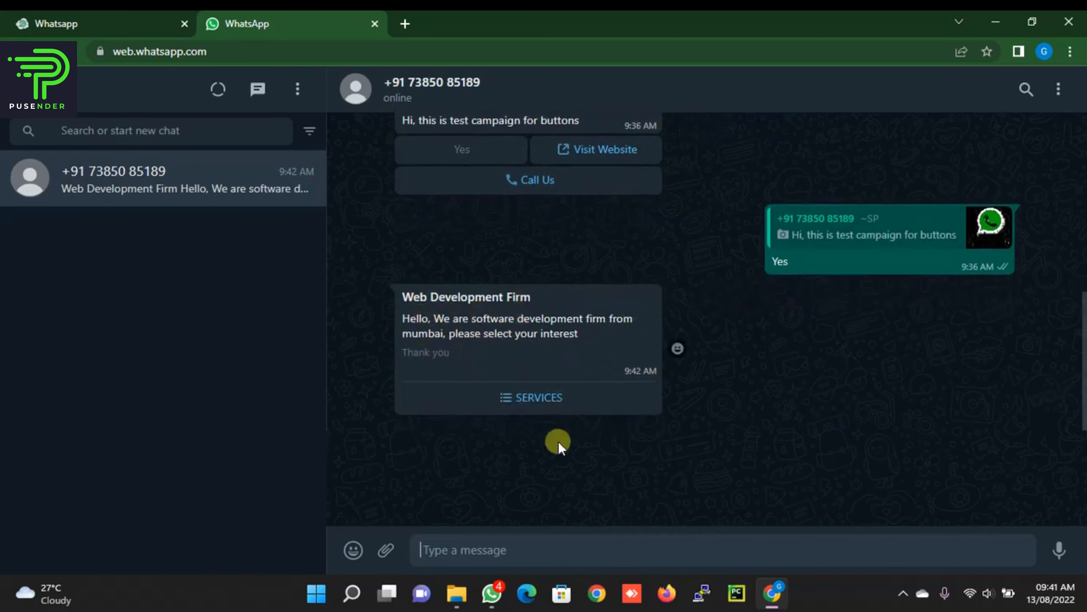
click(536, 404)
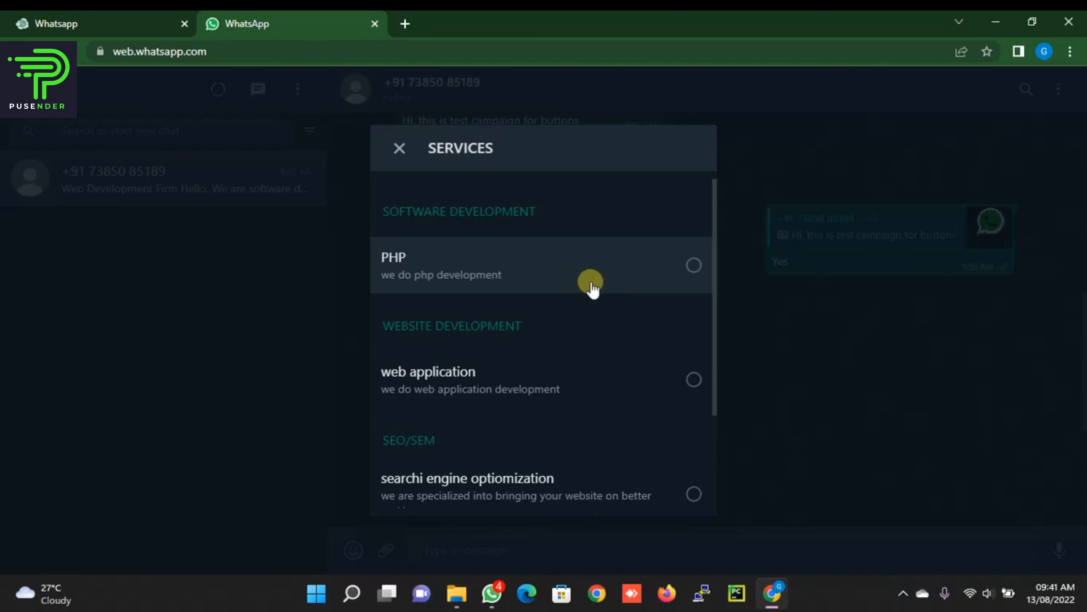
scroll(592, 286, down, 3)
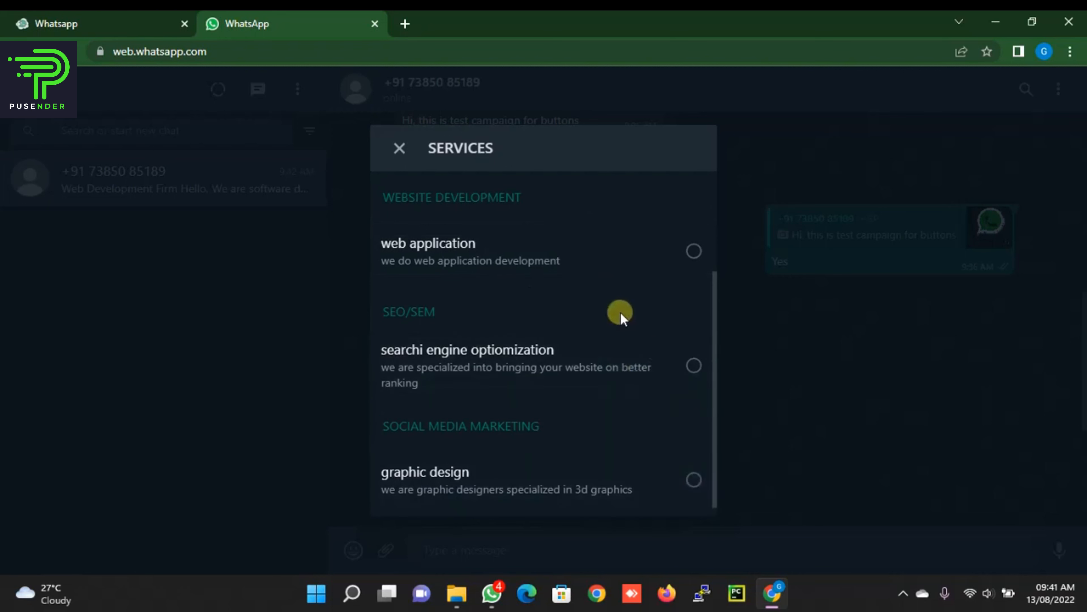
click(398, 147)
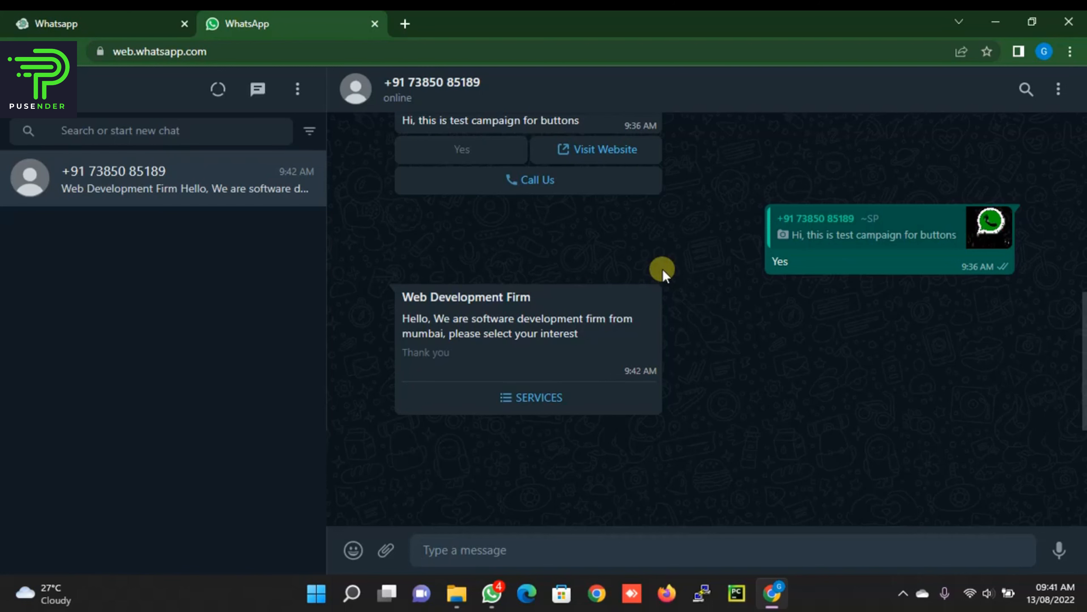
click(55, 23)
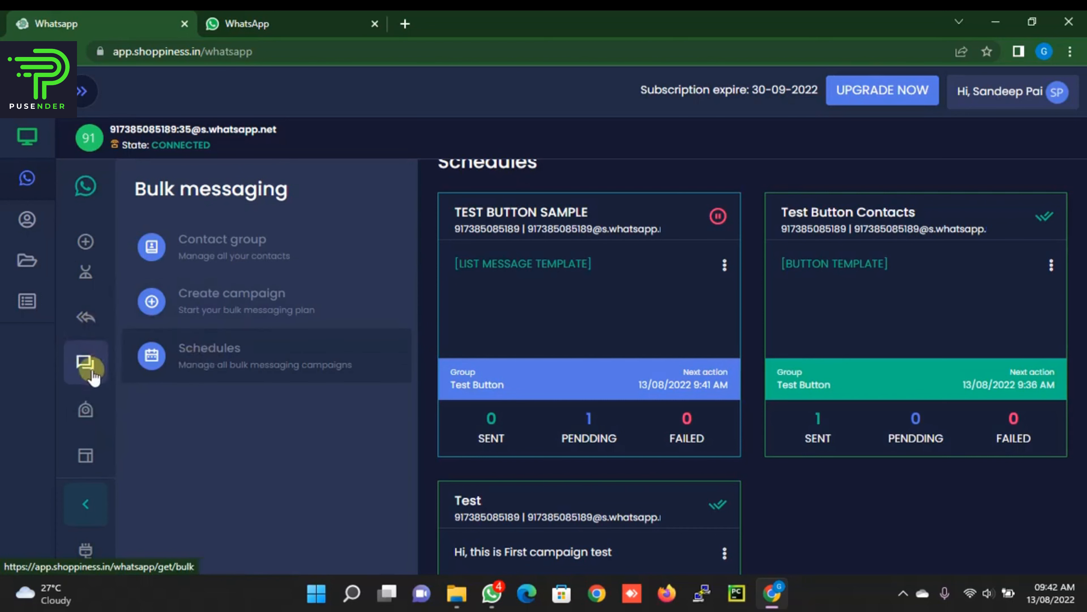
Step: Create a new contact group named 'Test New'
click(225, 231)
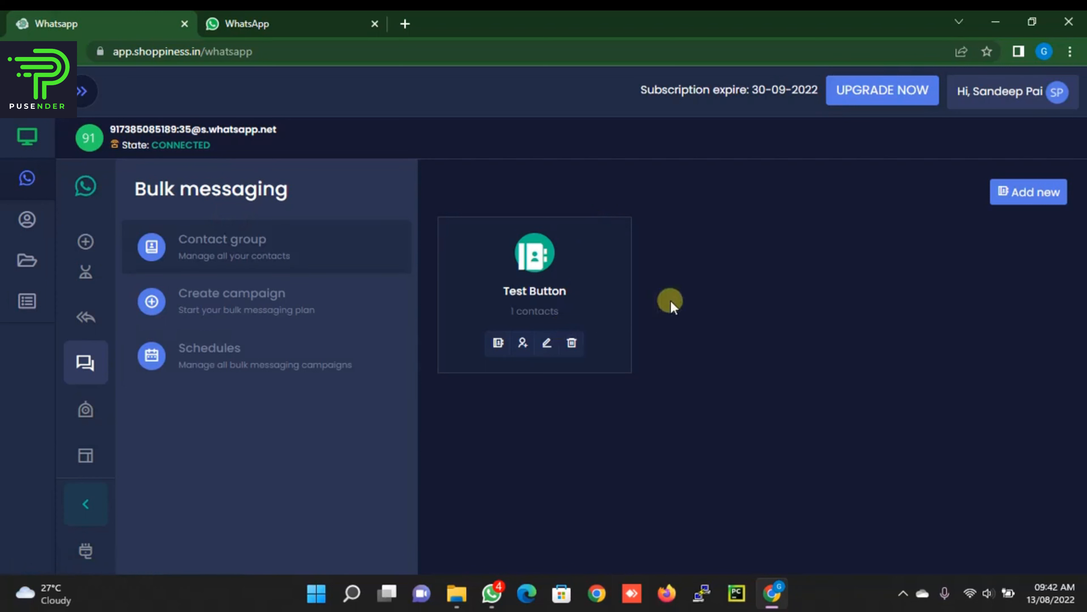
click(1044, 193)
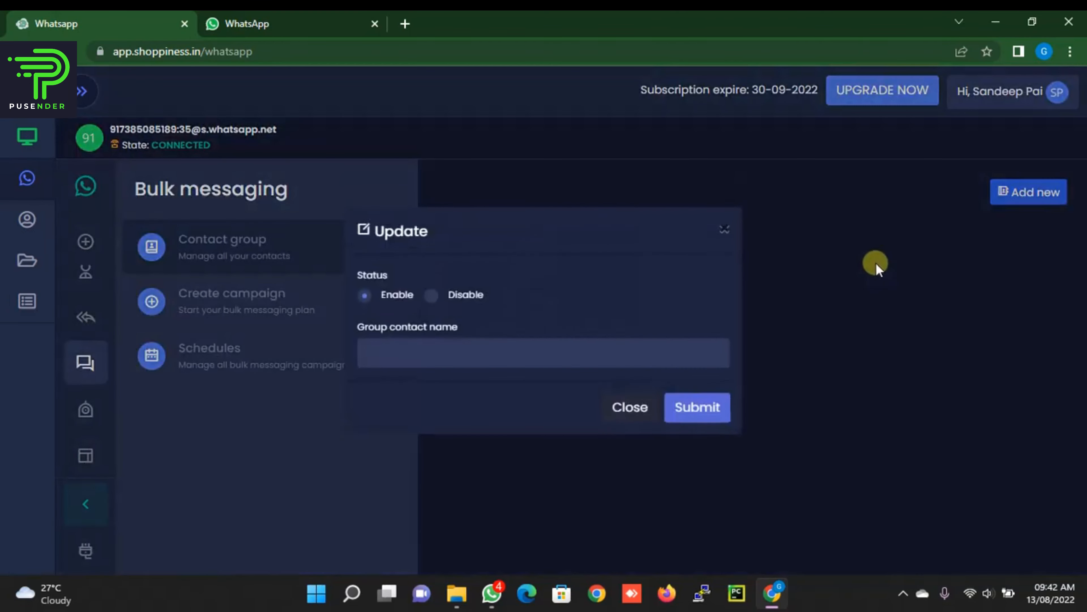
click(524, 356)
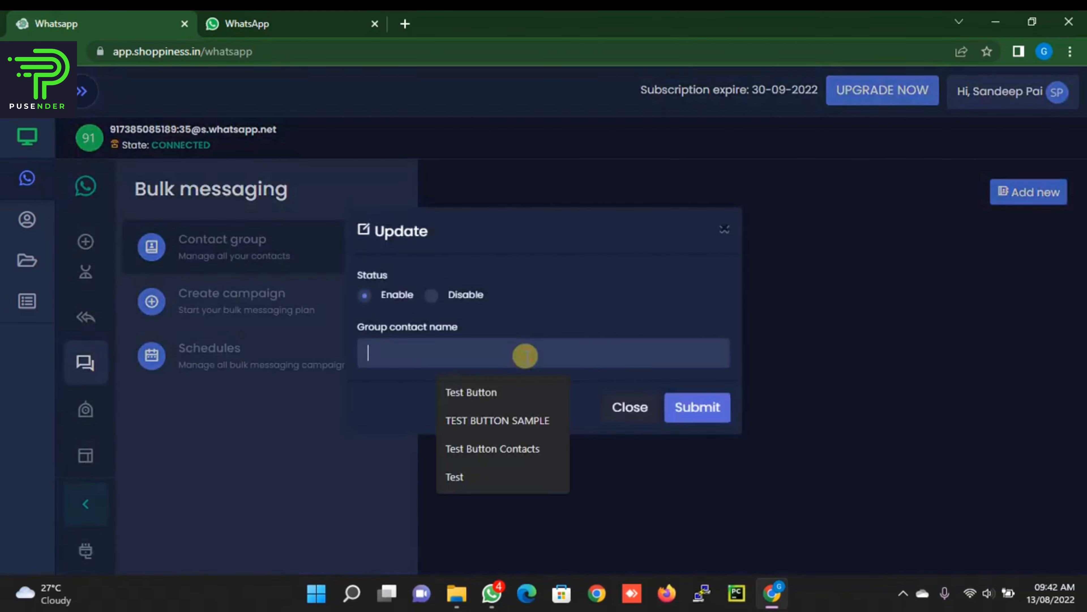
text(Test)
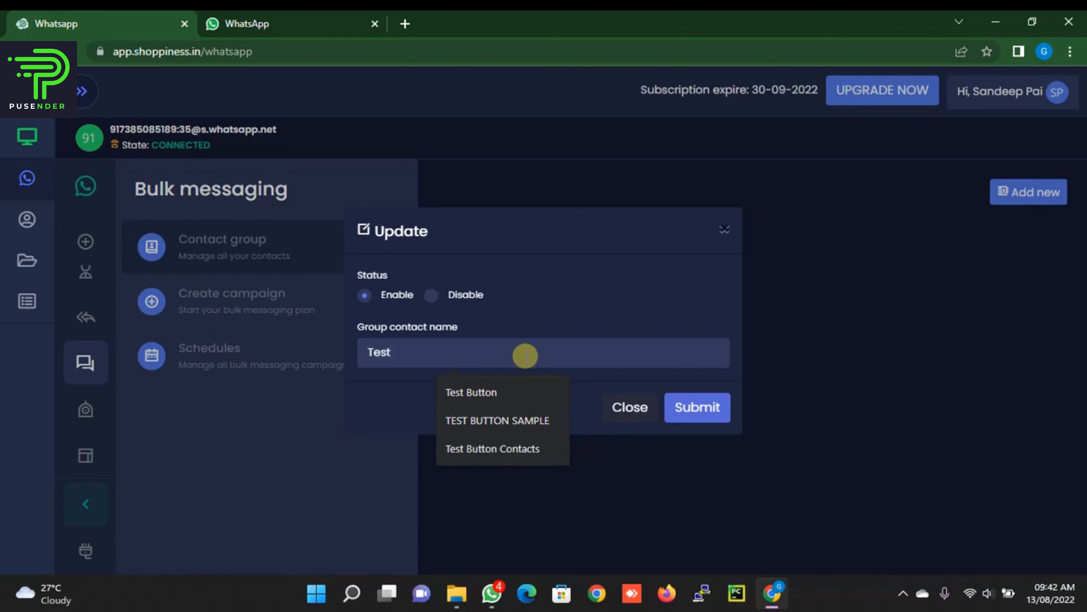
text( New)
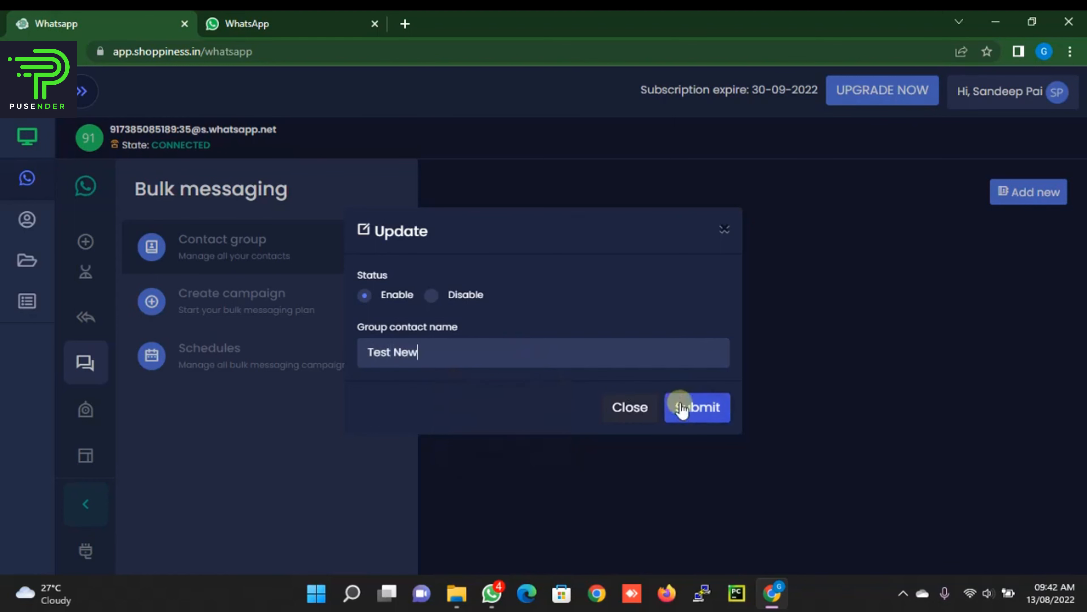
click(696, 407)
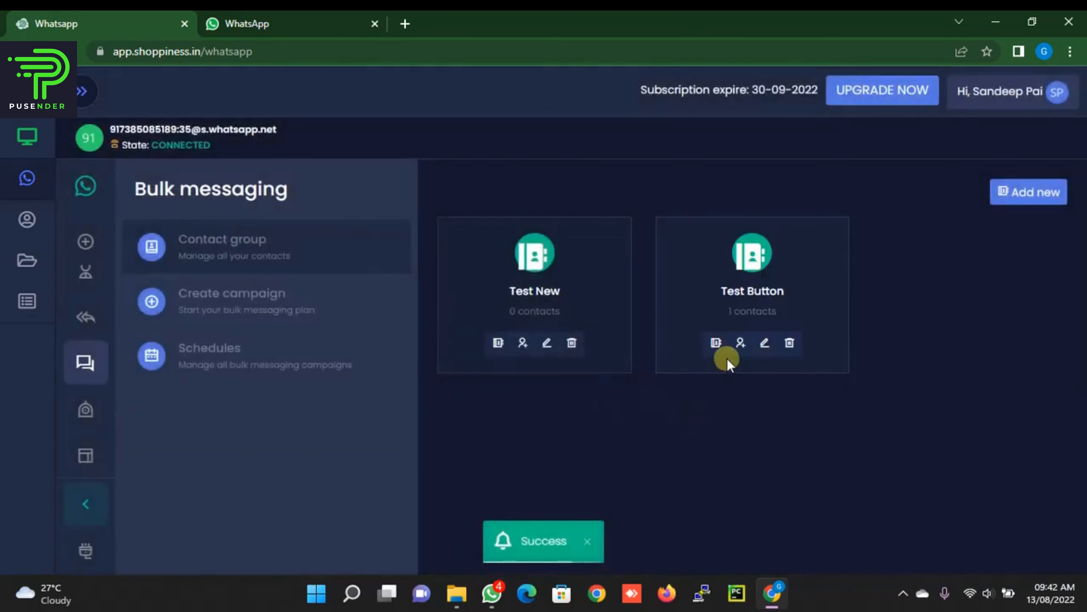
Step: Download the Test New group's example contact template and open the spreadsheet
click(523, 342)
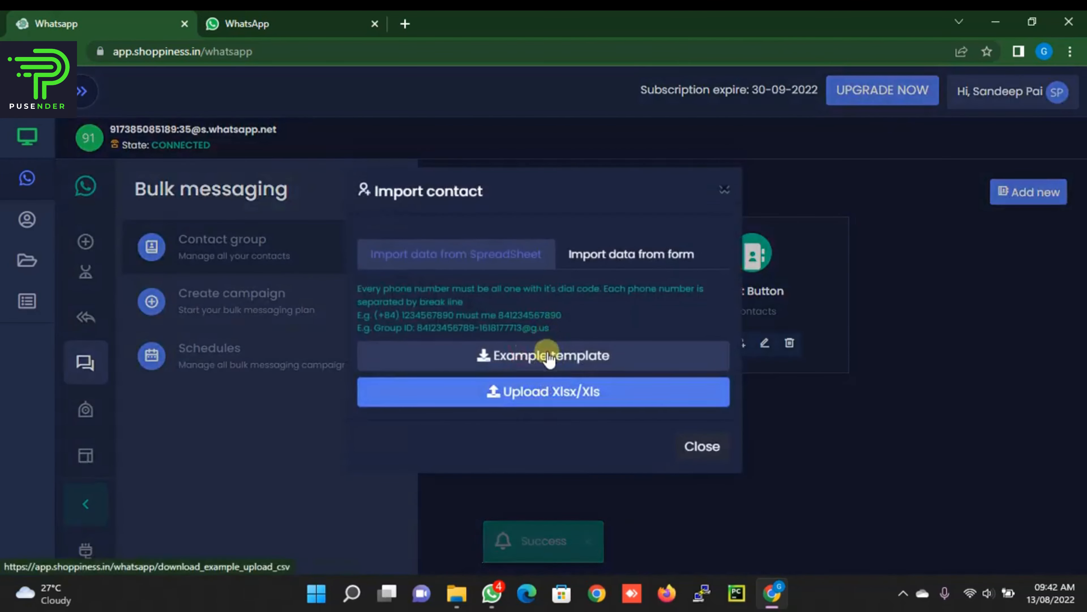
click(553, 355)
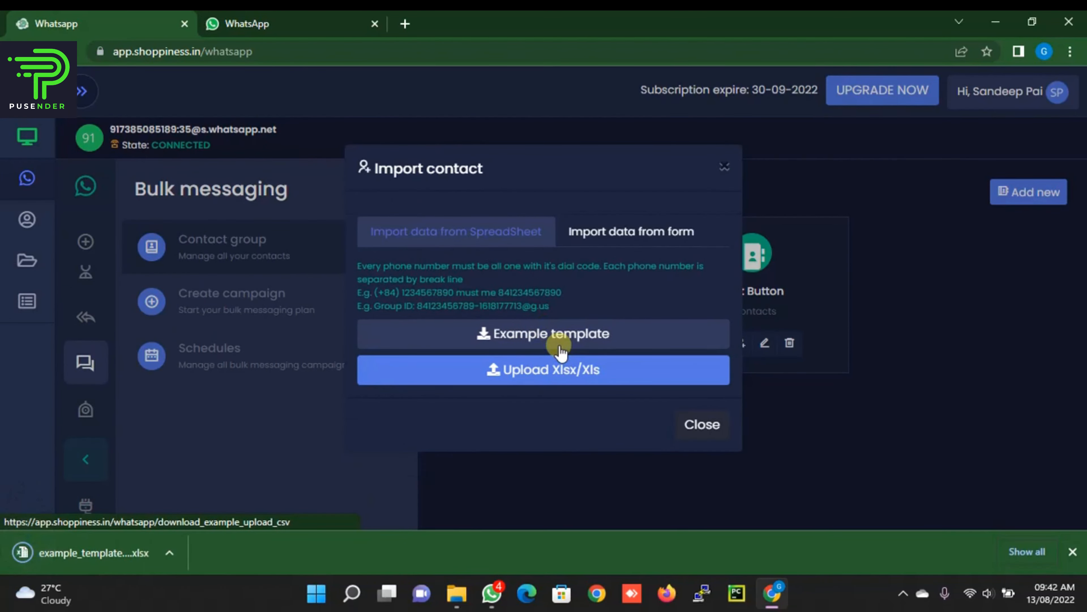
click(123, 560)
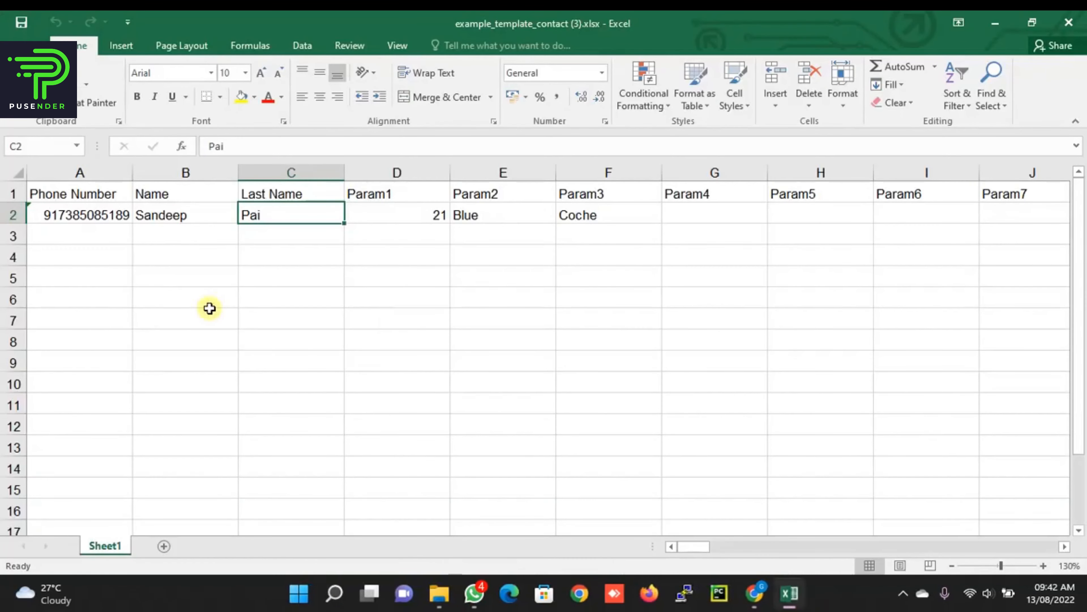
Step: Replace cell A2 with the test contact's phone number and close Excel
click(91, 215)
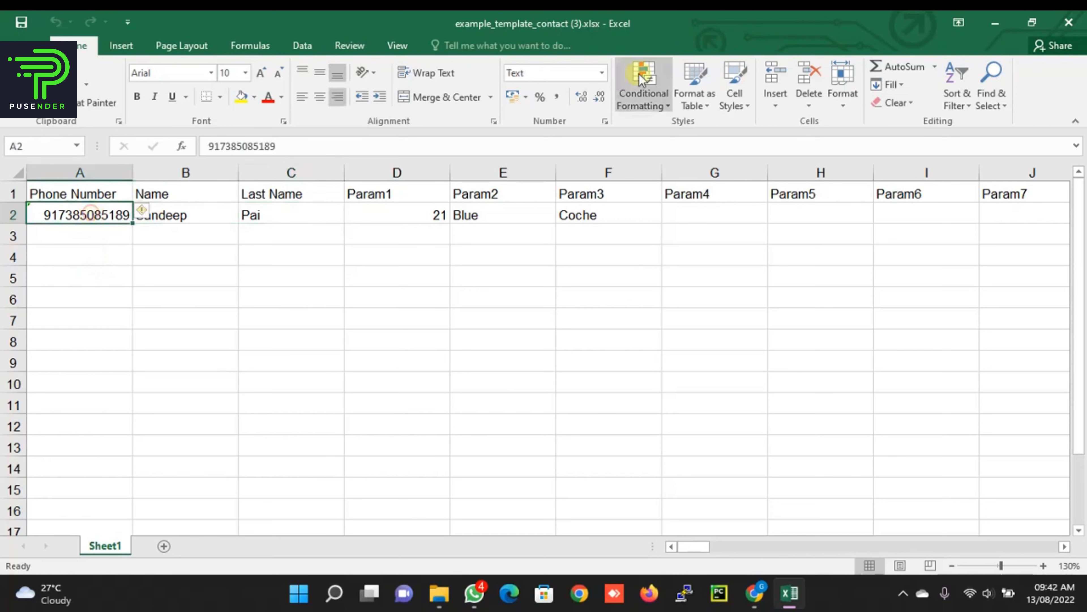
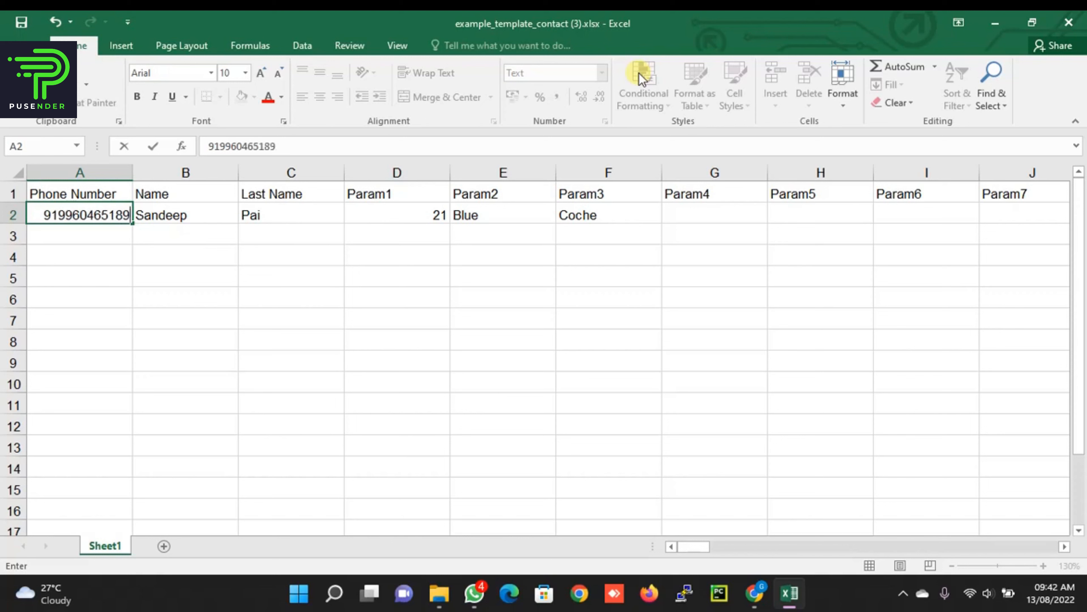
key(Return)
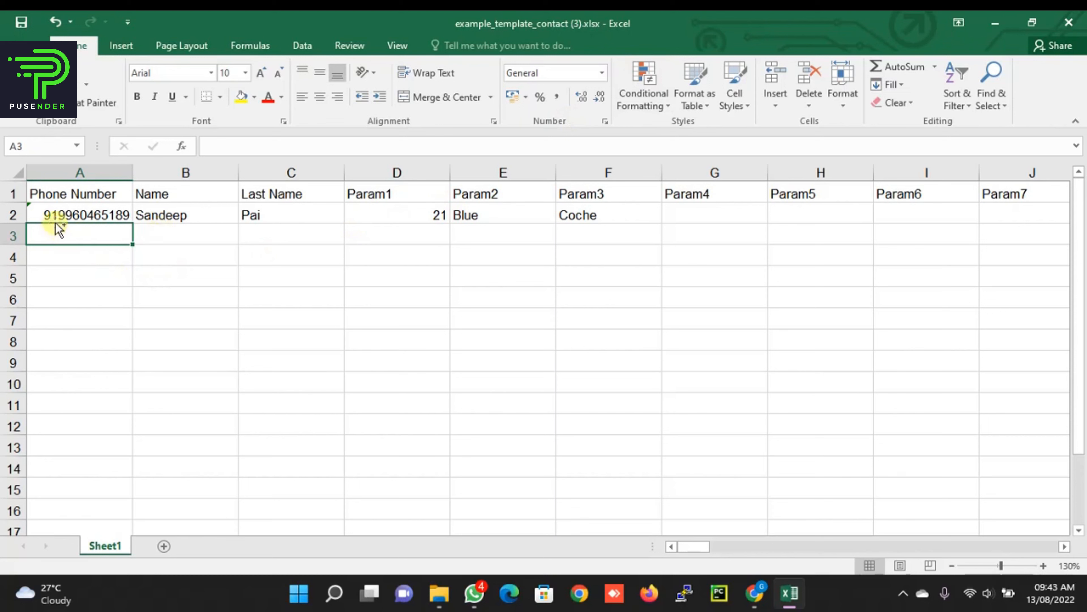
click(1069, 21)
Step: Upload the edited spreadsheet to Test New, then open the Test Button button template for editing
click(760, 421)
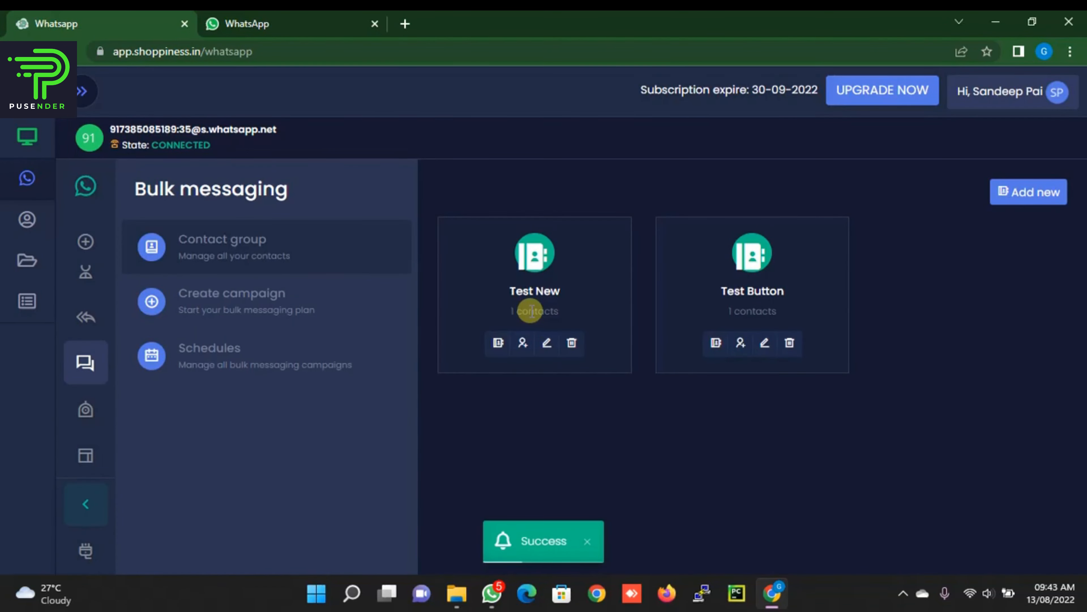
click(85, 455)
click(520, 359)
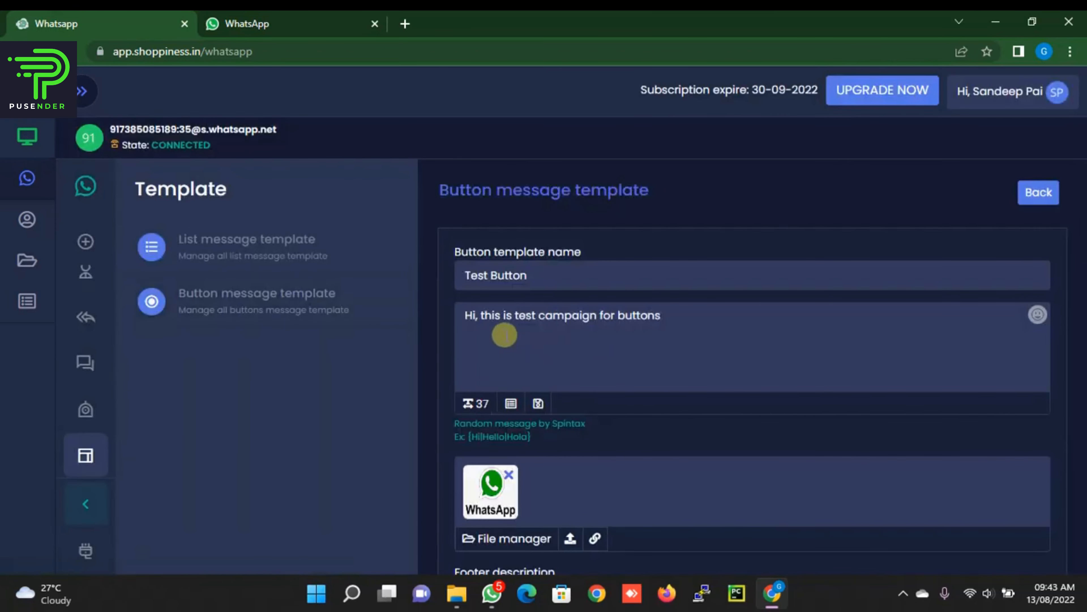
Step: Insert %name% after 'Hi,' in the Test Button caption and save the template
click(478, 319)
text(%)
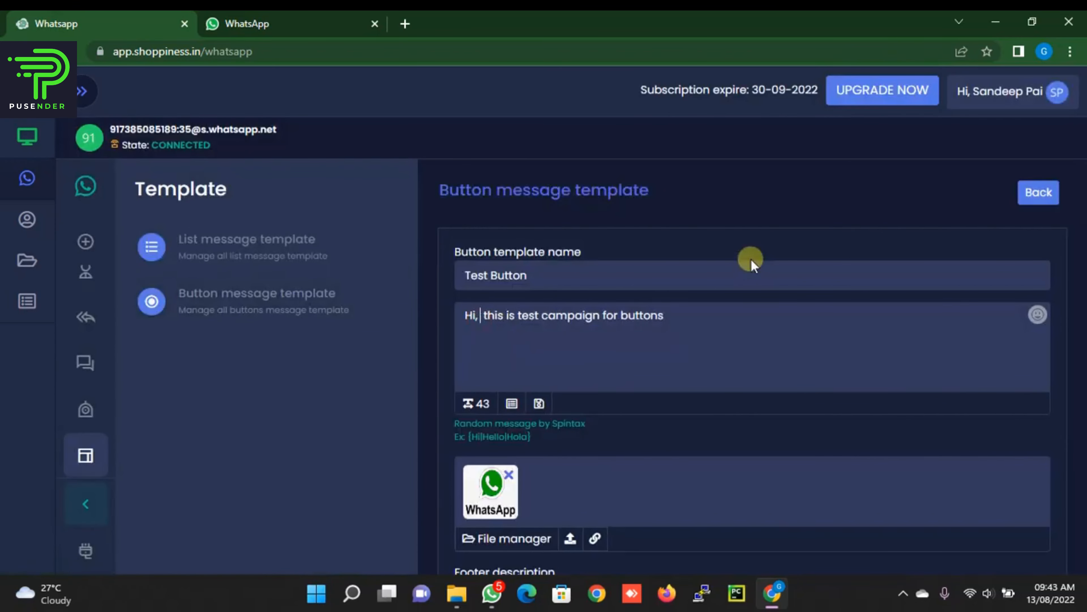
text(name)
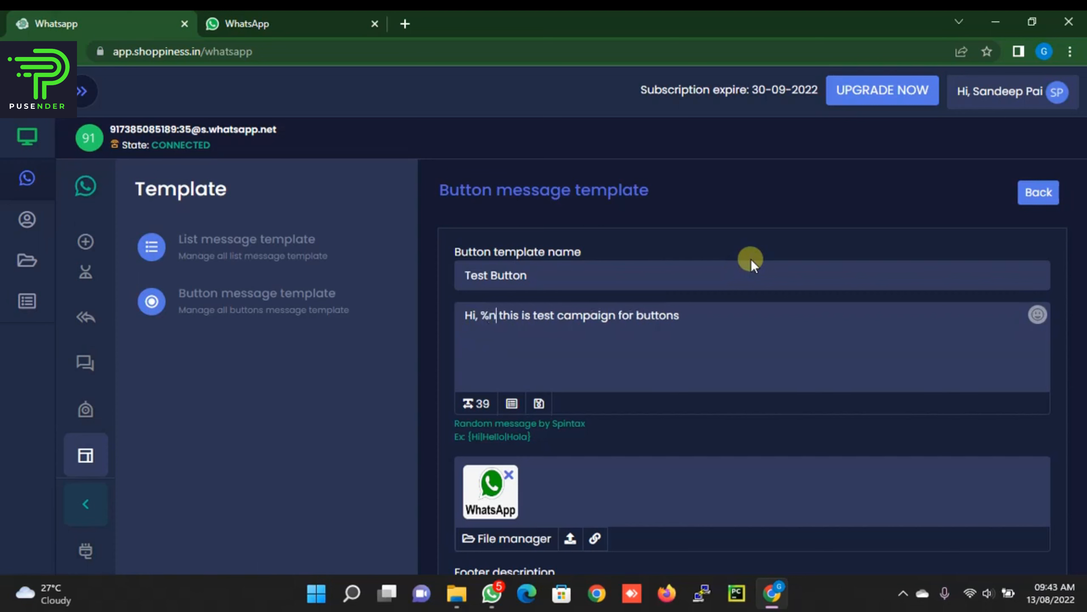
text(%)
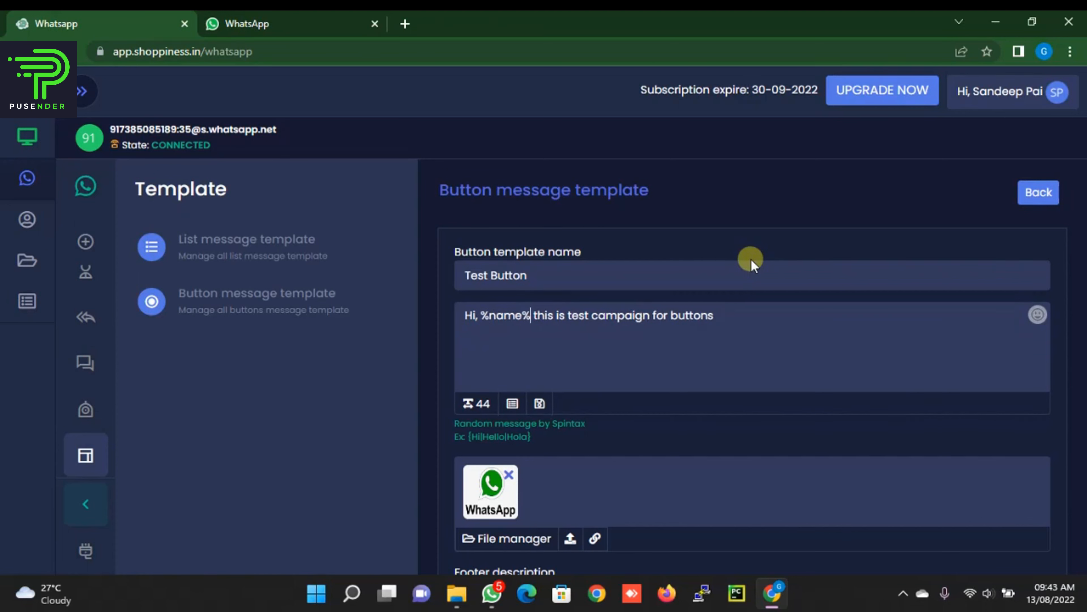
scroll(751, 258, down, 15)
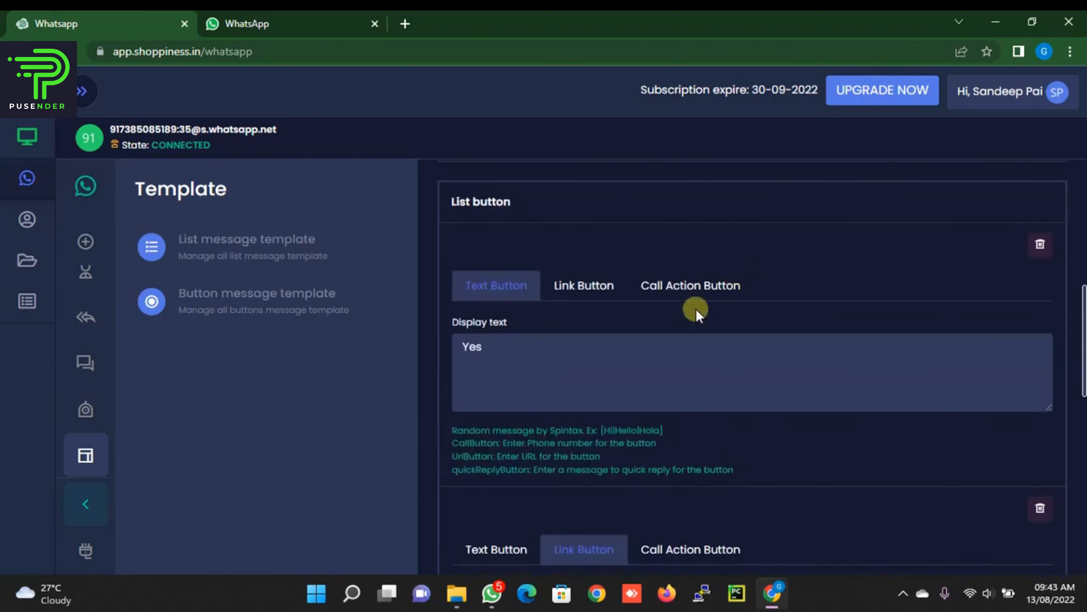
scroll(625, 403, down, 6)
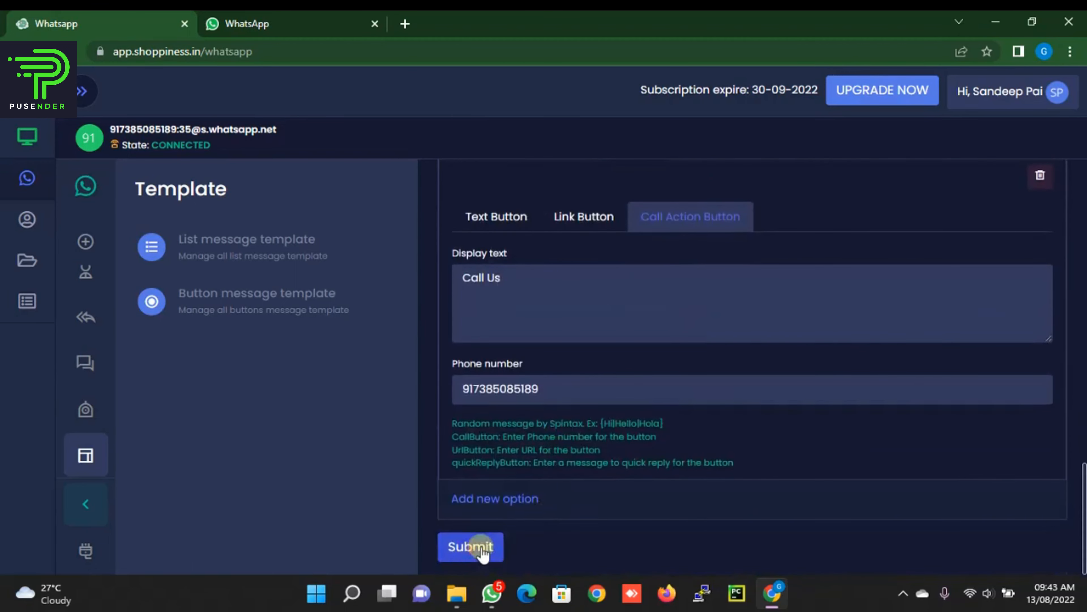
click(478, 545)
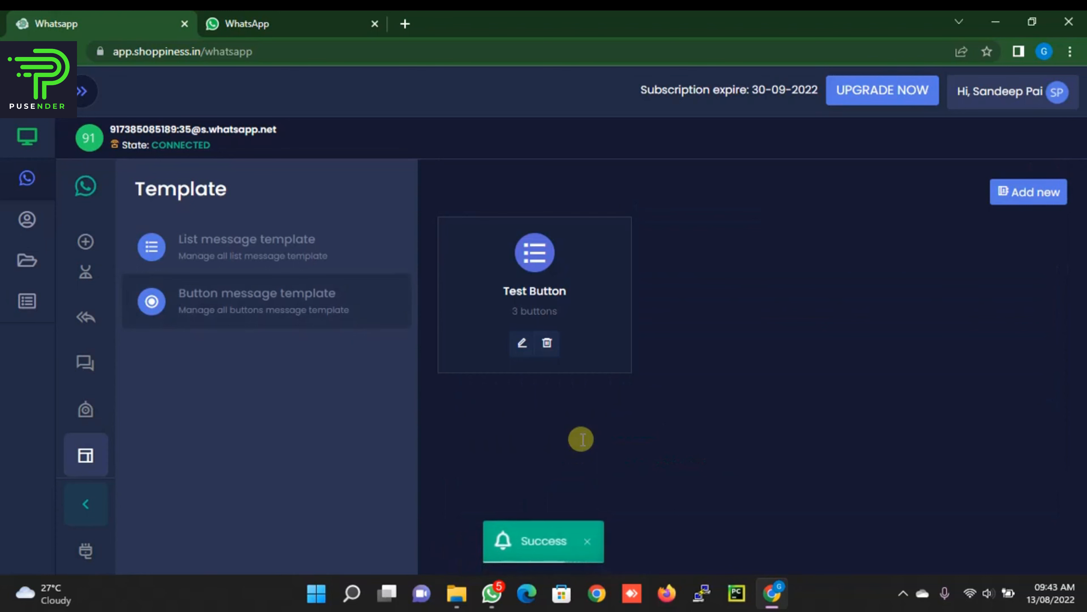
Step: Start a new campaign named Test Button targeting the Test New contact group
click(81, 361)
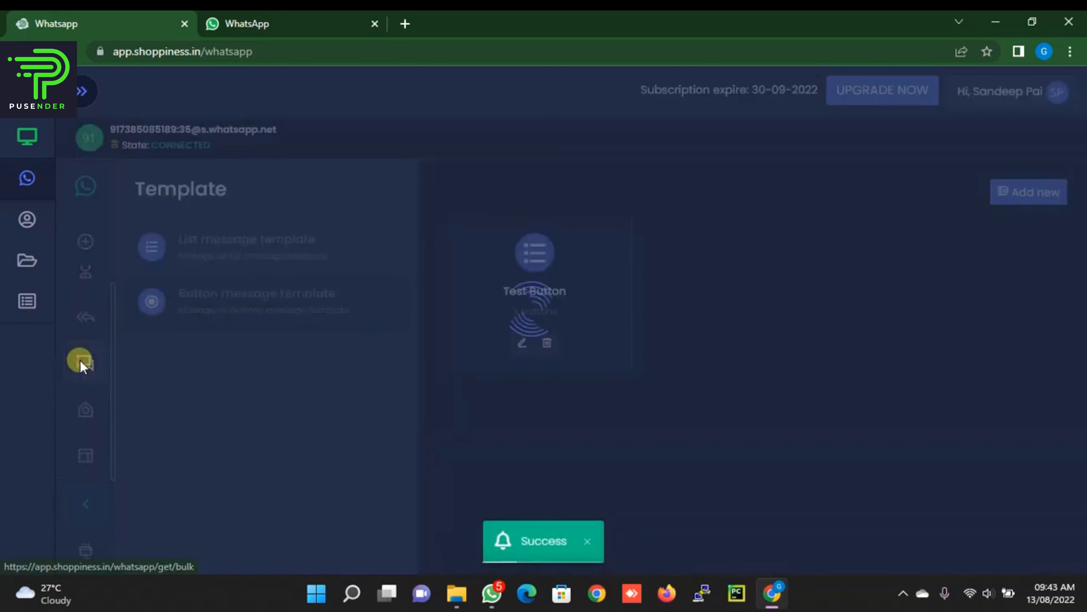
click(300, 291)
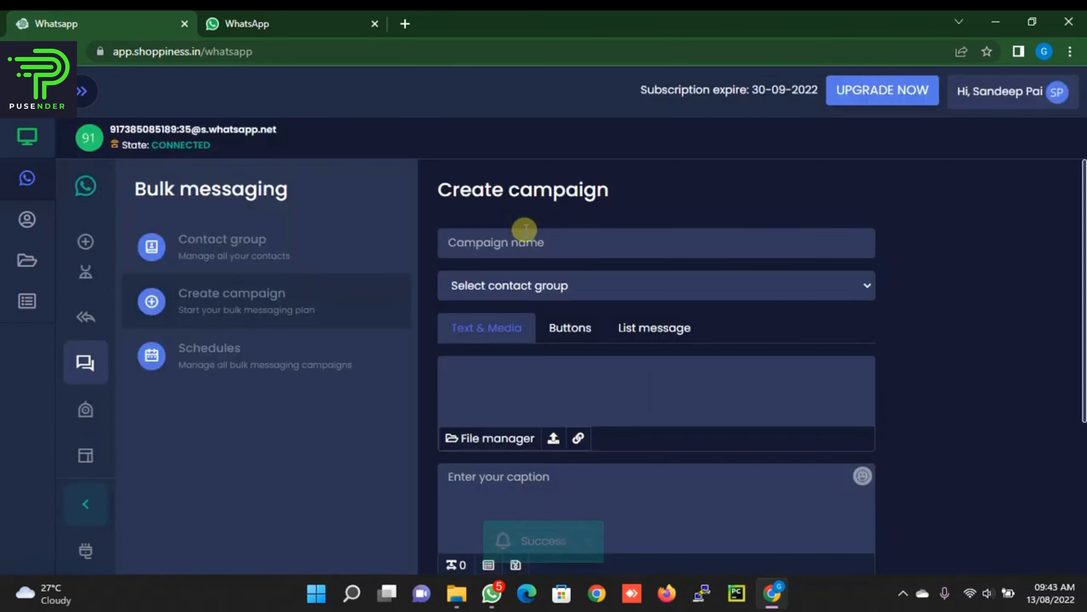
click(526, 232)
click(534, 274)
click(542, 286)
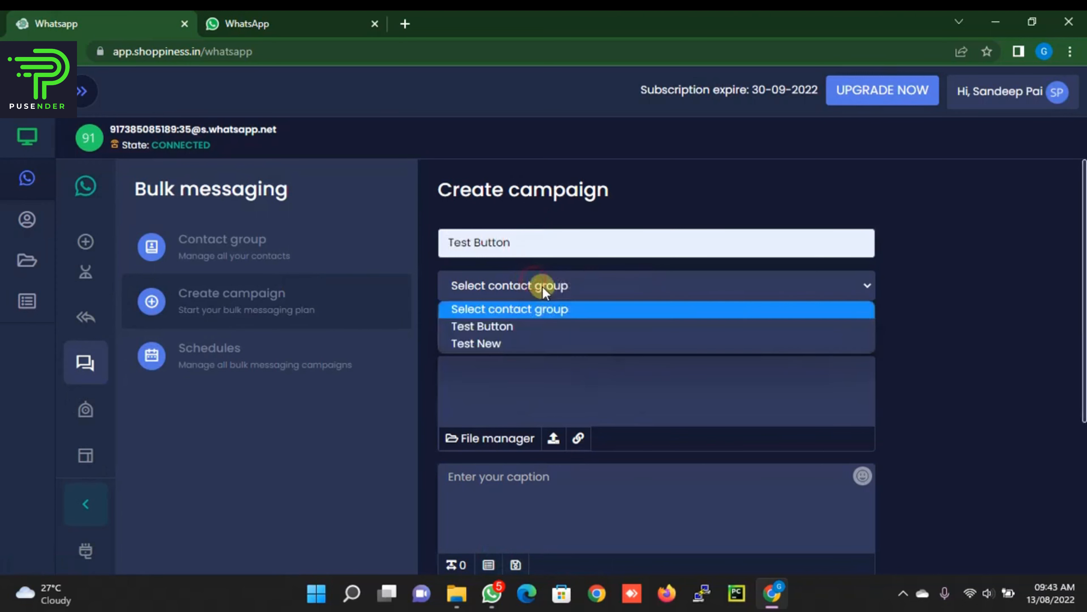
click(512, 343)
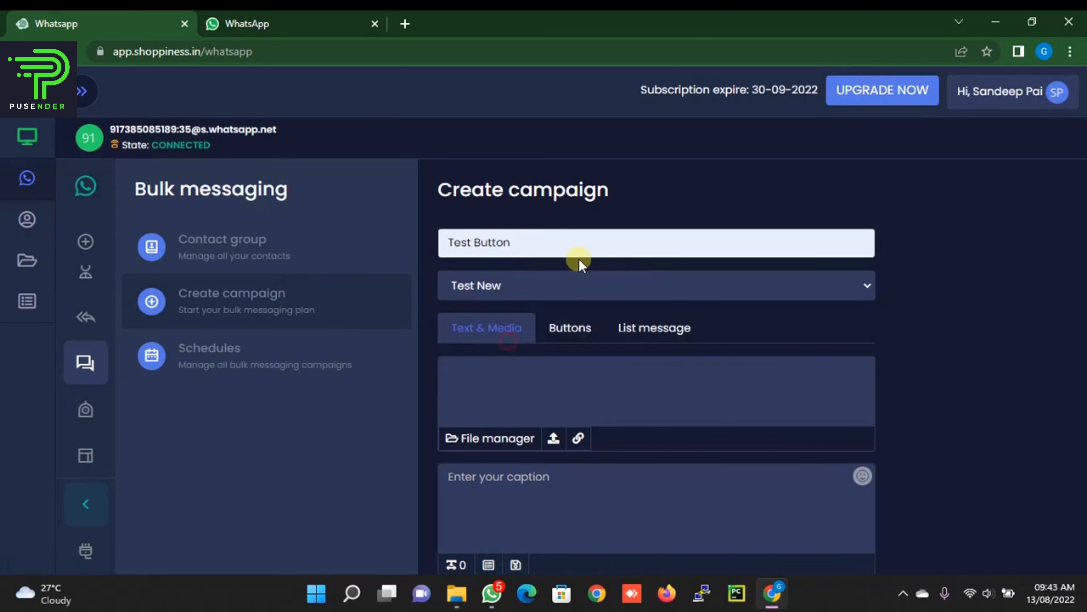
click(552, 284)
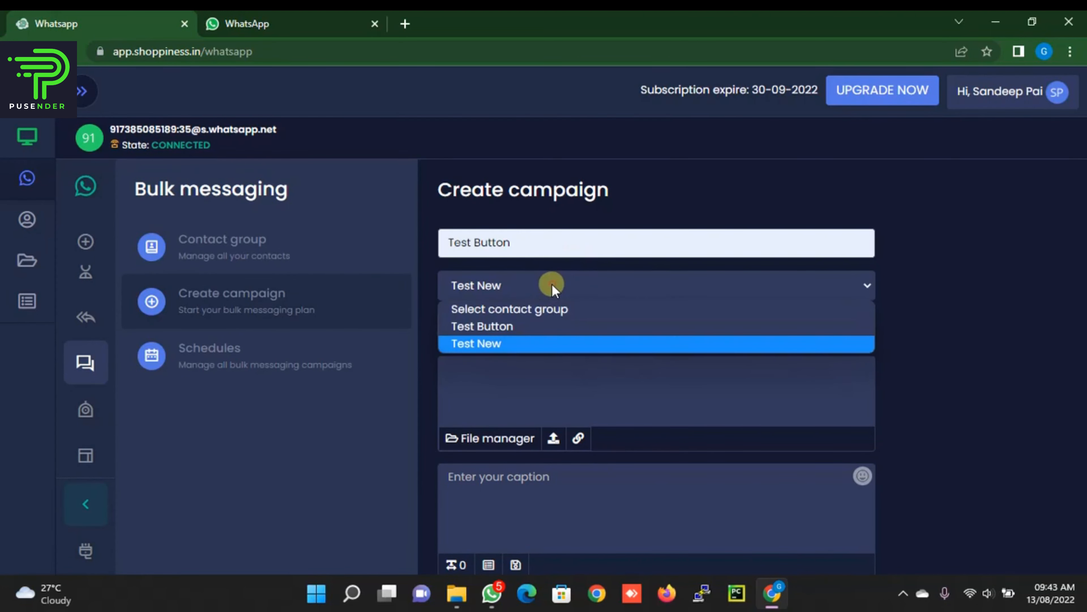
click(555, 289)
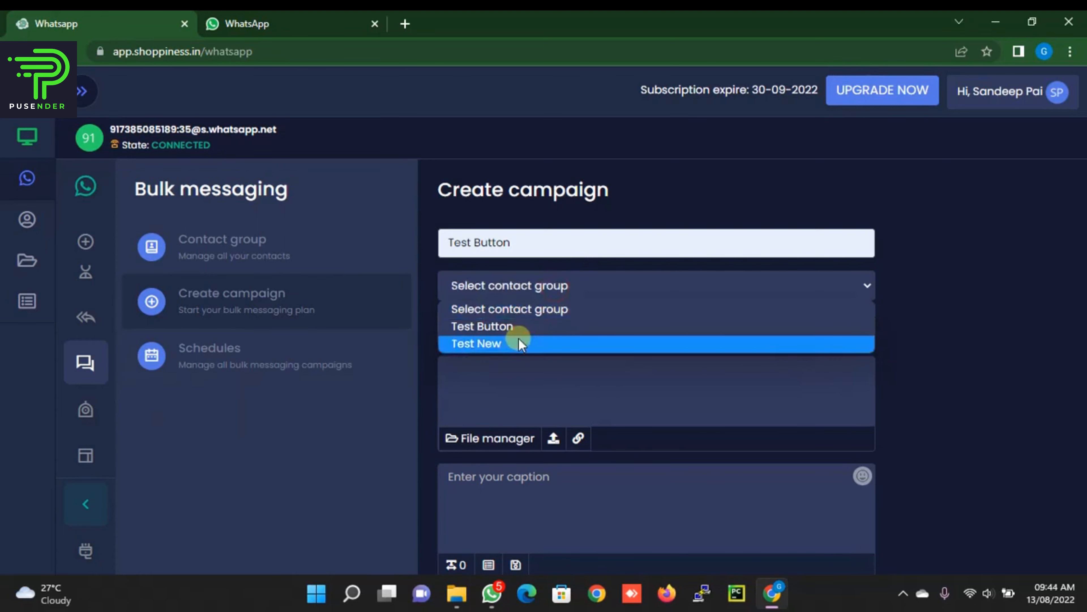
click(519, 343)
Step: Schedule the Test Button button template with 5-second minimum and maximum intervals
click(550, 322)
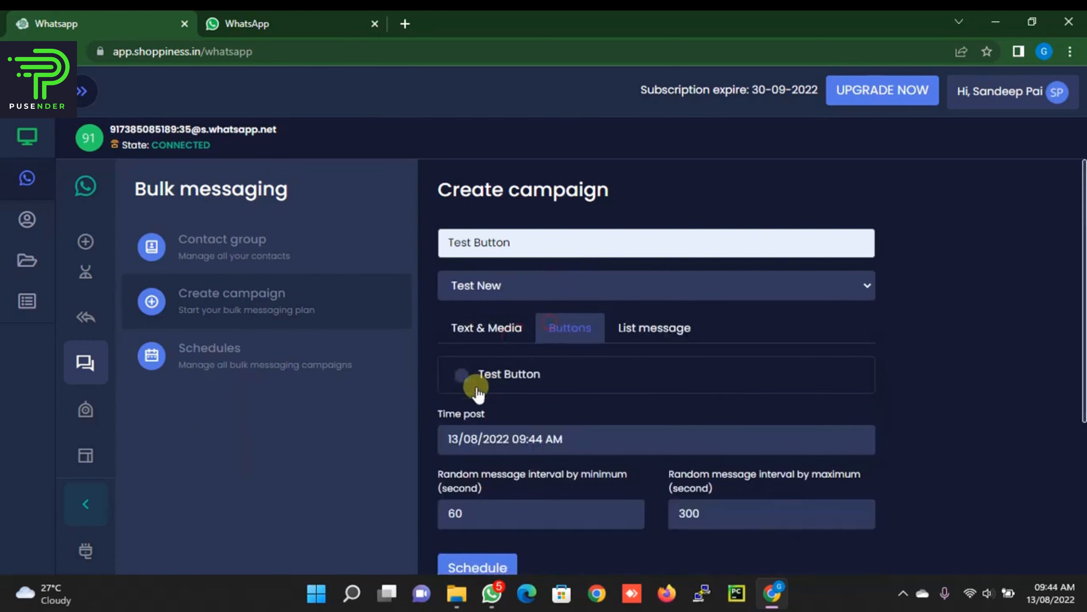
click(457, 377)
scroll(702, 344, down, 1)
drag(475, 486, 353, 498)
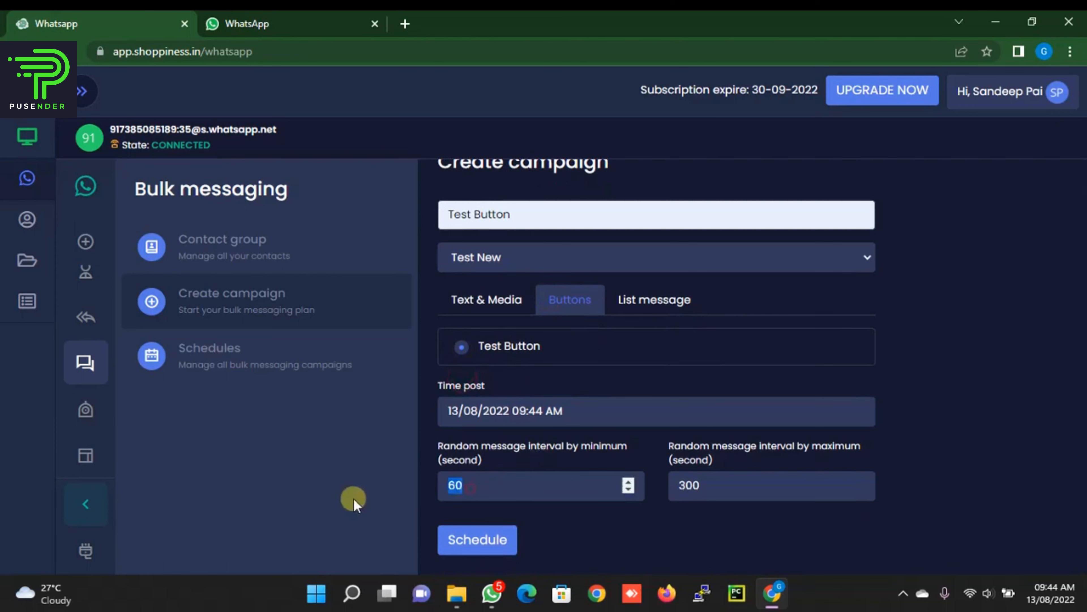
text(5)
double_click(725, 481)
text(5)
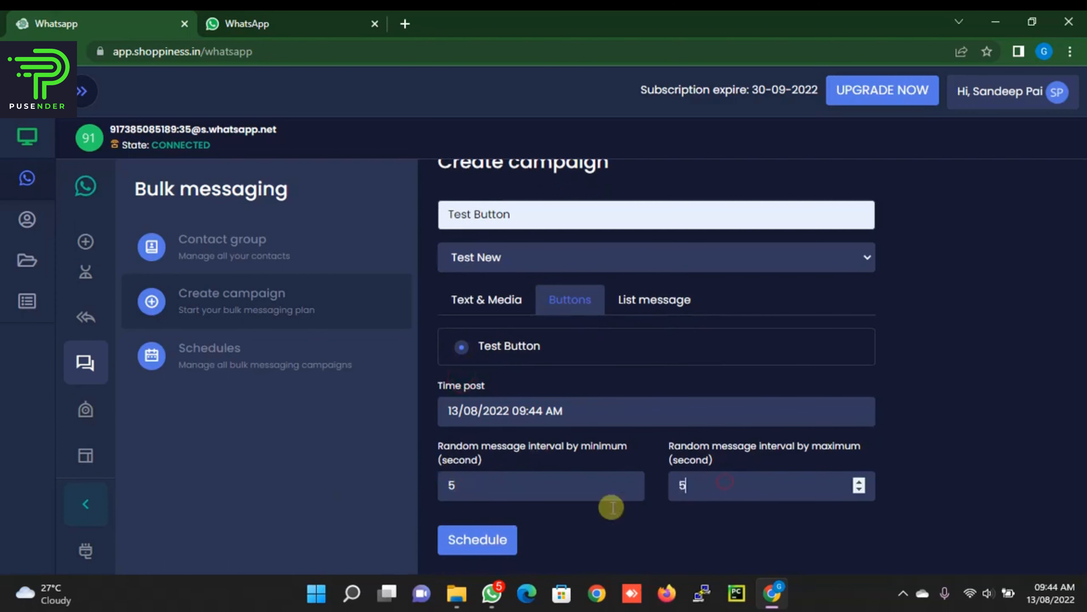
click(478, 539)
click(314, 23)
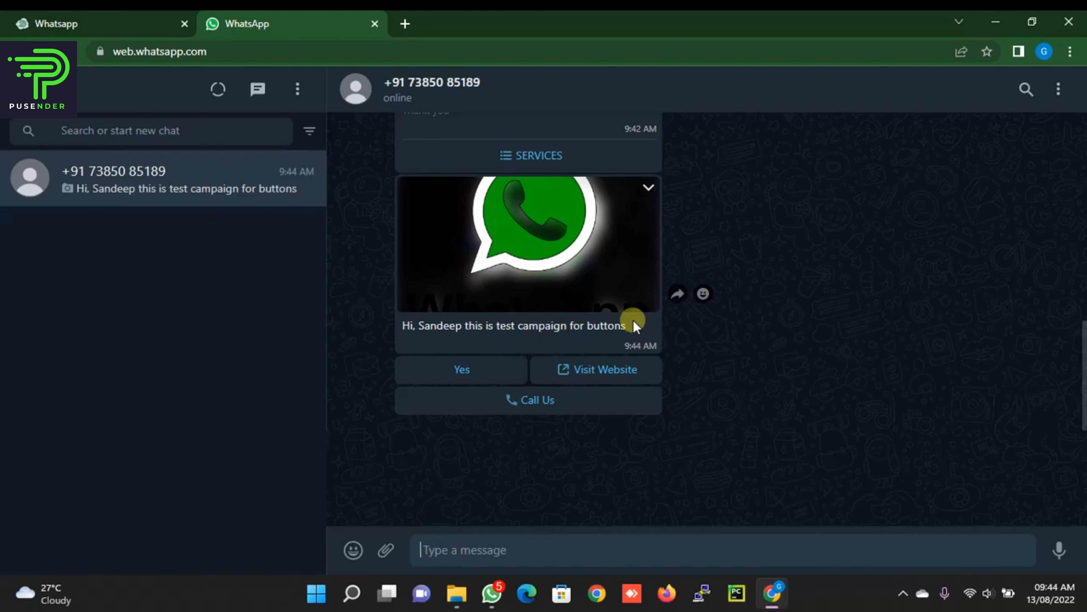
Step: Scroll up the WhatsApp chat to check the button message, then return to Shoppiness Schedules
scroll(633, 319, up, 10)
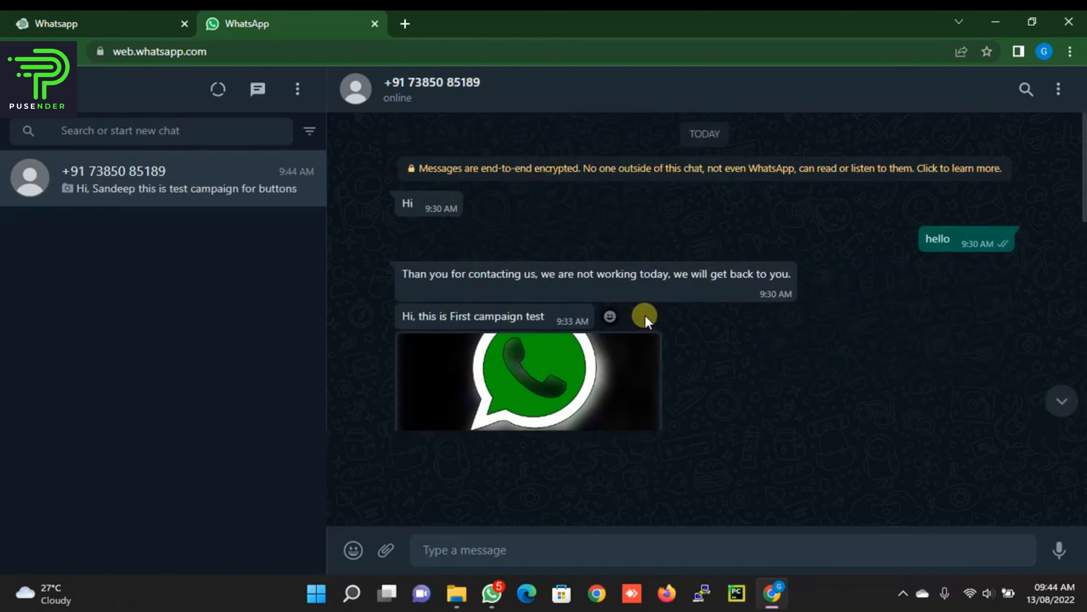
click(103, 19)
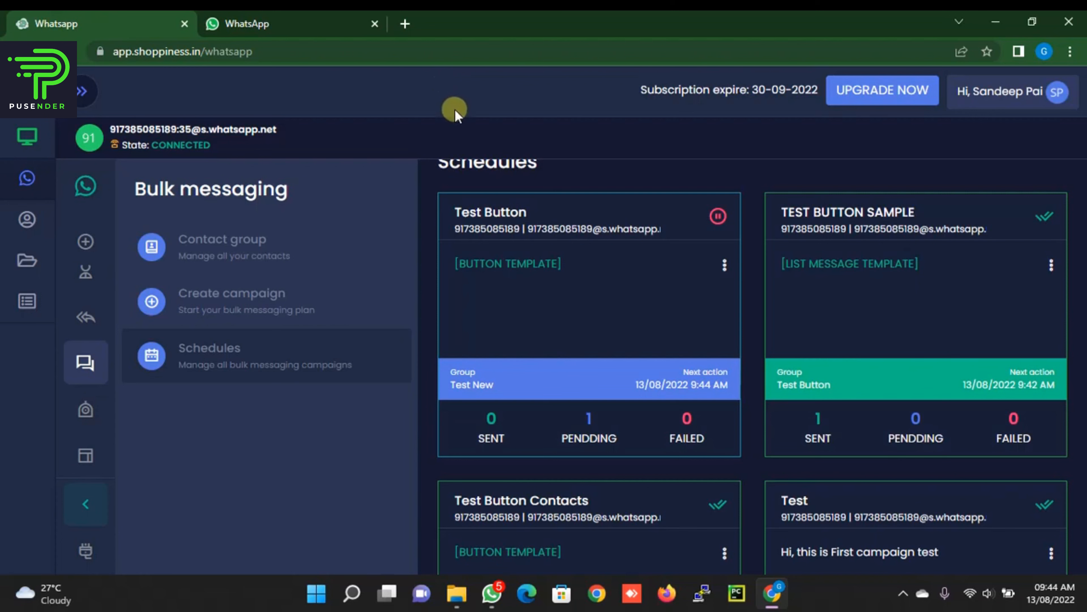
Step: Open the Chatbot page from the Shoppiness sidebar
click(86, 414)
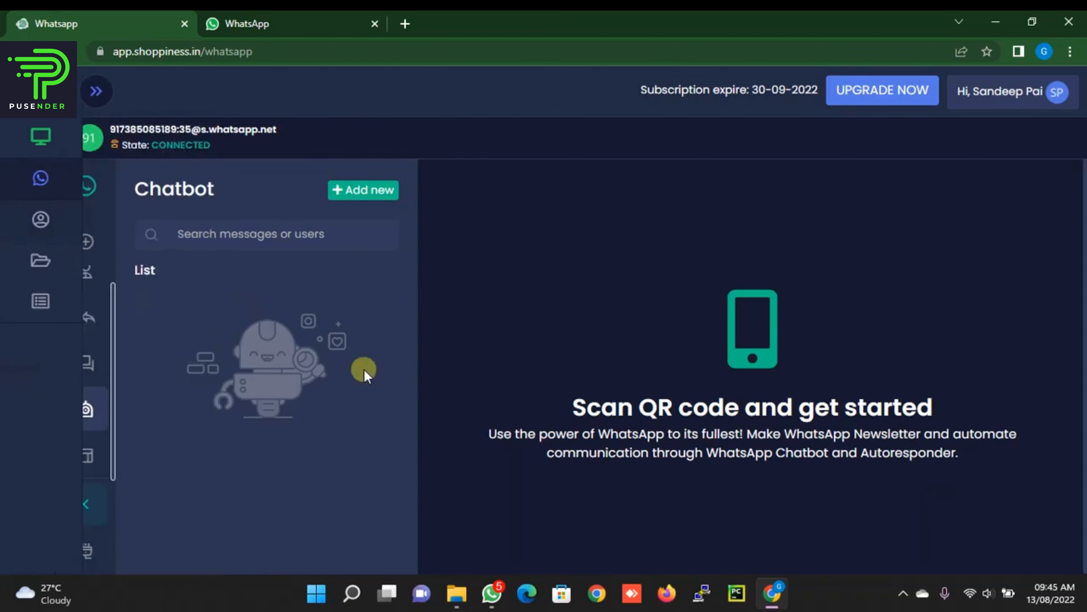
Step: Start a new chatbot named Test Button with the trigger keyword howdy
click(365, 192)
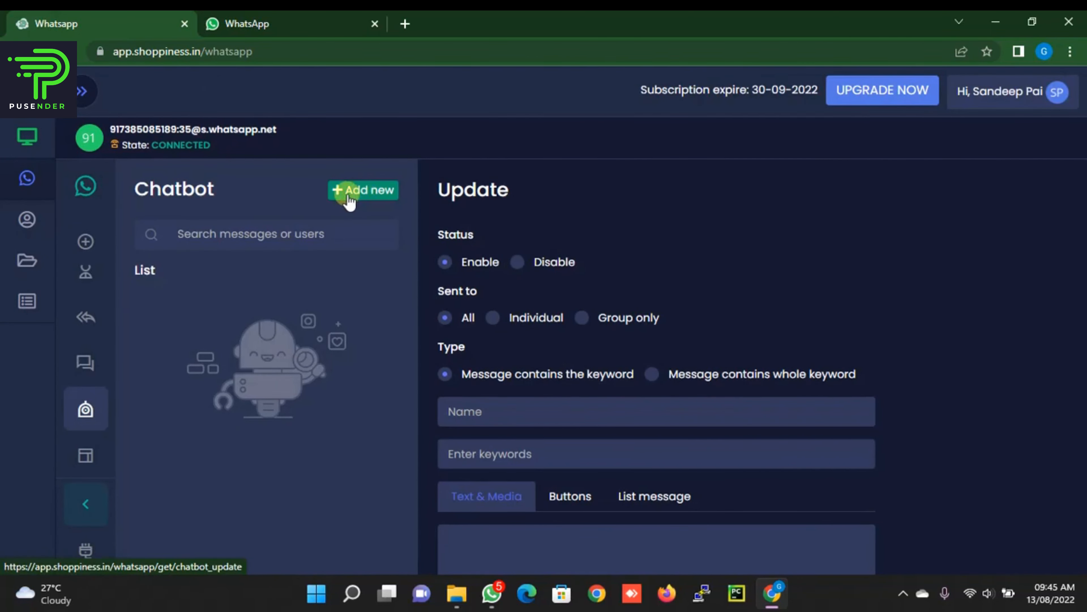
click(488, 412)
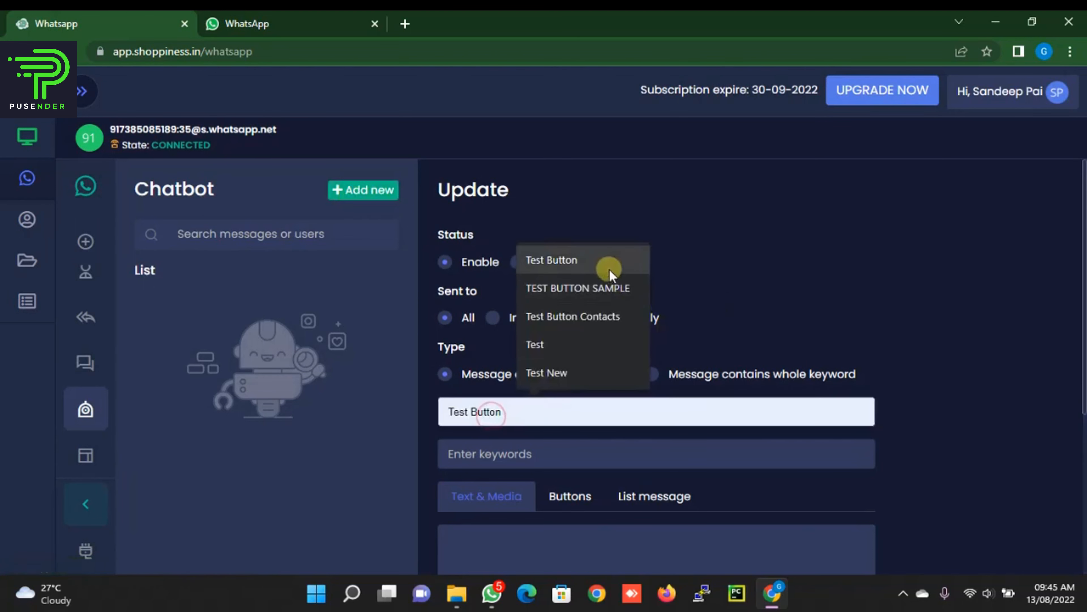
click(609, 269)
scroll(733, 246, down, 3)
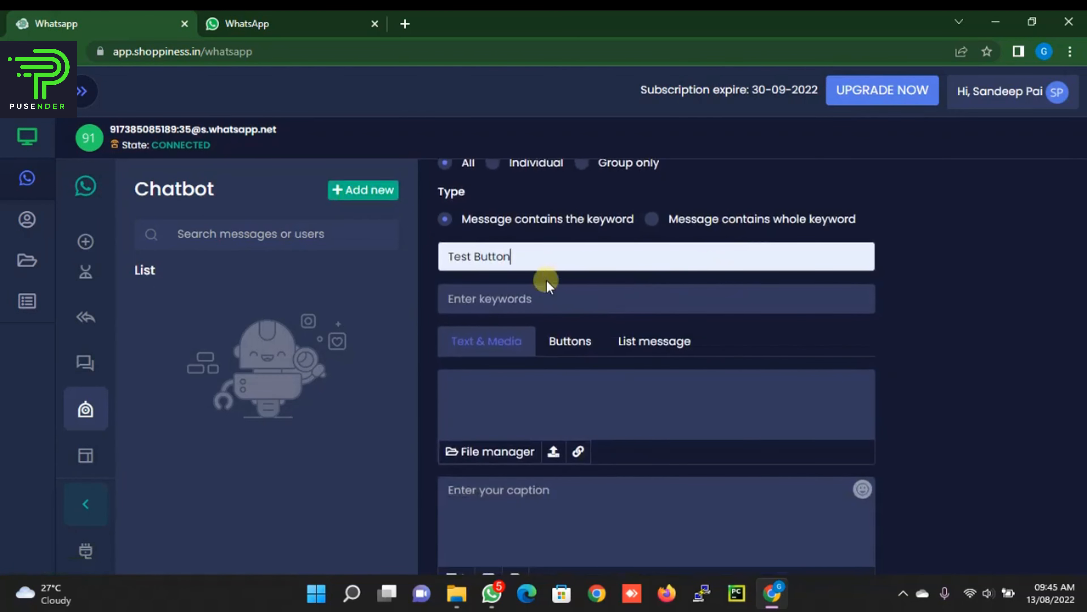
click(533, 295)
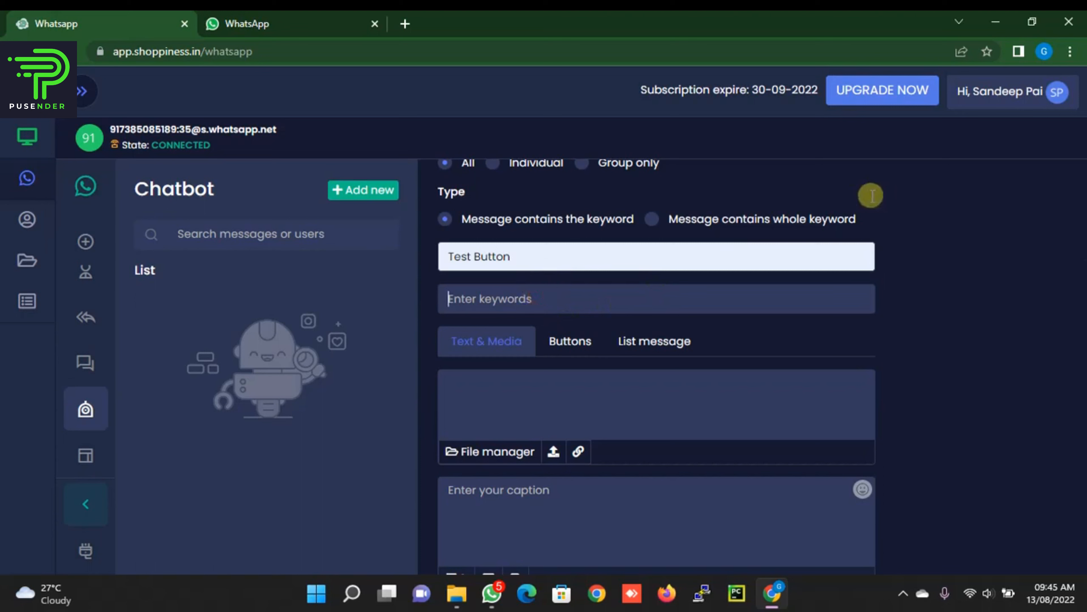
text(howdy)
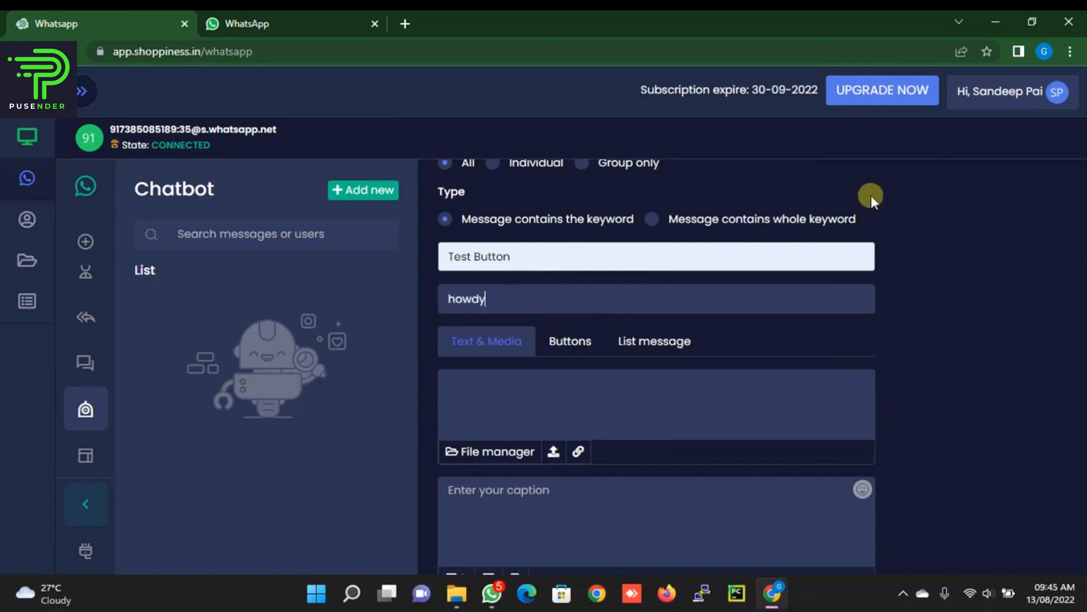
key(Return)
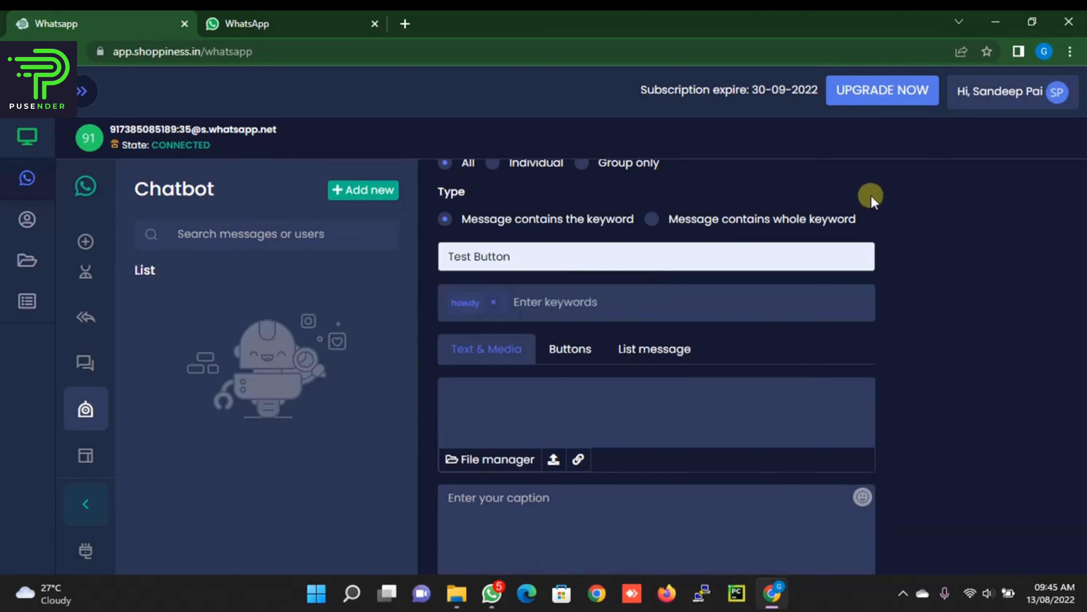
Step: Set the reply caption 'Hi, this is chatbot test', save the chatbot and switch it on
scroll(517, 449, down, 3)
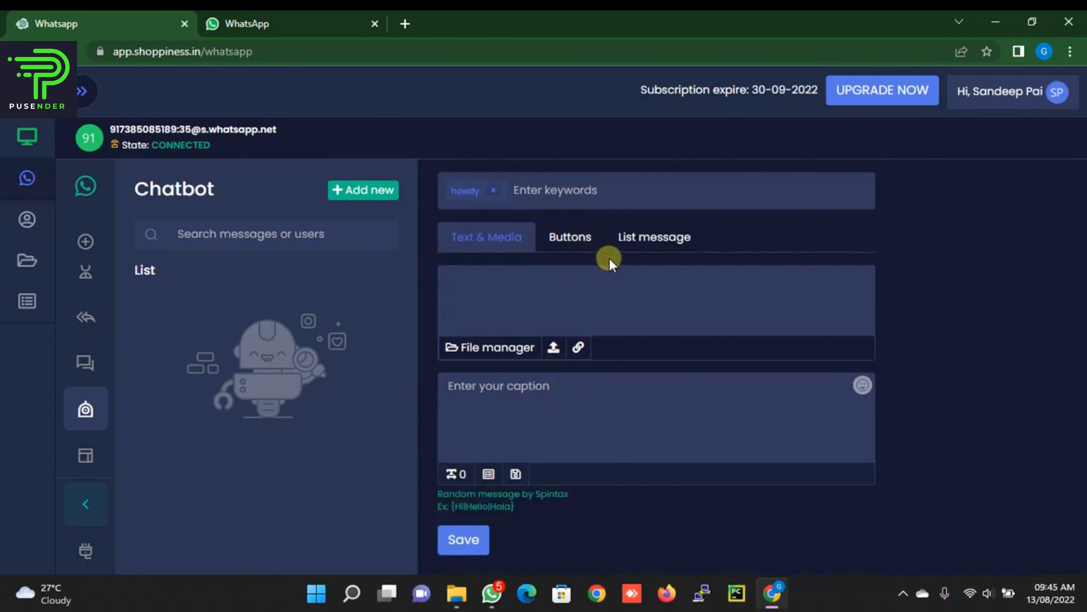
click(532, 416)
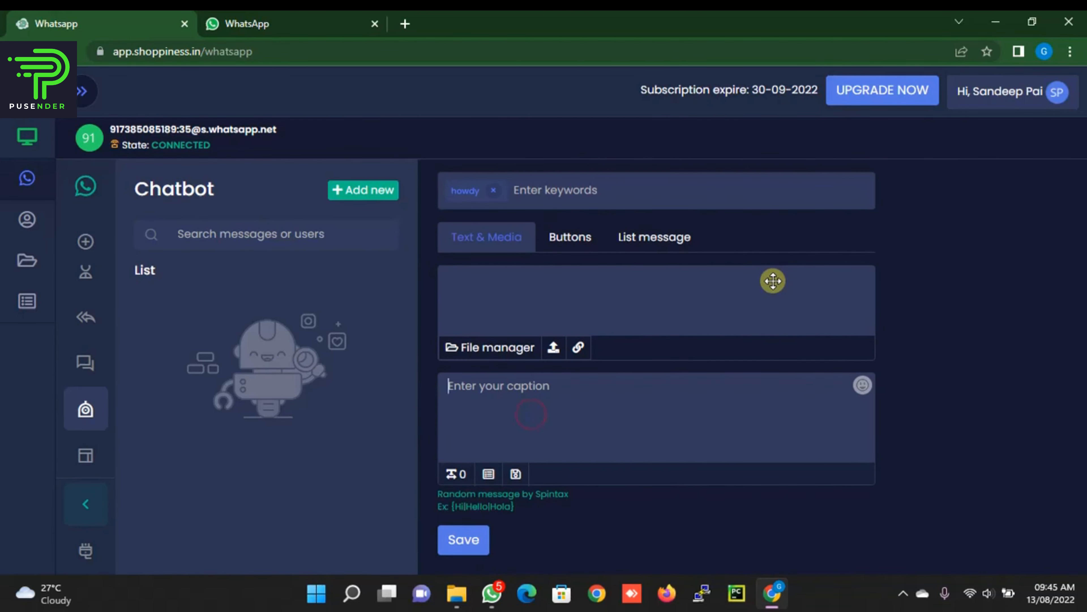
text(Hi, this is )
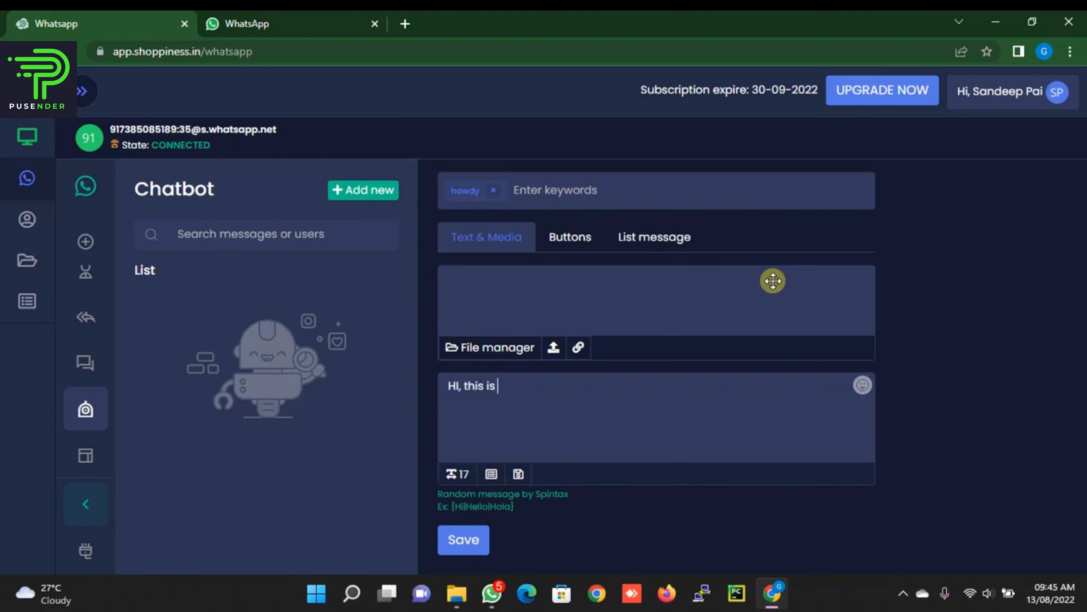
text(chatbot test)
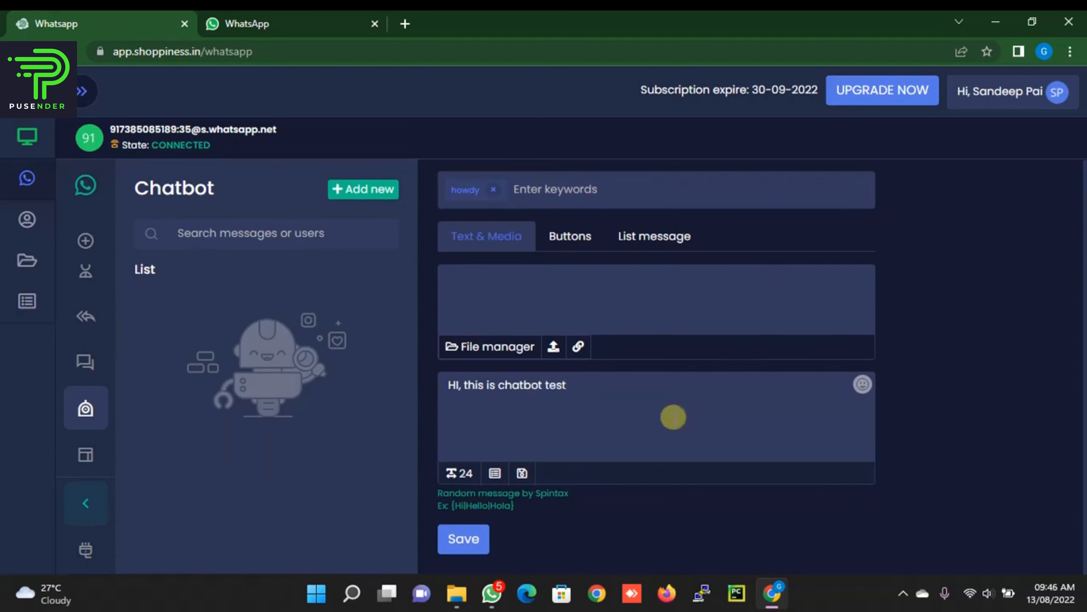
click(454, 544)
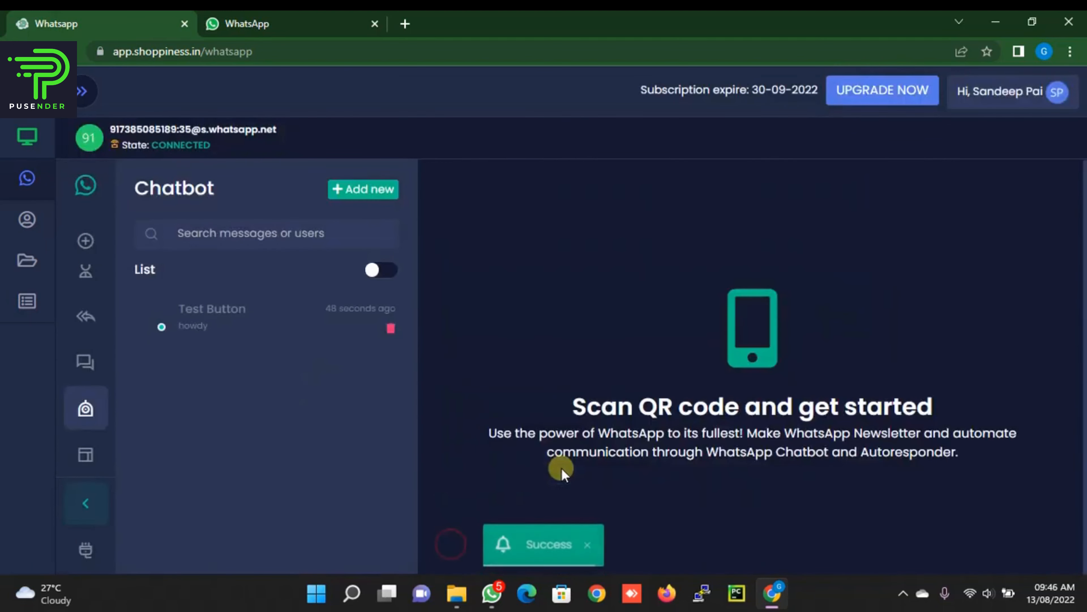
click(387, 272)
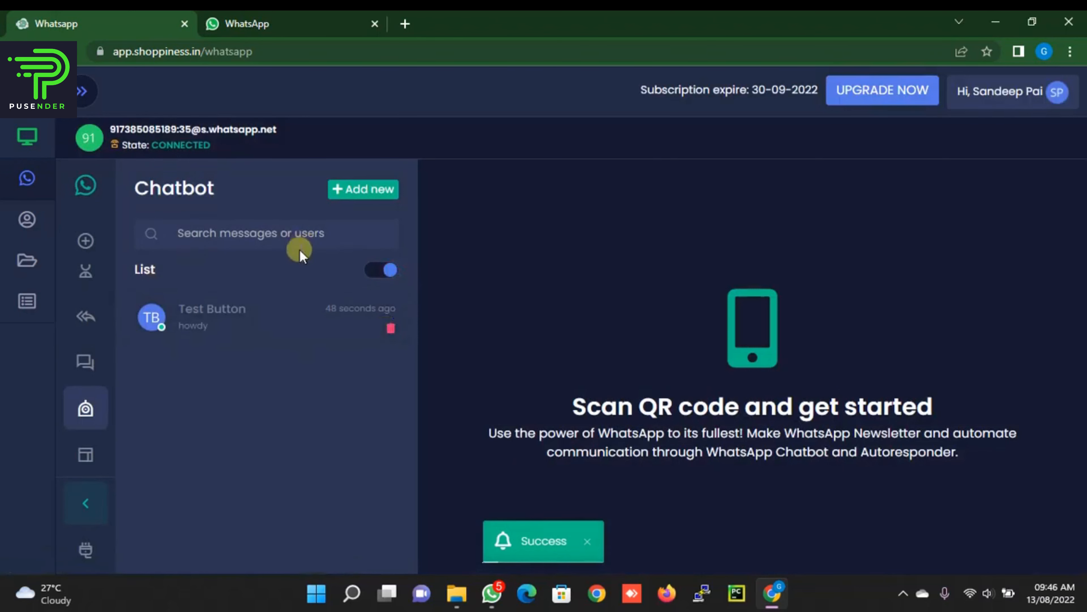
click(293, 19)
Step: Send 'hi', 'hello' and 'howdy' in the WhatsApp test chat to trigger the chatbot's auto-reply
text(hi)
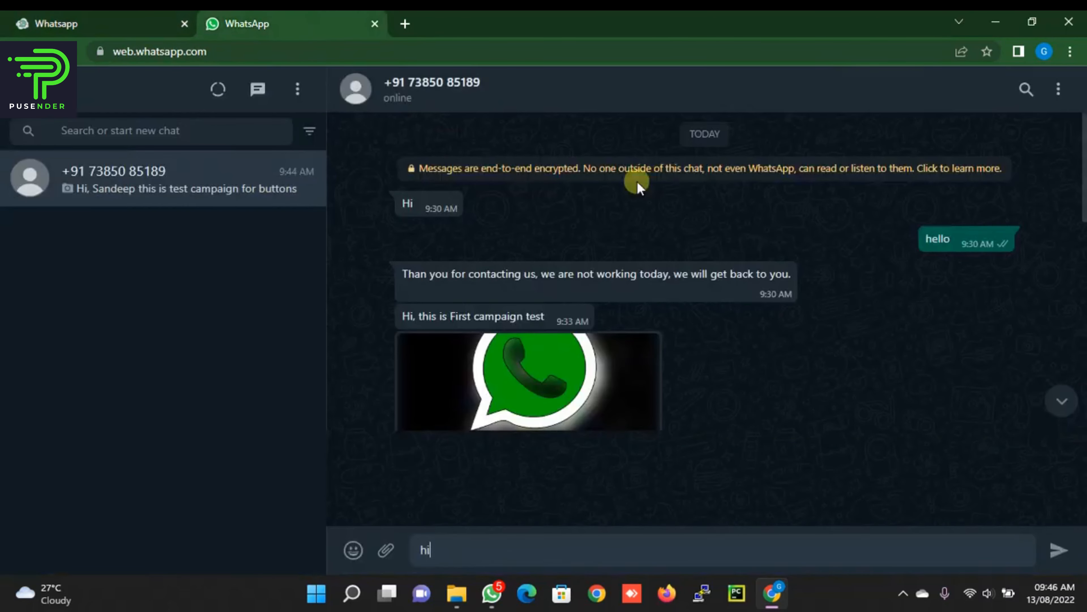
key(Return)
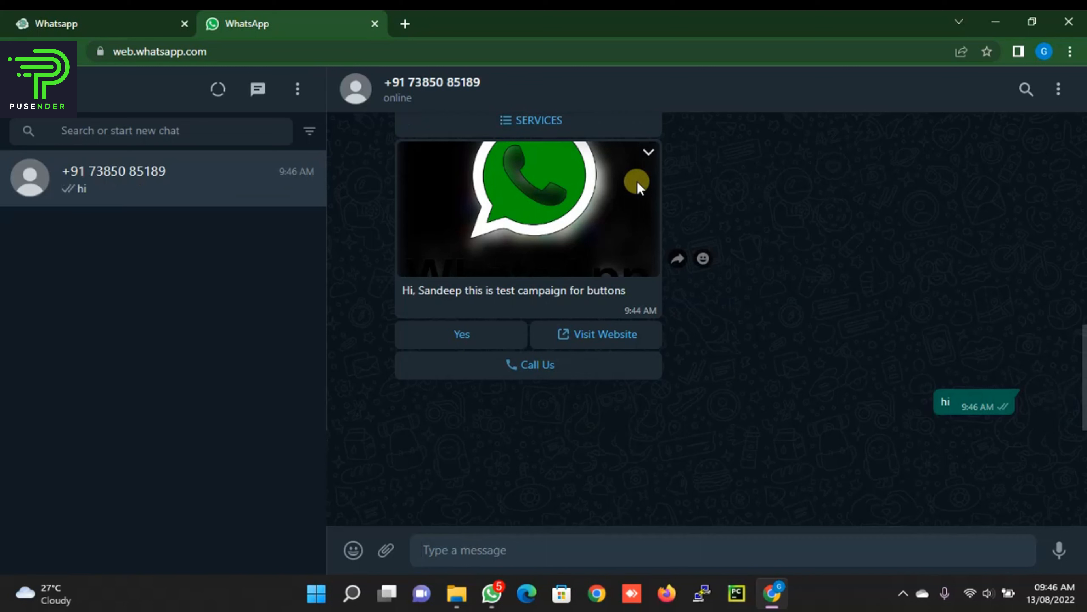
text(h)
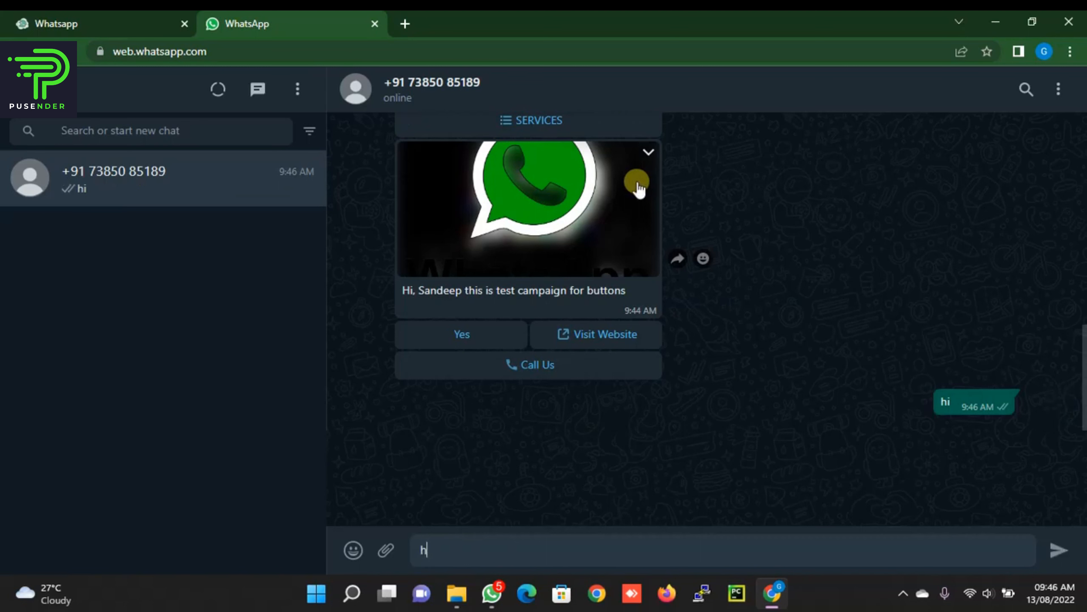
text(ello)
key(Return)
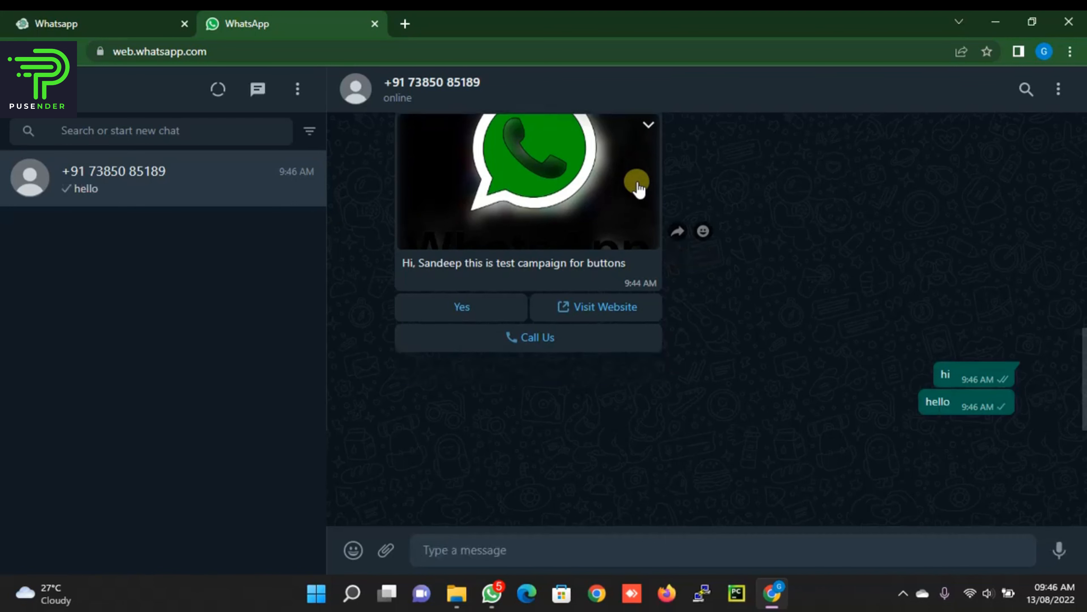
text(howdy)
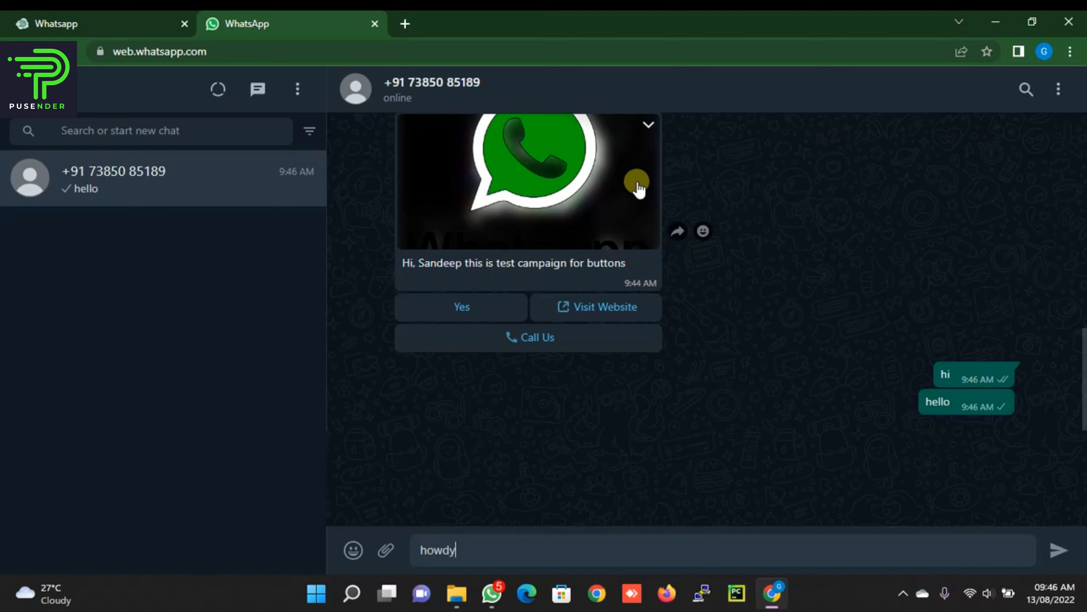
key(Return)
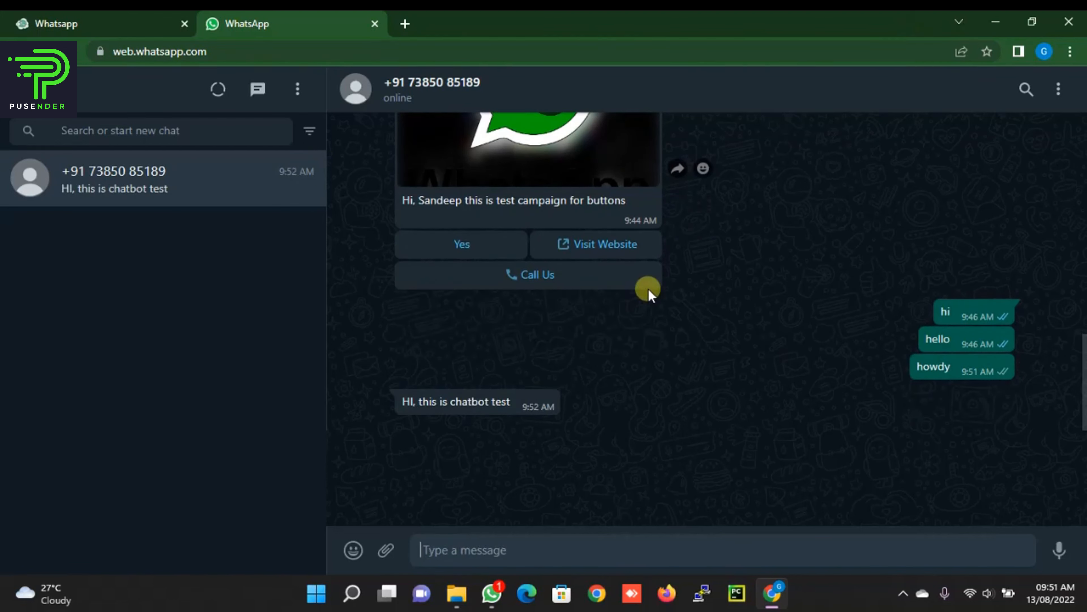
Step: Reopen the Test Button chatbot in Shoppiness to check its howdy keyword and reply text
click(47, 18)
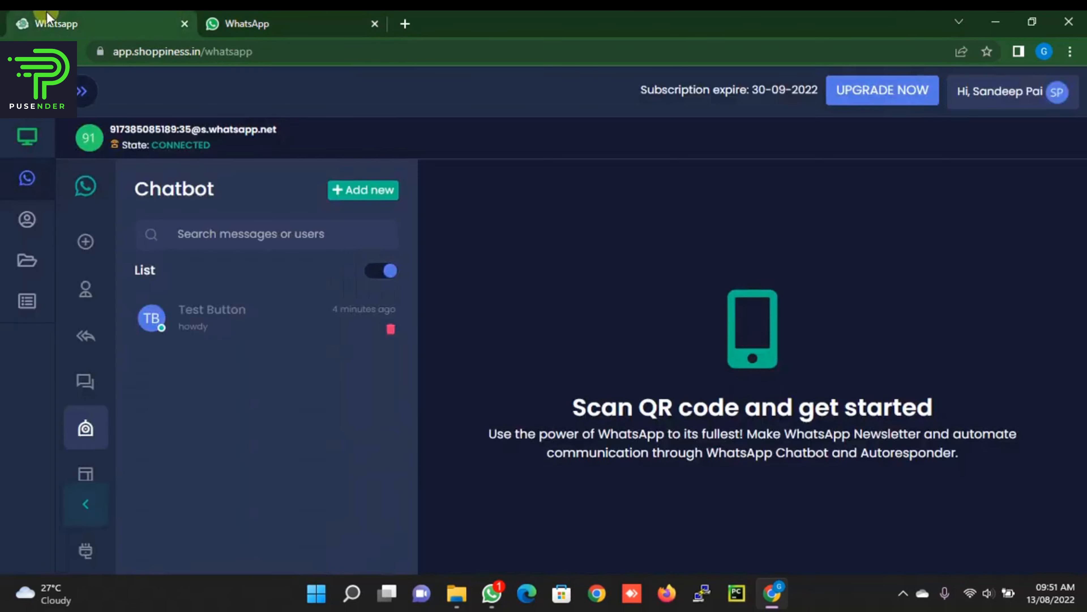
click(233, 312)
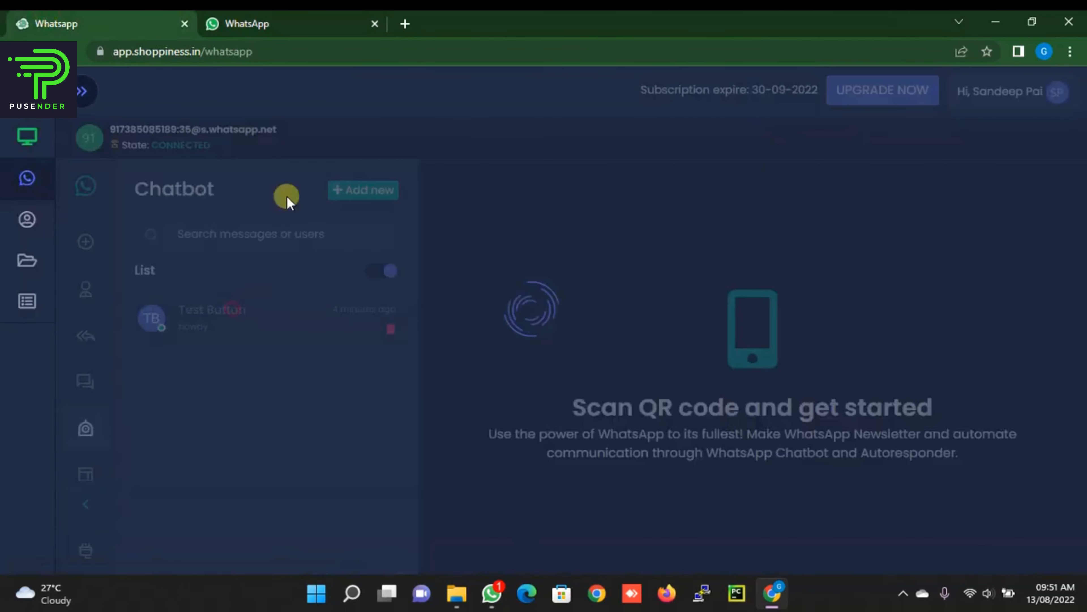
scroll(548, 334, down, 2)
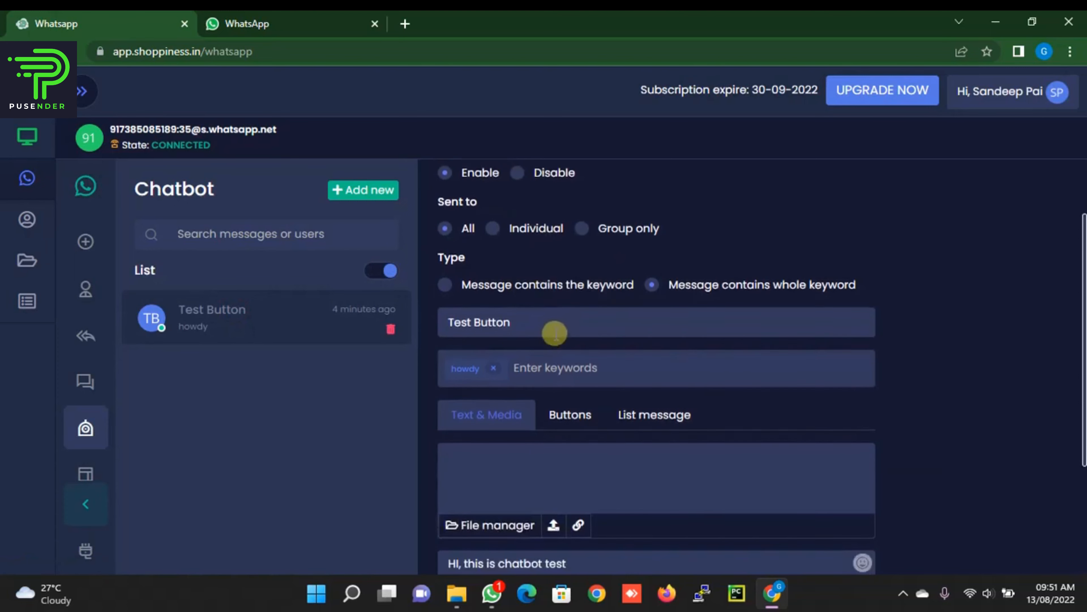
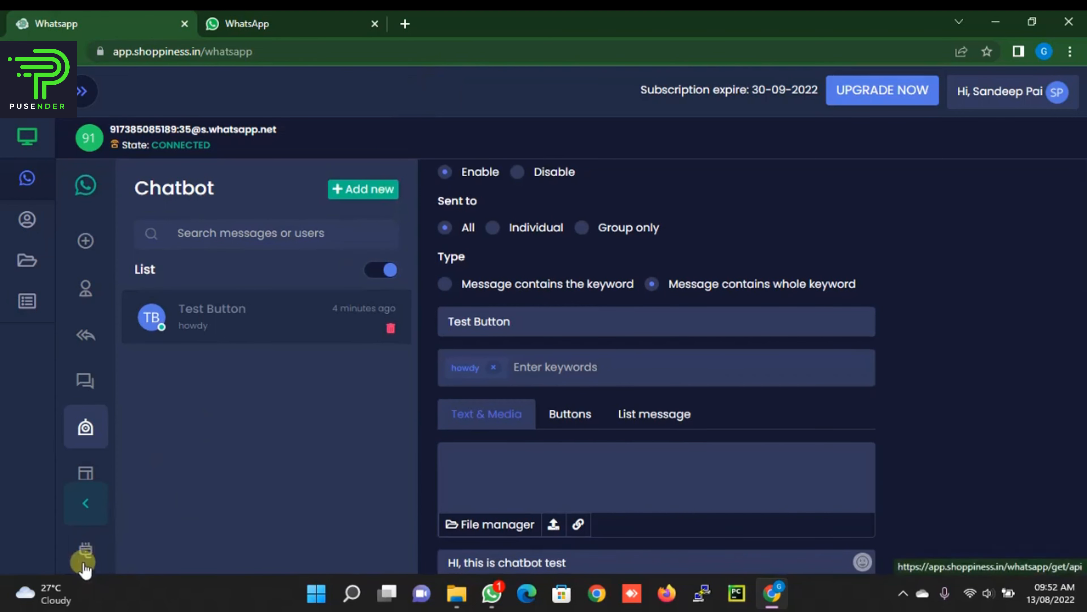
Step: Open Shoppiness's API documentation page and scroll down its list of API endpoints
click(85, 551)
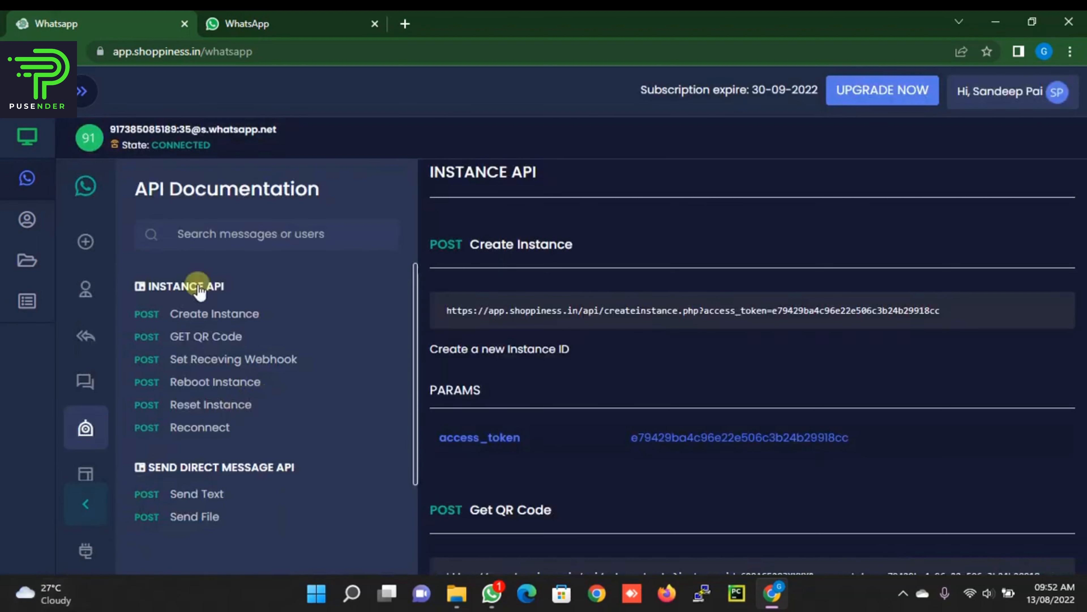
mouse_move(88, 551)
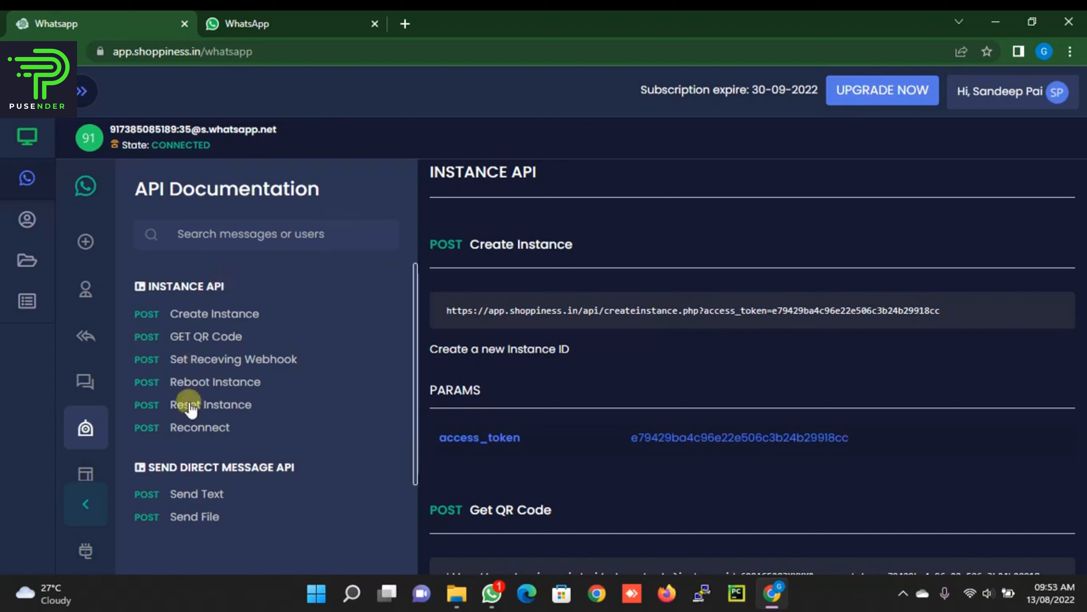
scroll(237, 349, down, 1)
scroll(238, 349, down, 1)
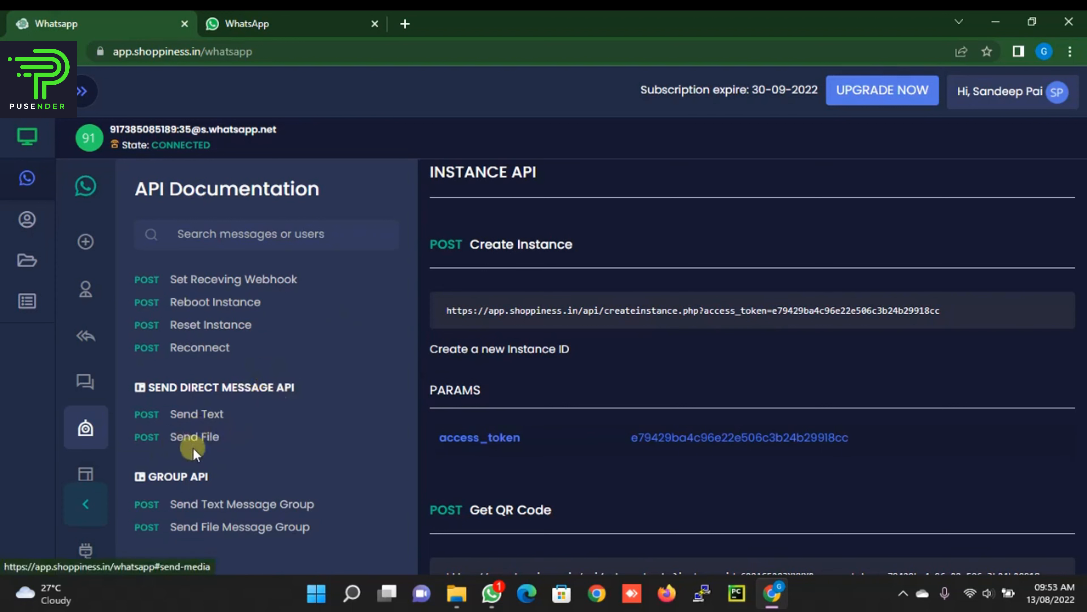
Step: Copy the Send Text example URL and paste it into a new Notepad note
click(196, 413)
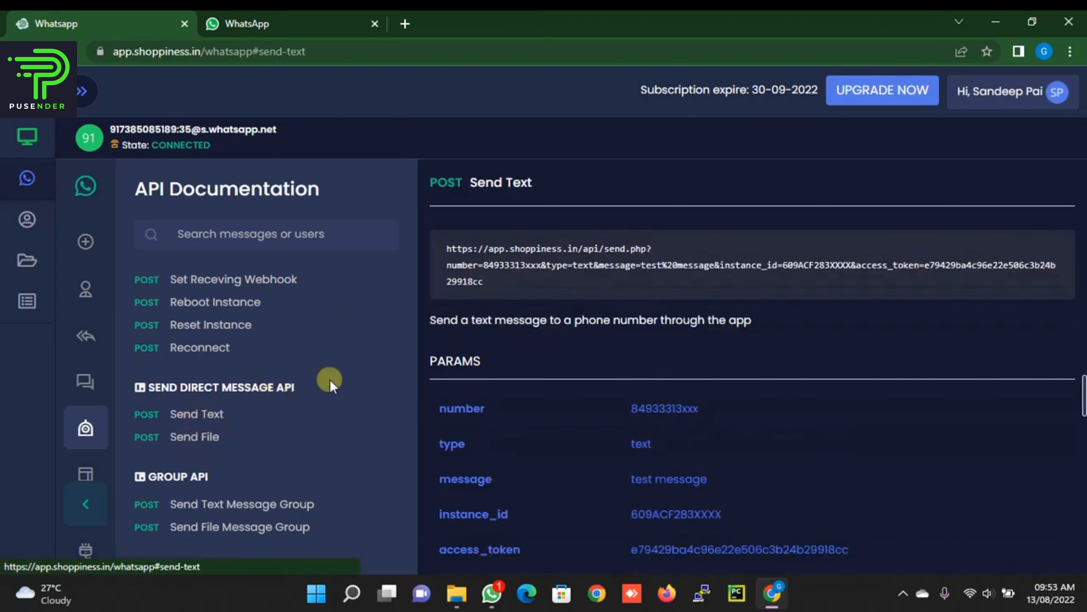
drag(490, 282, 433, 247)
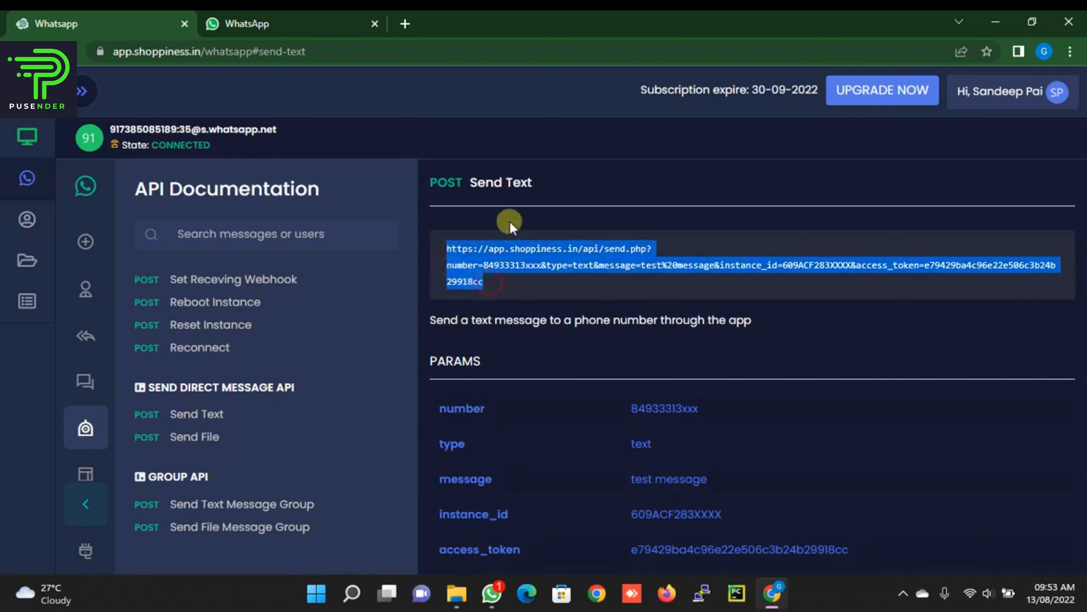
key(super+r)
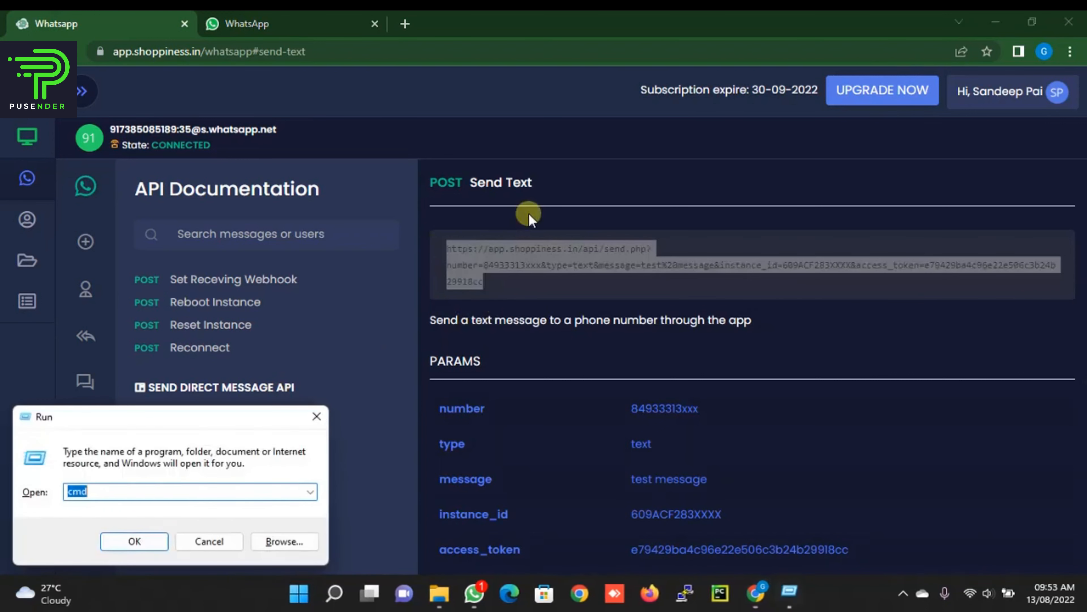
text(note)
key(Down)
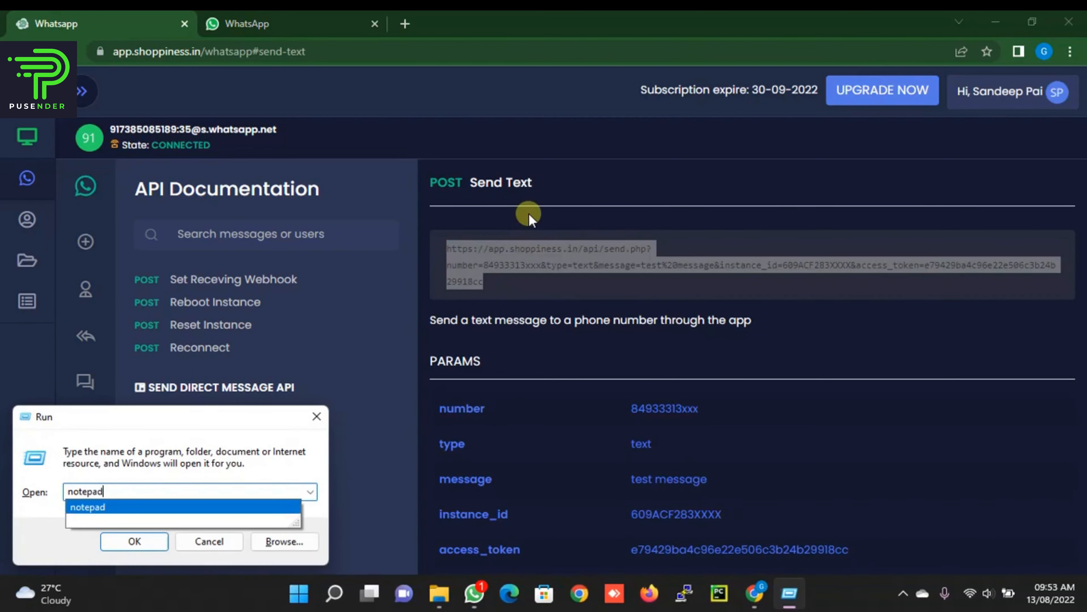
key(Return)
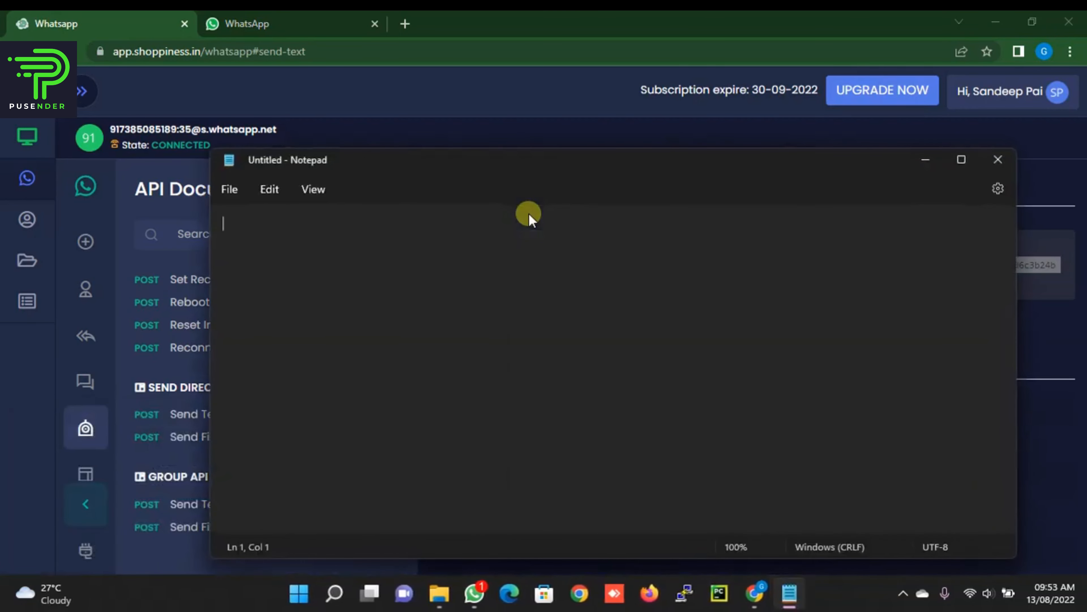
text(https://app.shoppiness.in/api/send.php?number=84x33313xxx&type=text&message=test%20message&instance_id=609ACF283XXXX&access_token=e79429ba4c96e22e506c3b24b29918cc)
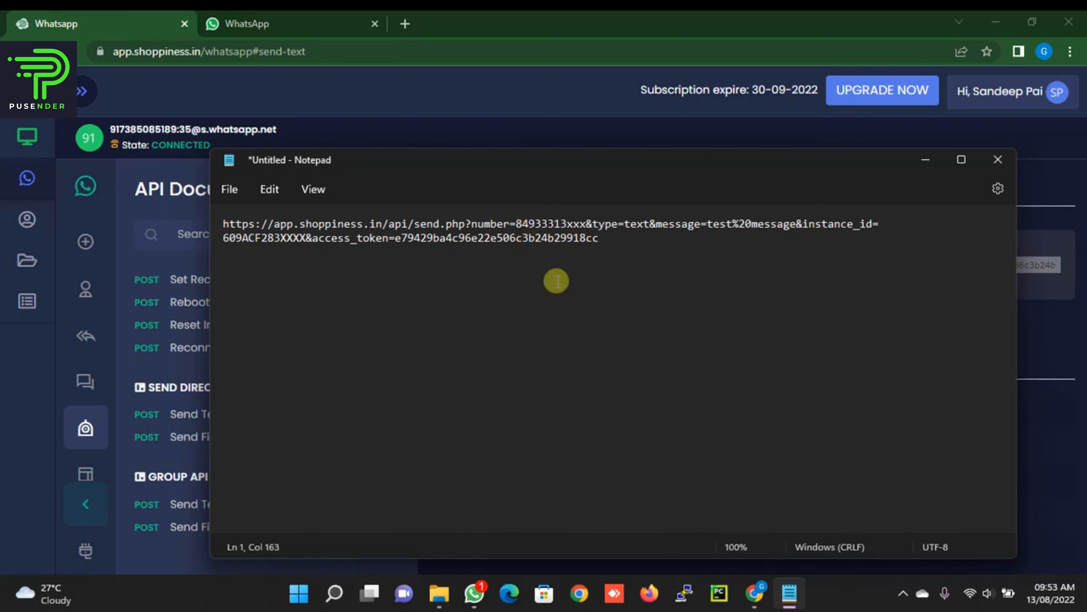
Step: Replace the URL's placeholder number with the recipient's phone number
click(586, 224)
key(BackSpace)
key(BackSpace)
key(BackSpace)
key(BackSpace)
key(BackSpace)
key(BackSpace)
key(BackSpace)
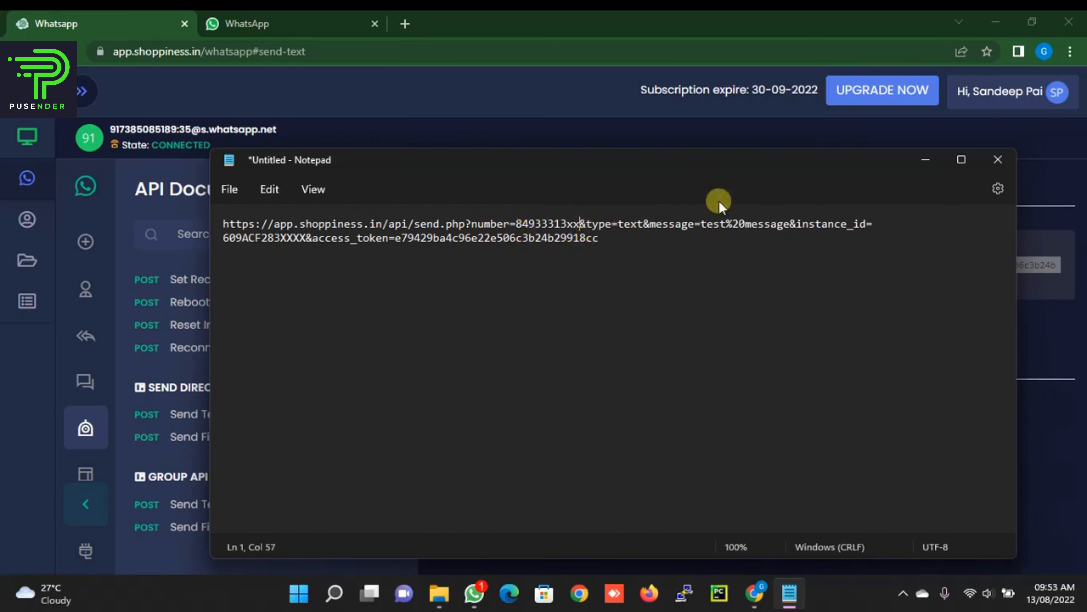
key(BackSpace)
key(BackSpace)
key(BackSpace)
key(BackSpace)
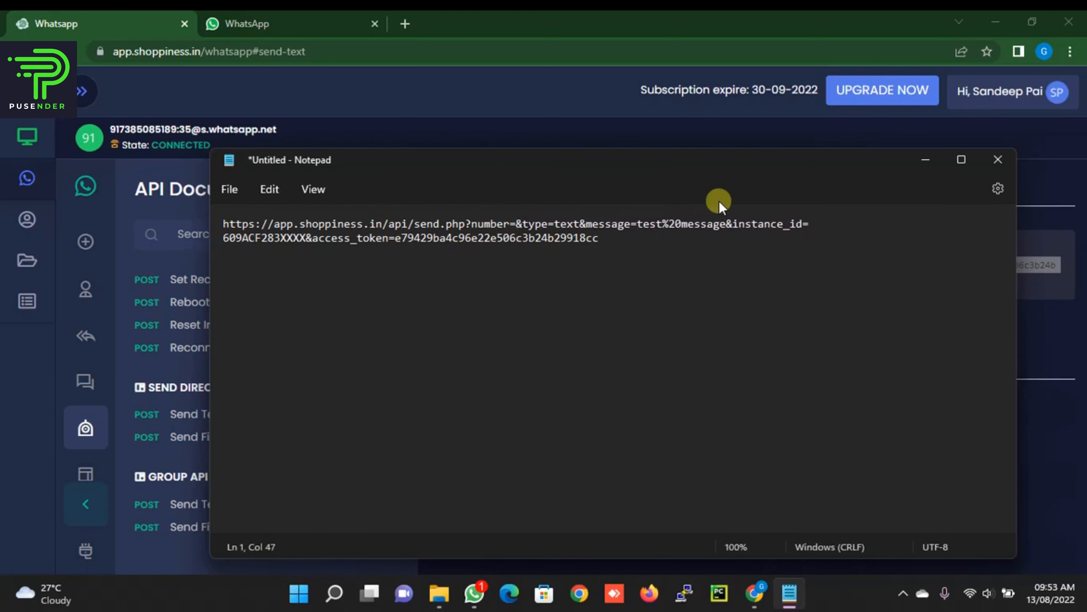
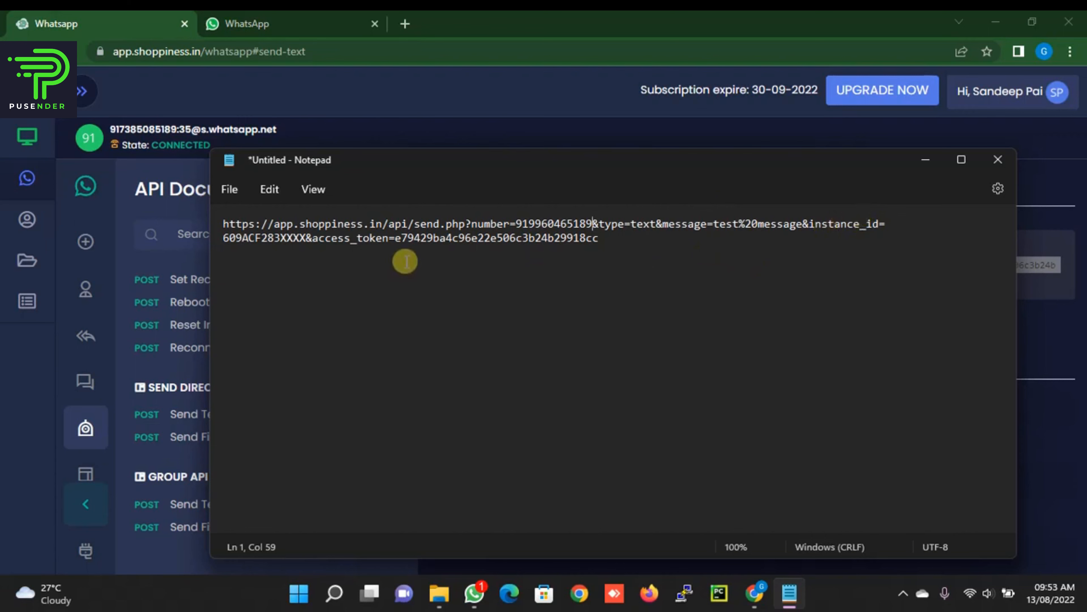
click(469, 131)
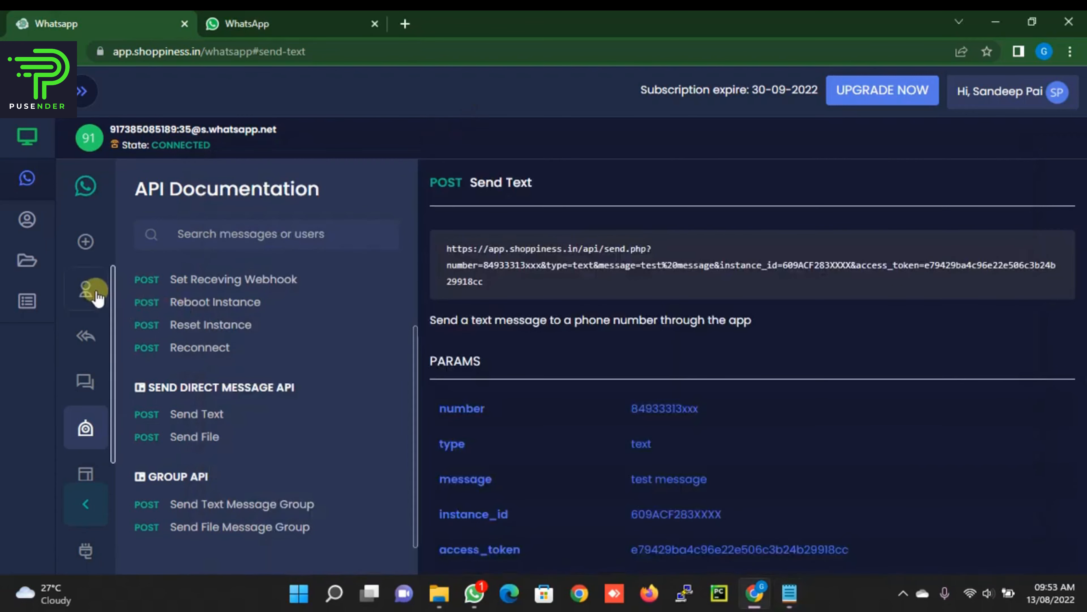
Step: Copy the Instance ID from the profile page and swap it in for the placeholder instance_id
click(86, 290)
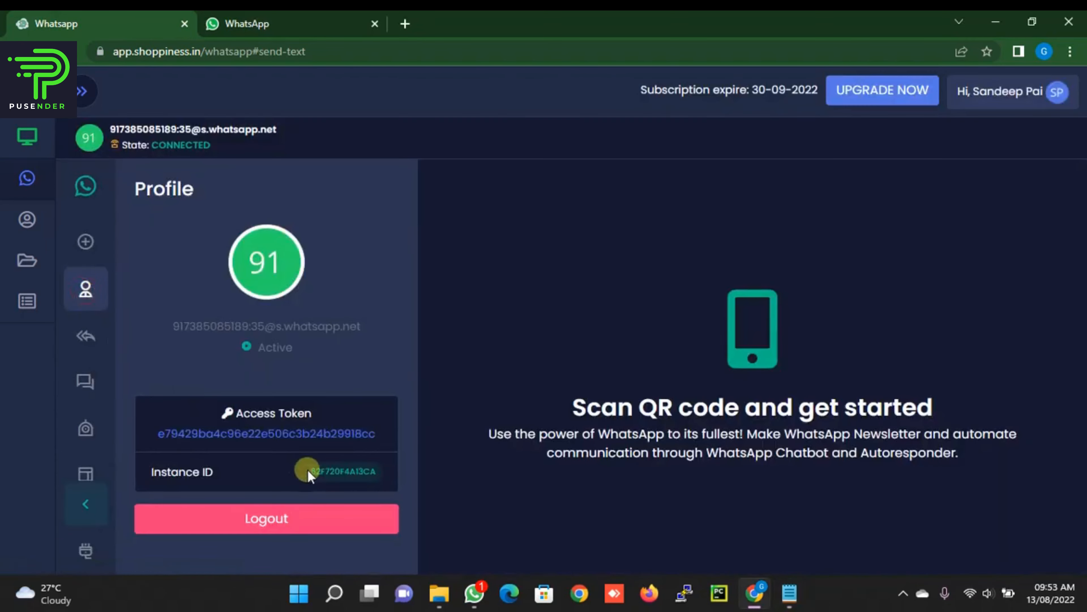
double_click(322, 471)
key(ctrl+c)
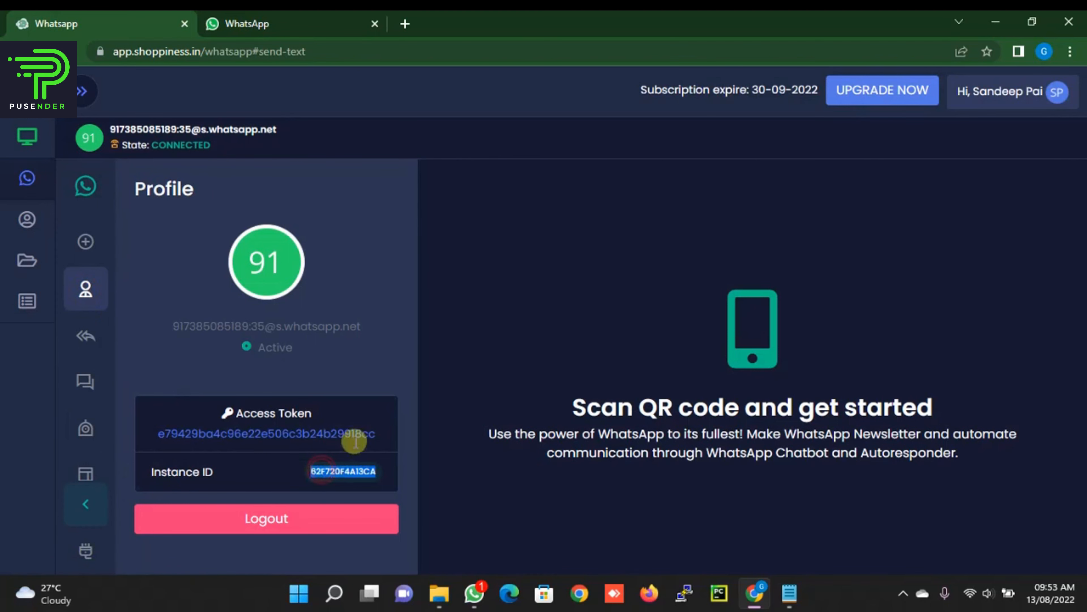
key(alt+Tab)
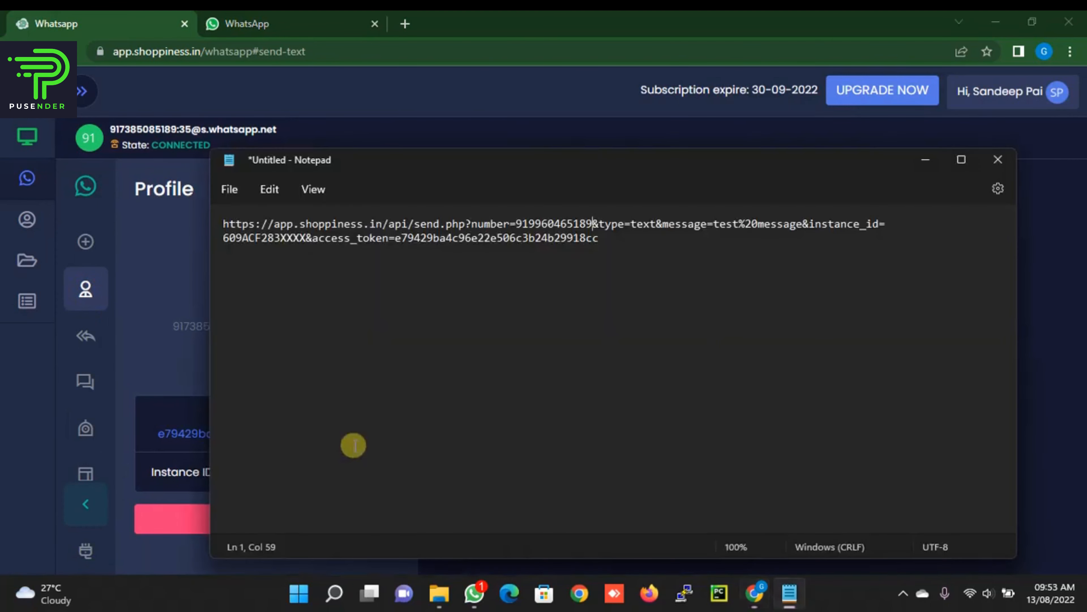
click(303, 244)
key(BackSpace)
key(BackSpace)
key(BackSpace)
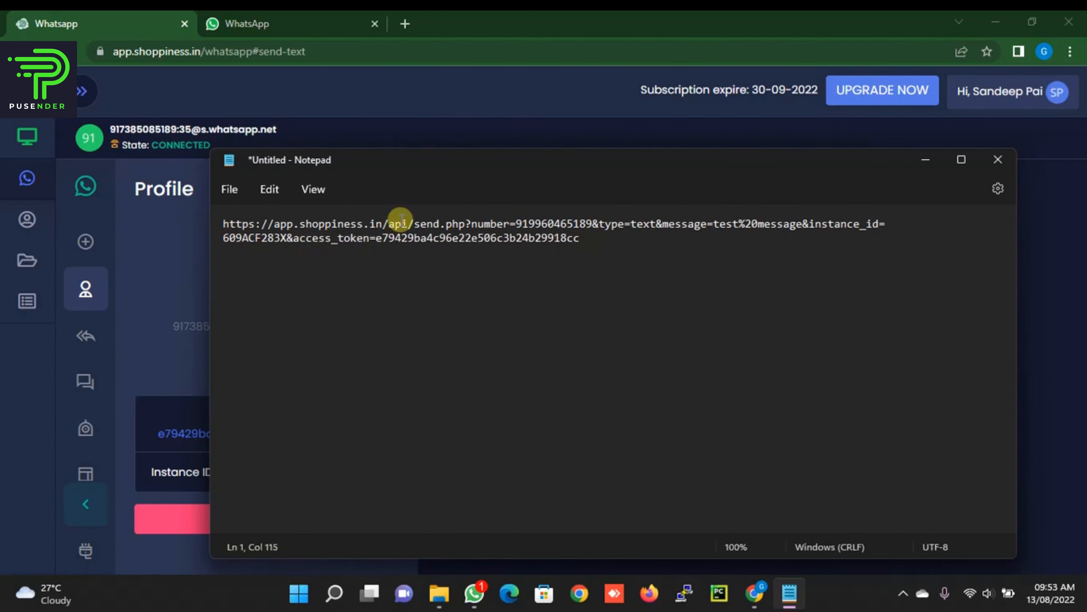
key(BackSpace)
key(BackSpace)
key(BackSpace)
key(BackSpace)
key(BackSpace)
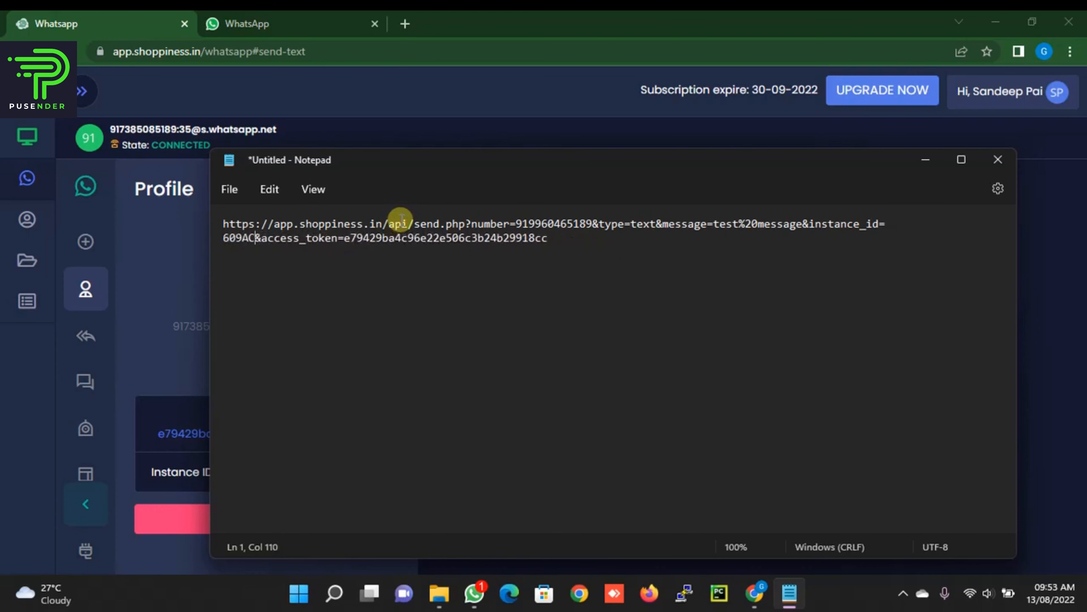
key(BackSpace)
key(BackSpace)
key(BackSpace)
key(BackSpace)
key(BackSpace)
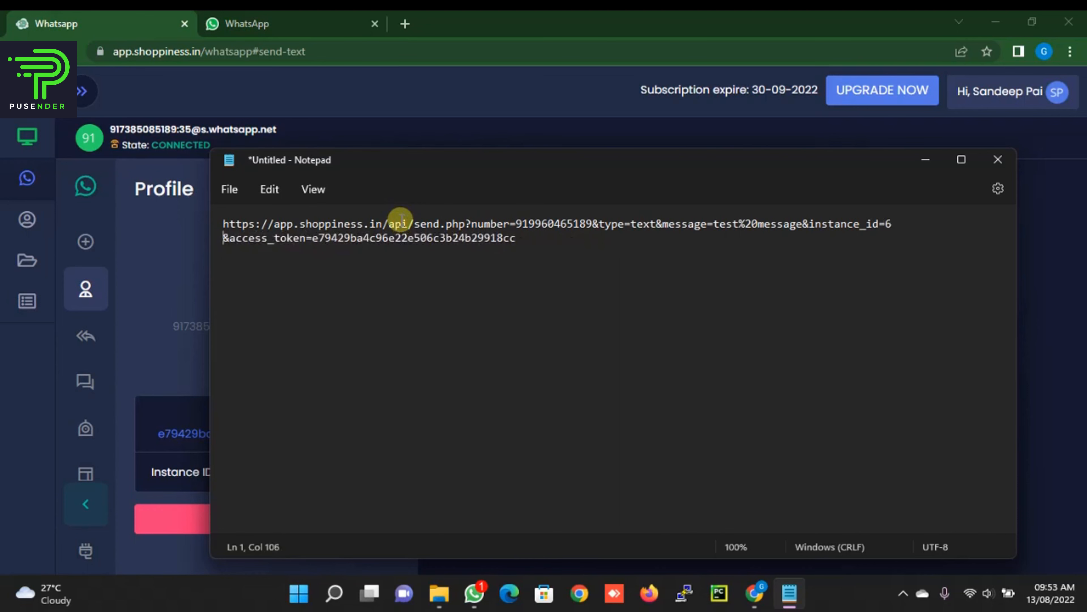
key(ctrl+v)
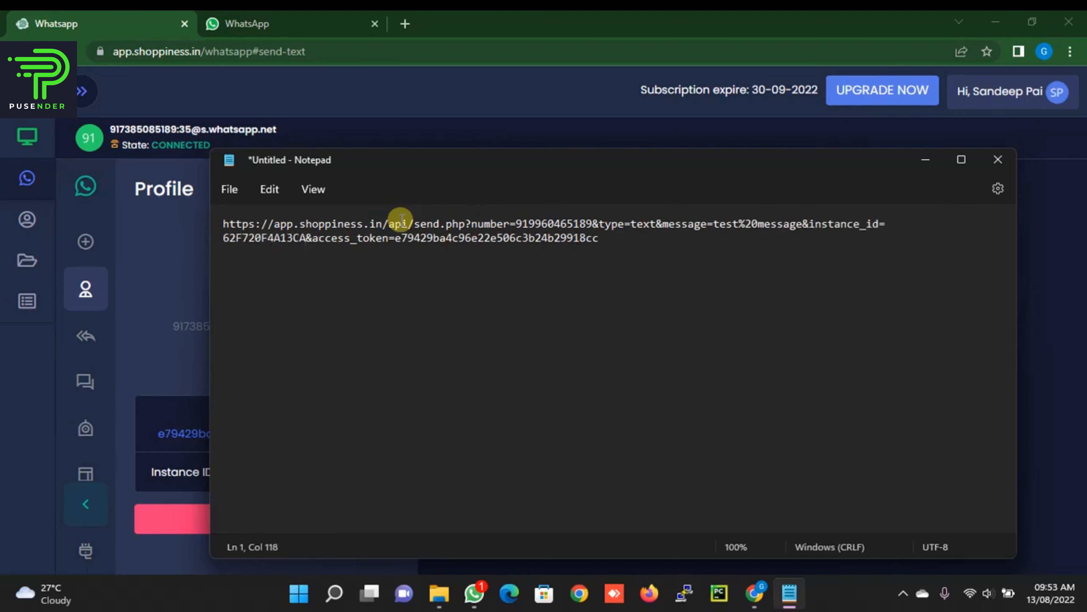
Step: Replace the old access token in the URL with the profile's token and select the URL
key(alt+Tab)
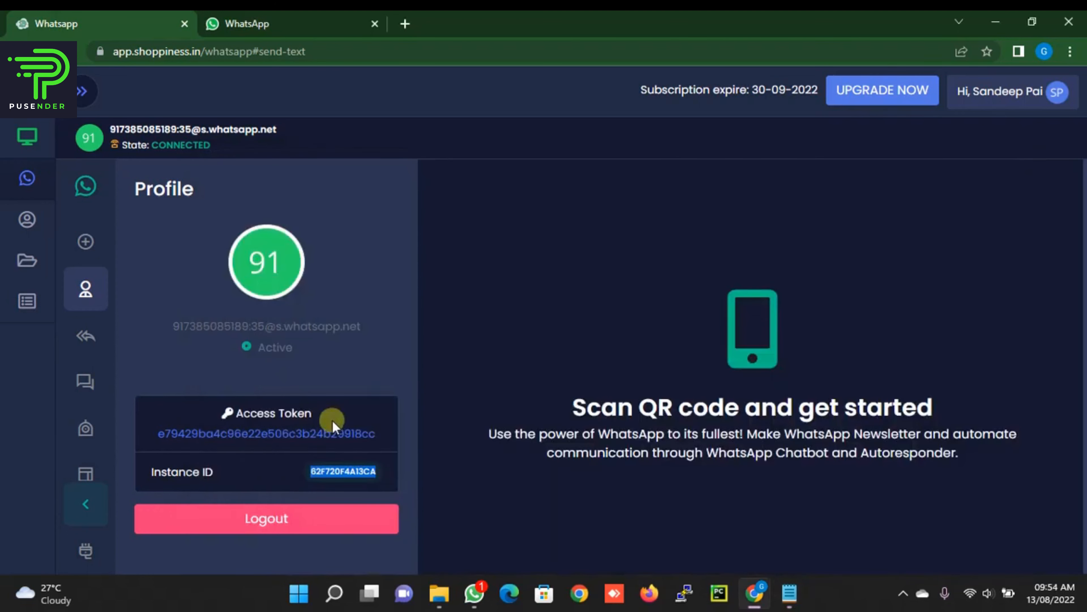
double_click(272, 434)
key(ctrl+c)
key(alt+Tab)
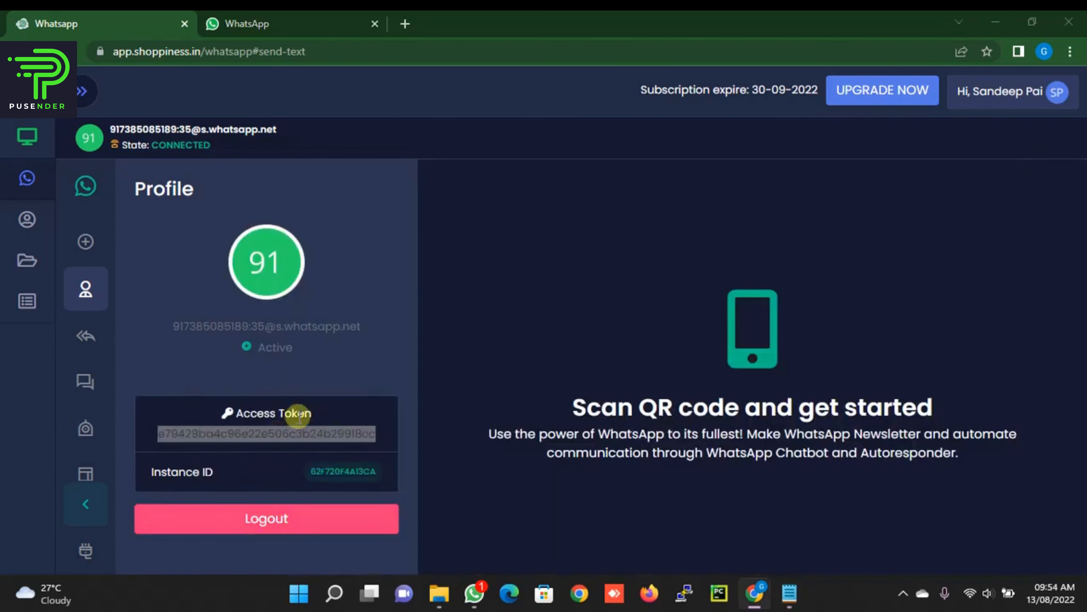
click(606, 235)
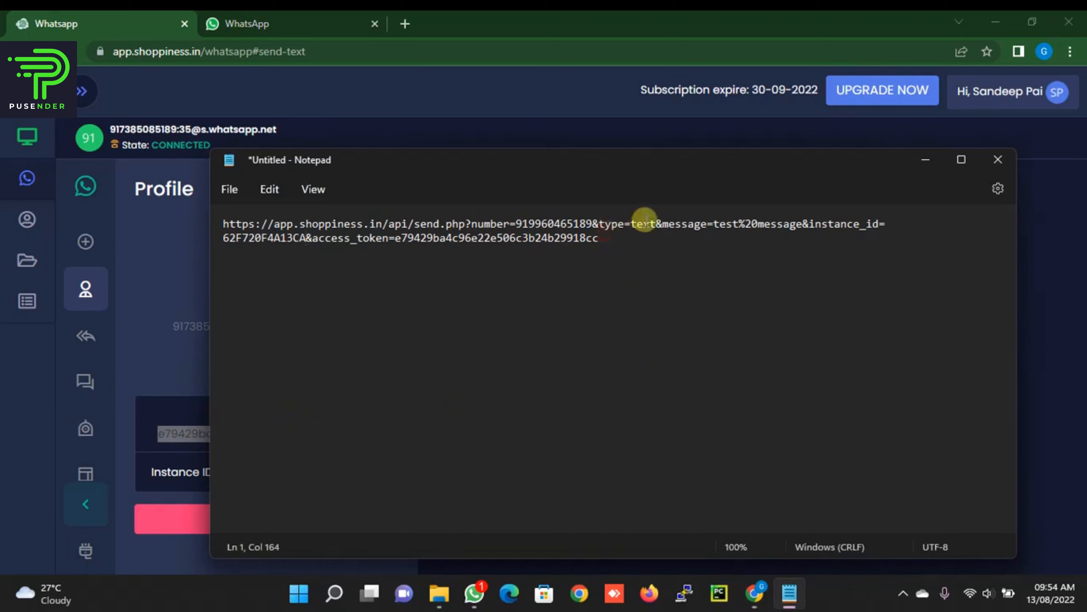
key(BackSpace)
key(BackSpace)
key(BackSpace)
key(BackSpace)
key(BackSpace)
key(BackSpace)
key(BackSpace)
key(BackSpace)
key(BackSpace)
key(BackSpace)
key(BackSpace)
key(BackSpace)
key(BackSpace)
key(BackSpace)
key(BackSpace)
key(BackSpace)
key(BackSpace)
key(BackSpace)
key(BackSpace)
key(BackSpace)
key(BackSpace)
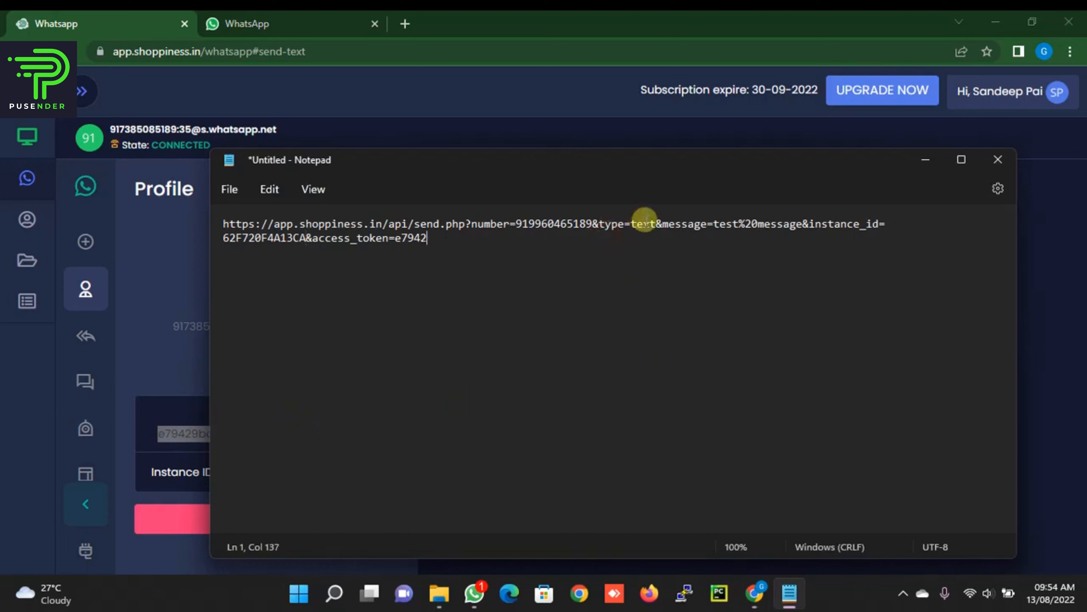
key(BackSpace)
key(BackSpace)
key(ctrl+v)
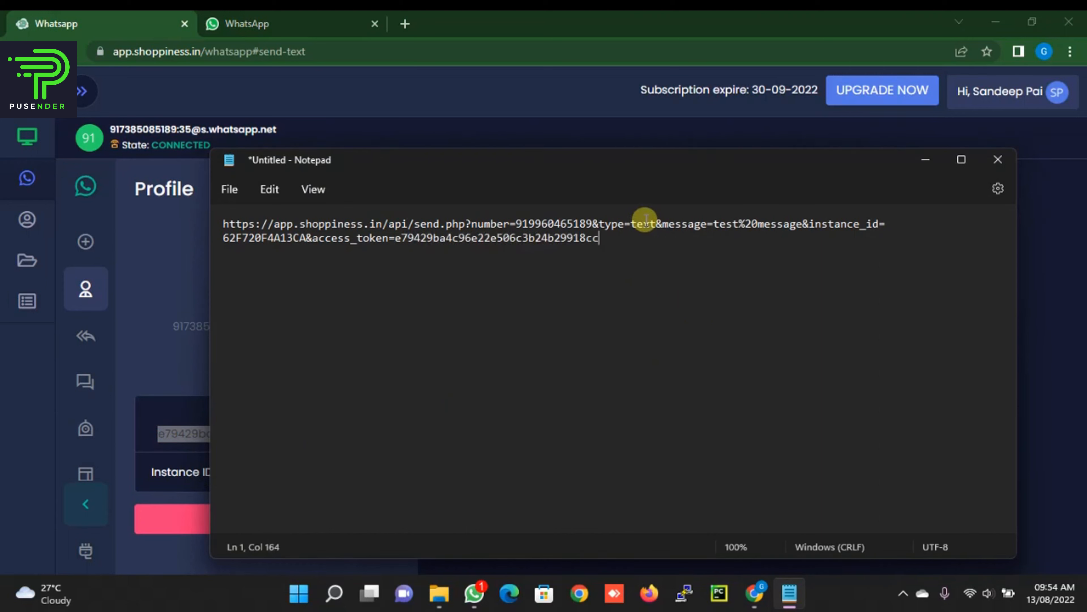
key(ctrl+a)
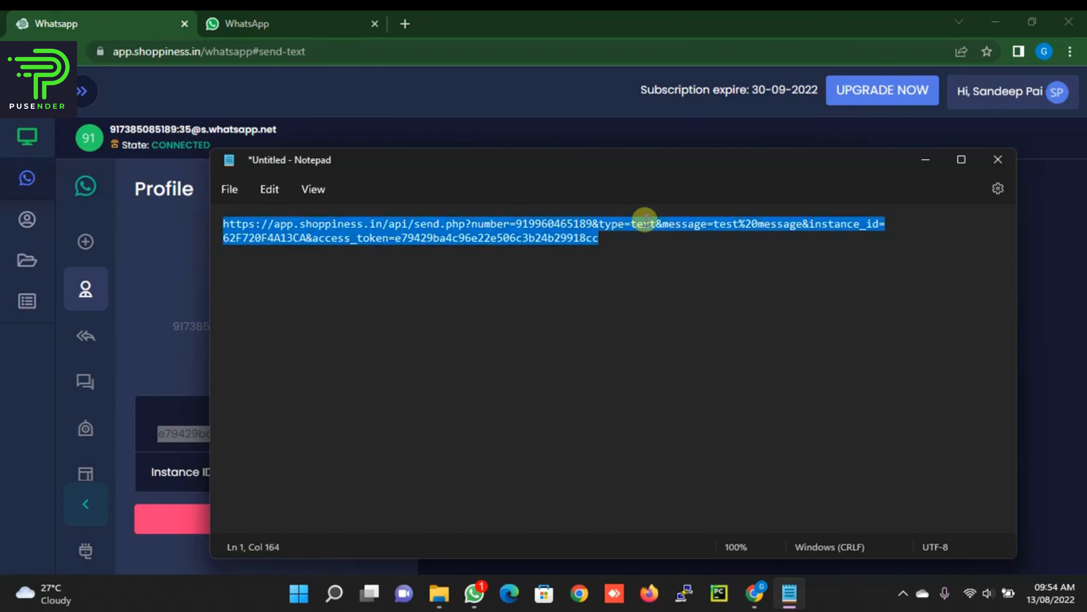
Step: Load the finished send-text API URL in a new Chrome tab to send the test message
key(alt)
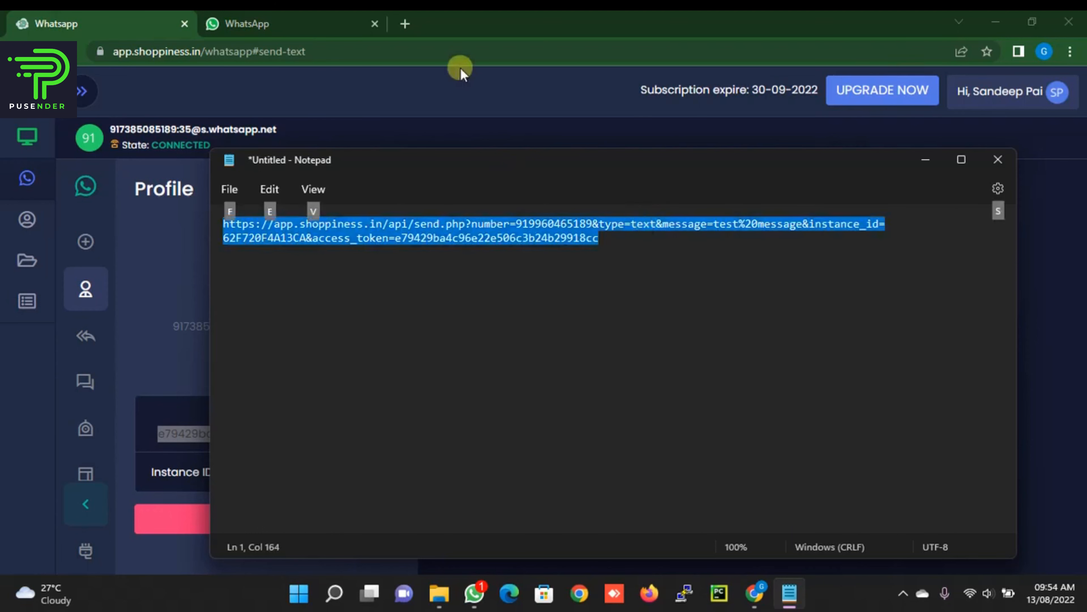
click(405, 24)
click(370, 51)
key(ctrl+v)
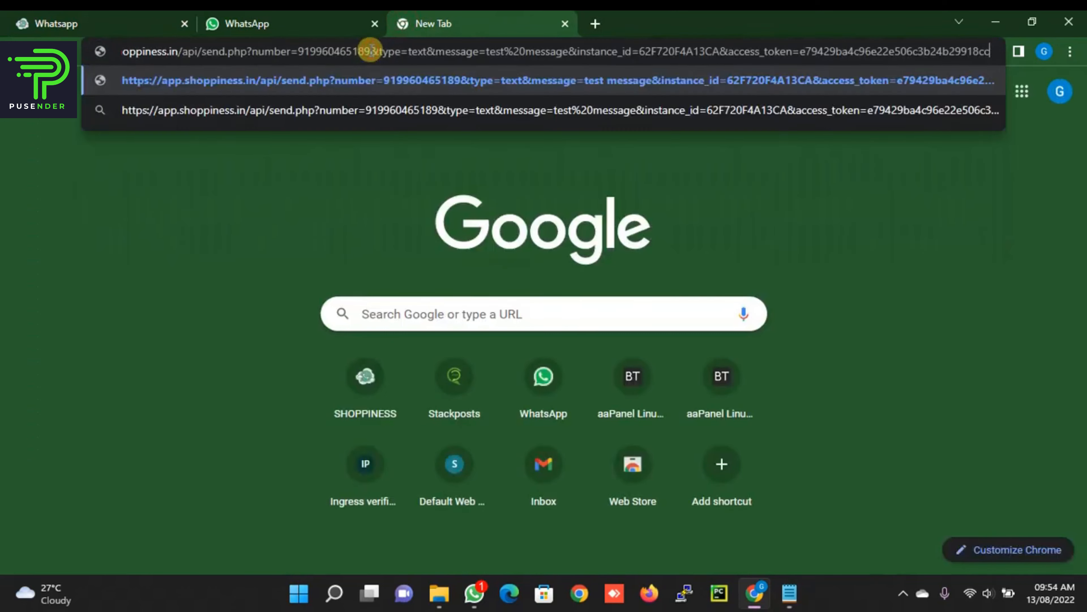
key(Return)
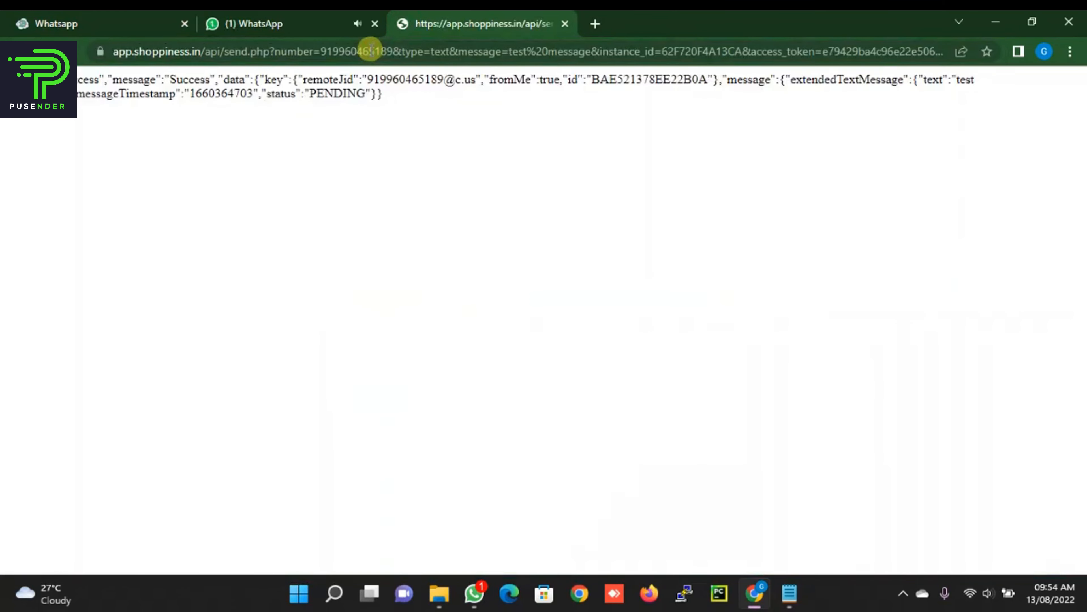
Step: Confirm 'test message' arrived in WhatsApp Web, then return to the dashboard
click(283, 22)
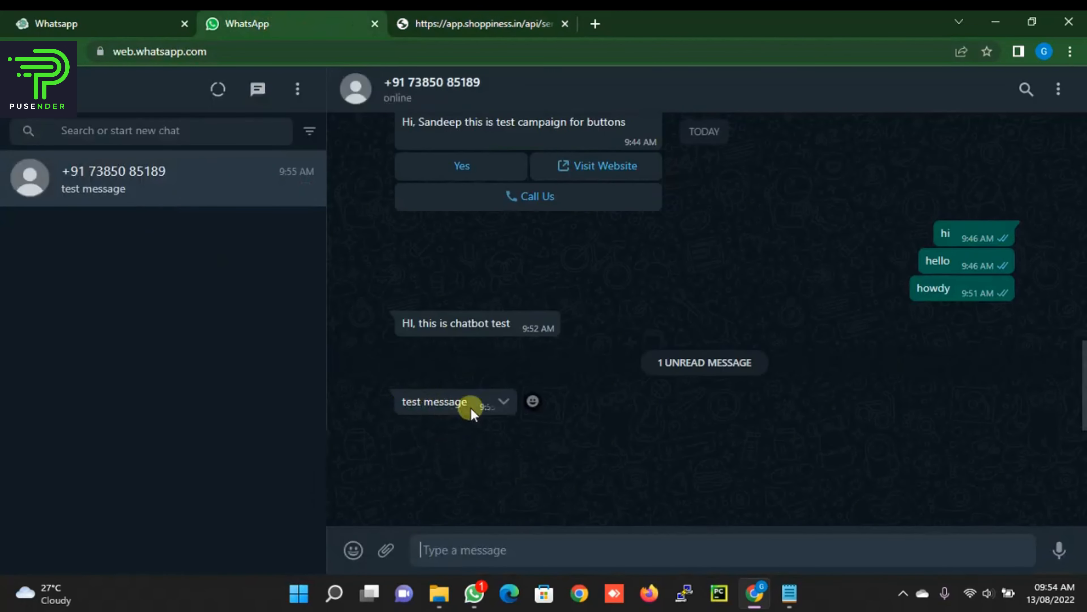
click(499, 22)
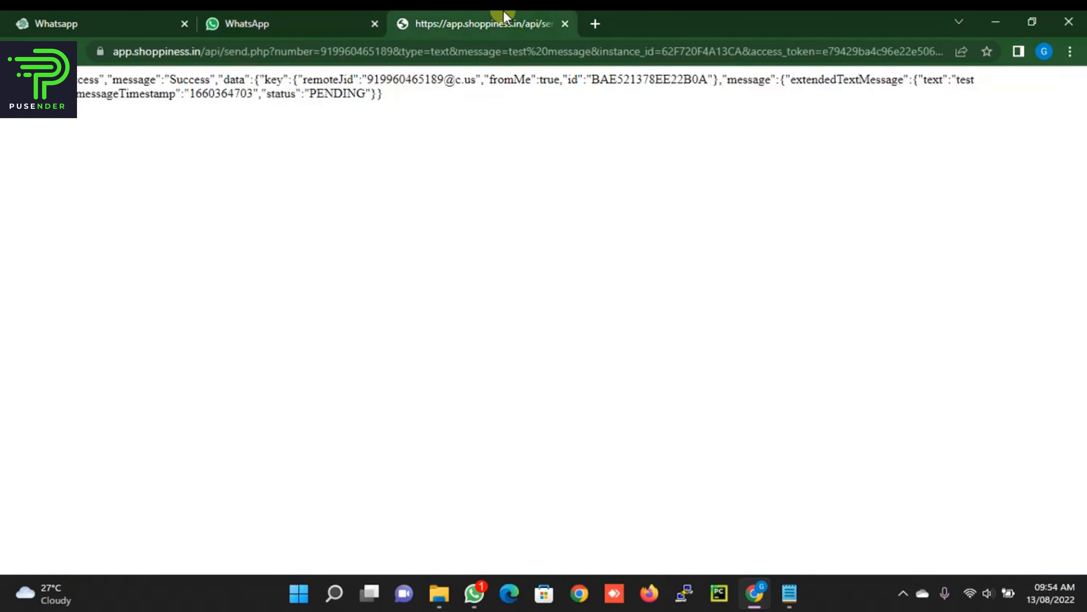
click(43, 24)
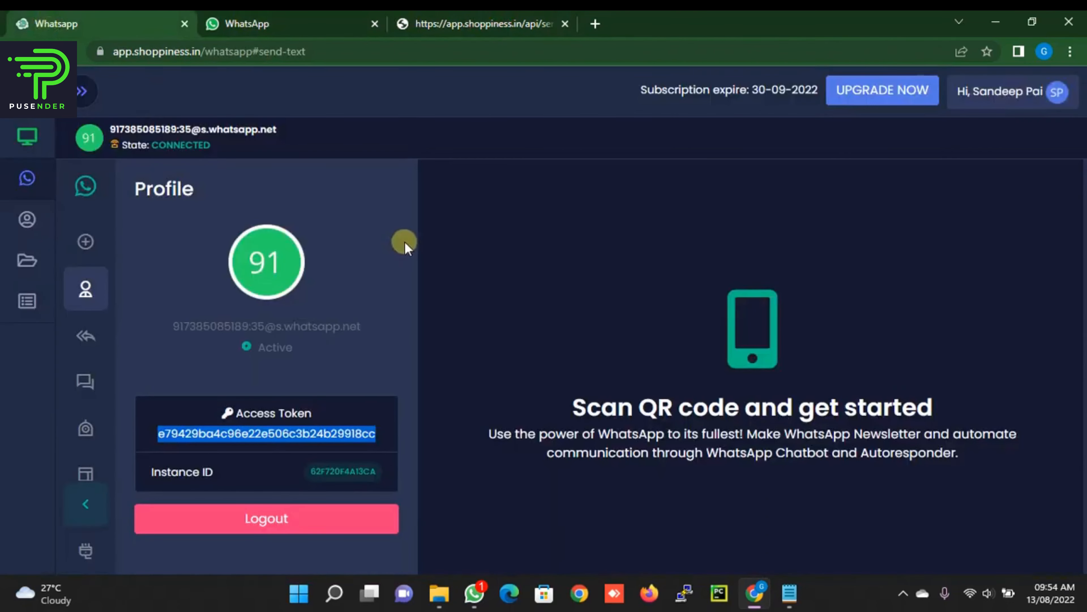